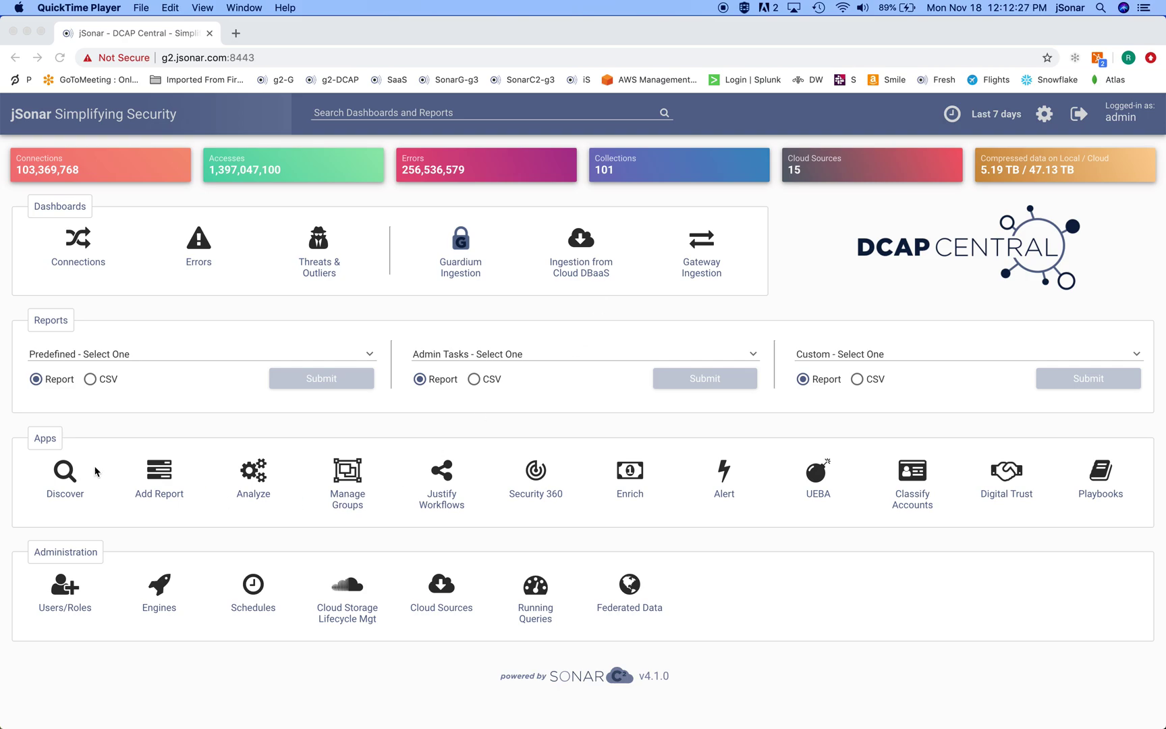
Open the Discover view of the data explorer and set the exceptions' time range to the last 15 days.
left_click(65, 472)
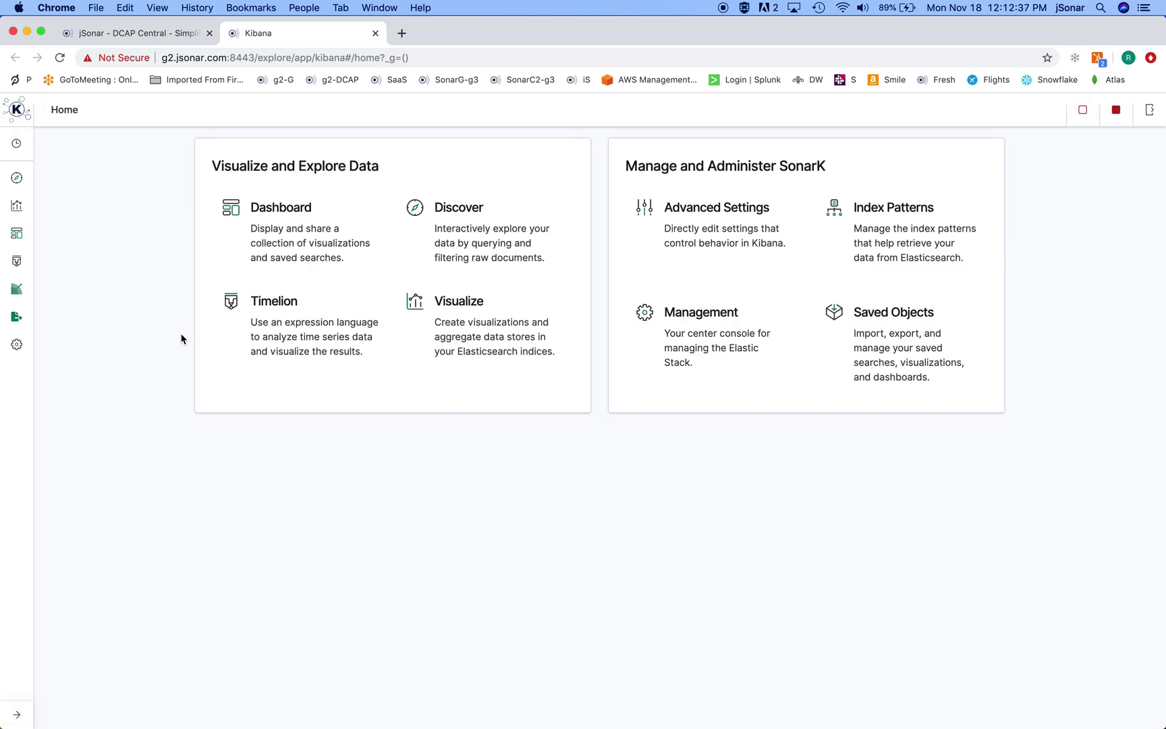
left_click(17, 178)
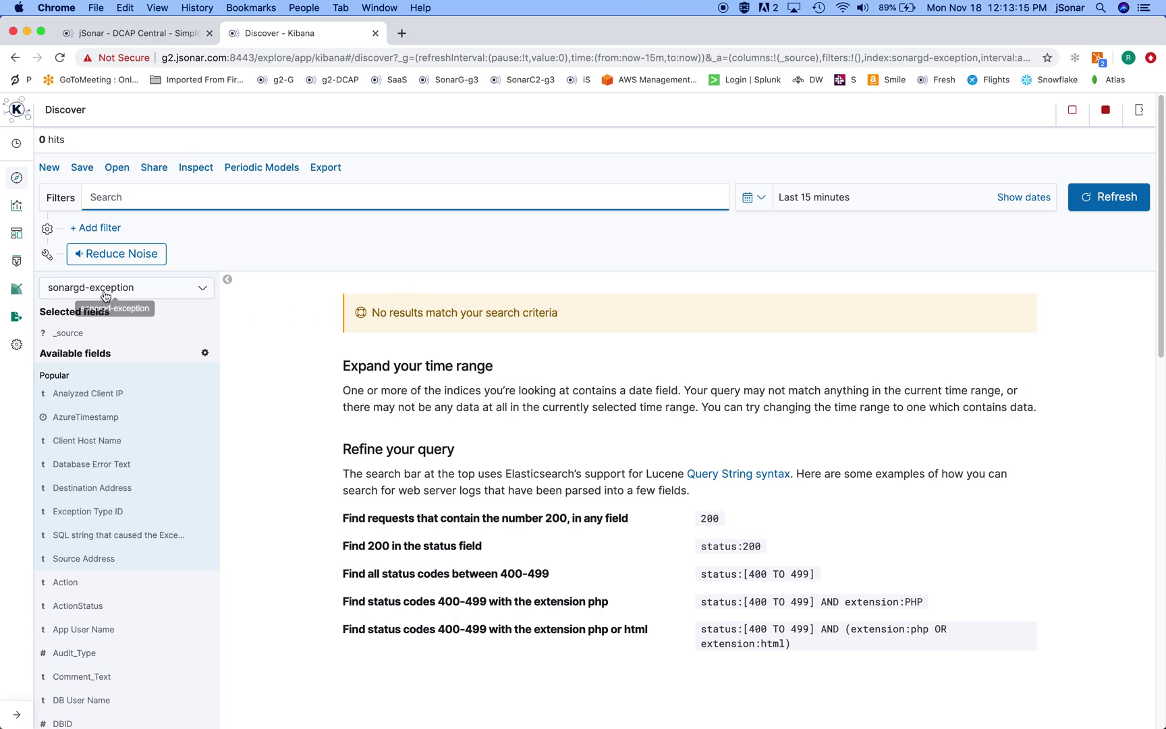
left_click(1024, 197)
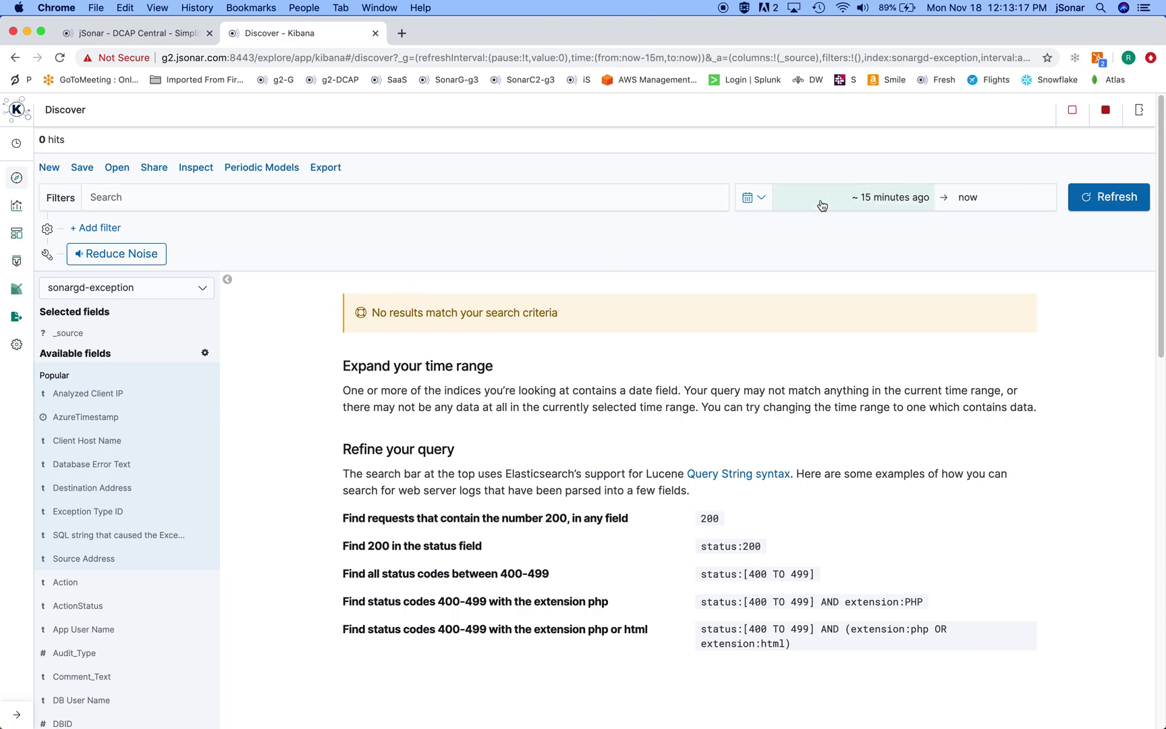
left_click(901, 198)
left_click(970, 268)
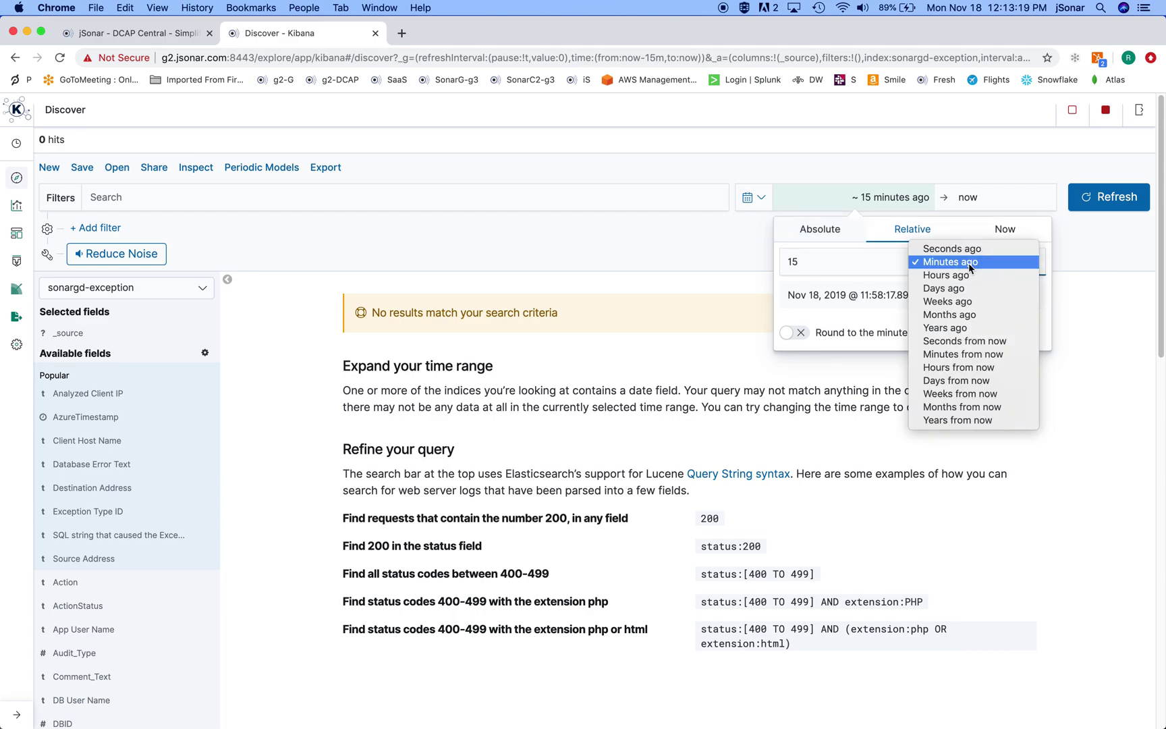
left_click(970, 289)
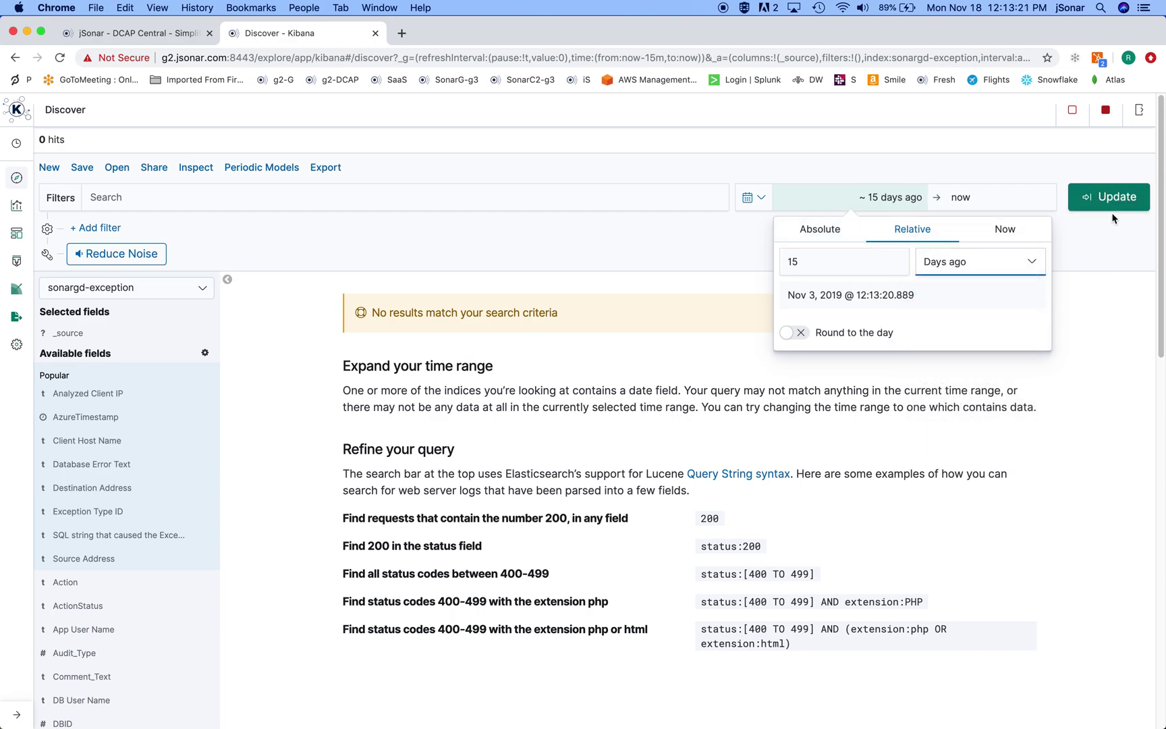
left_click(1110, 208)
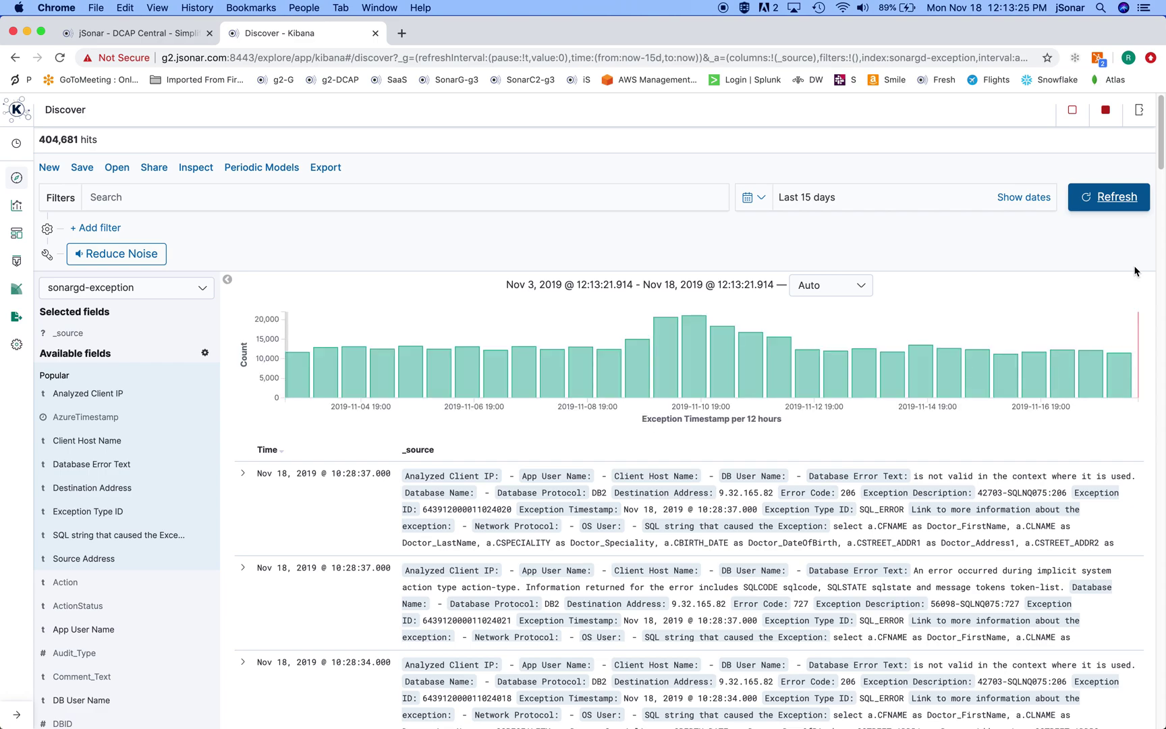
Widen the time range to the last 15 weeks and narrow it on the histogram to about Sep 14 to Oct 11, 2019.
left_click(815, 203)
left_click(897, 202)
left_click(951, 270)
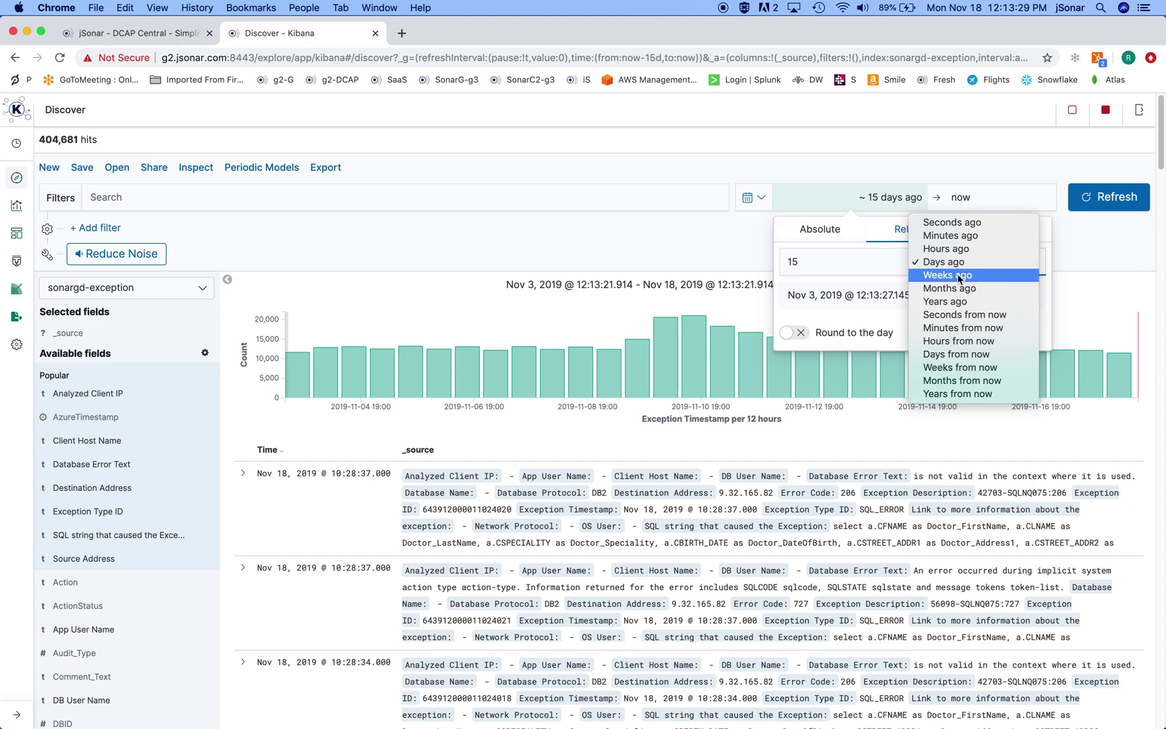
left_click(960, 277)
left_click(1115, 197)
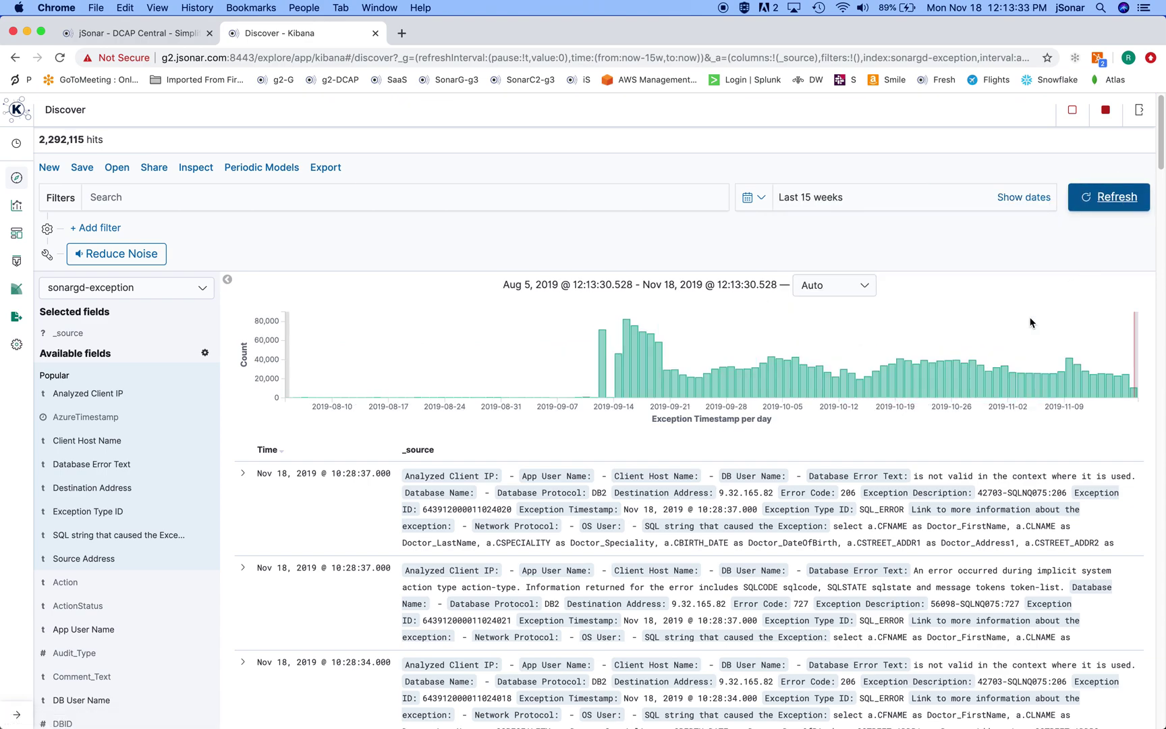
left_click_drag(611, 313, 830, 375)
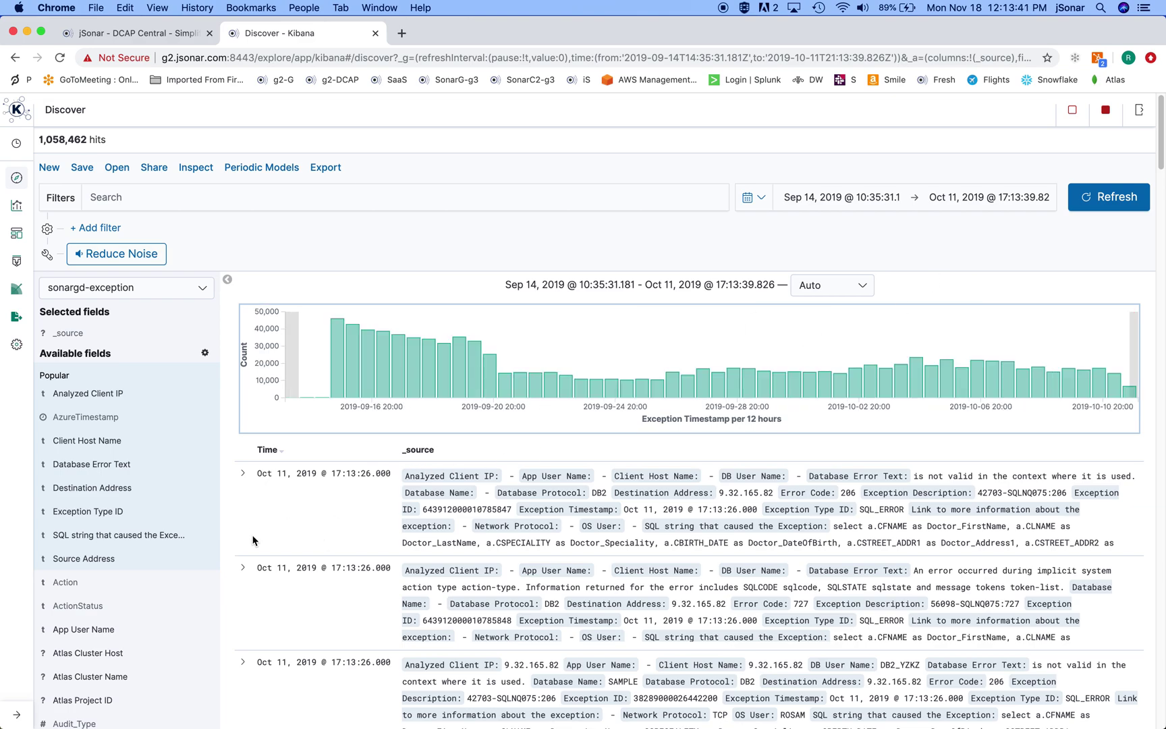
Expand the first exception record, filter out its Database Protocol value DB2, and remove that filter again.
left_click(245, 476)
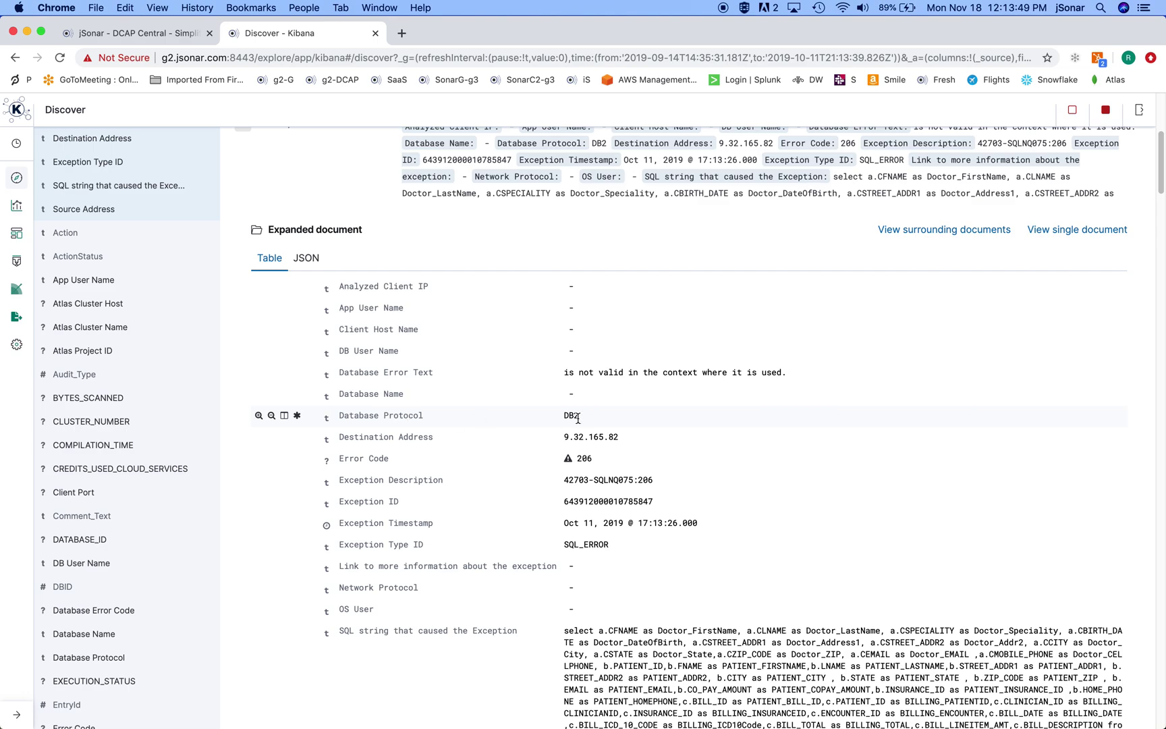
left_click(272, 416)
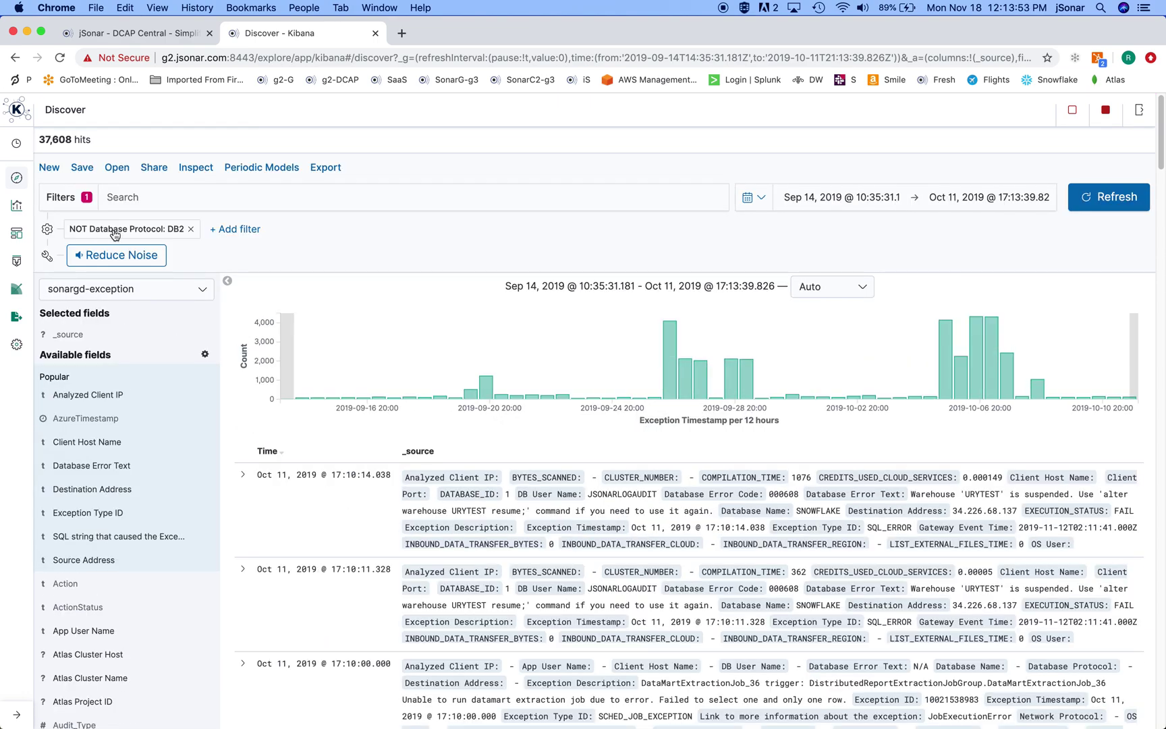
left_click(191, 229)
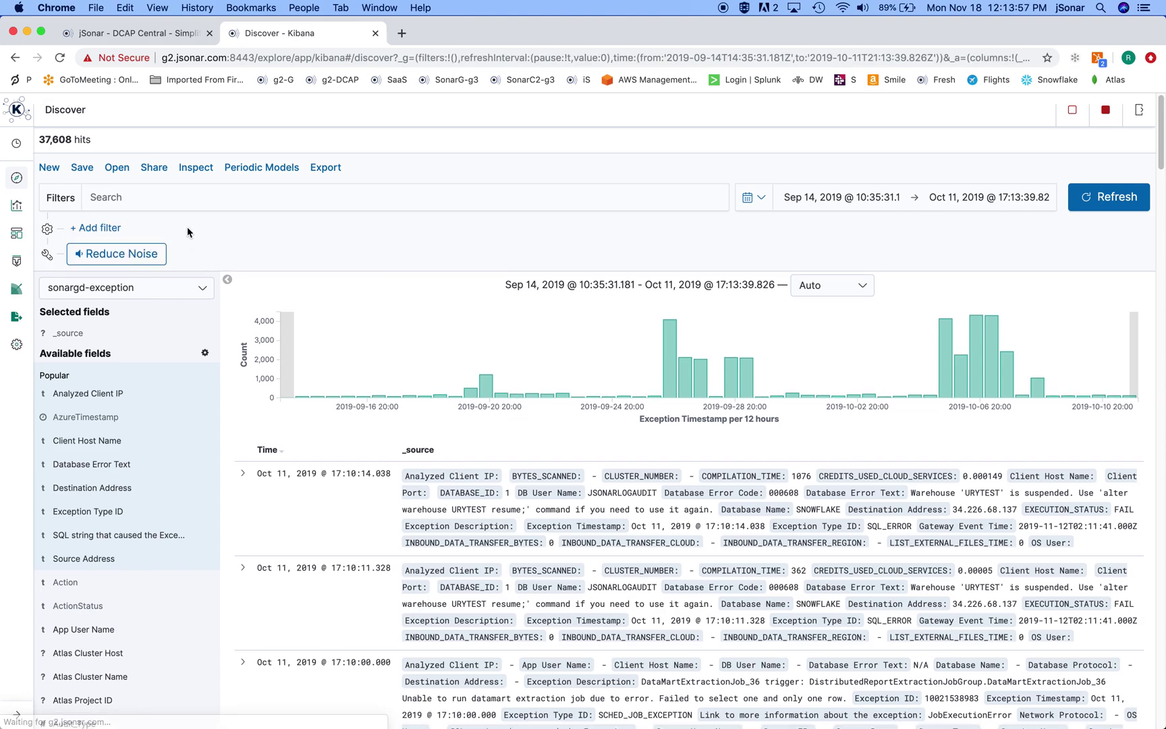
Add a filter for Server Type is SNOWFLAKE to the exceptions, and remove it again after viewing the results.
left_click(102, 228)
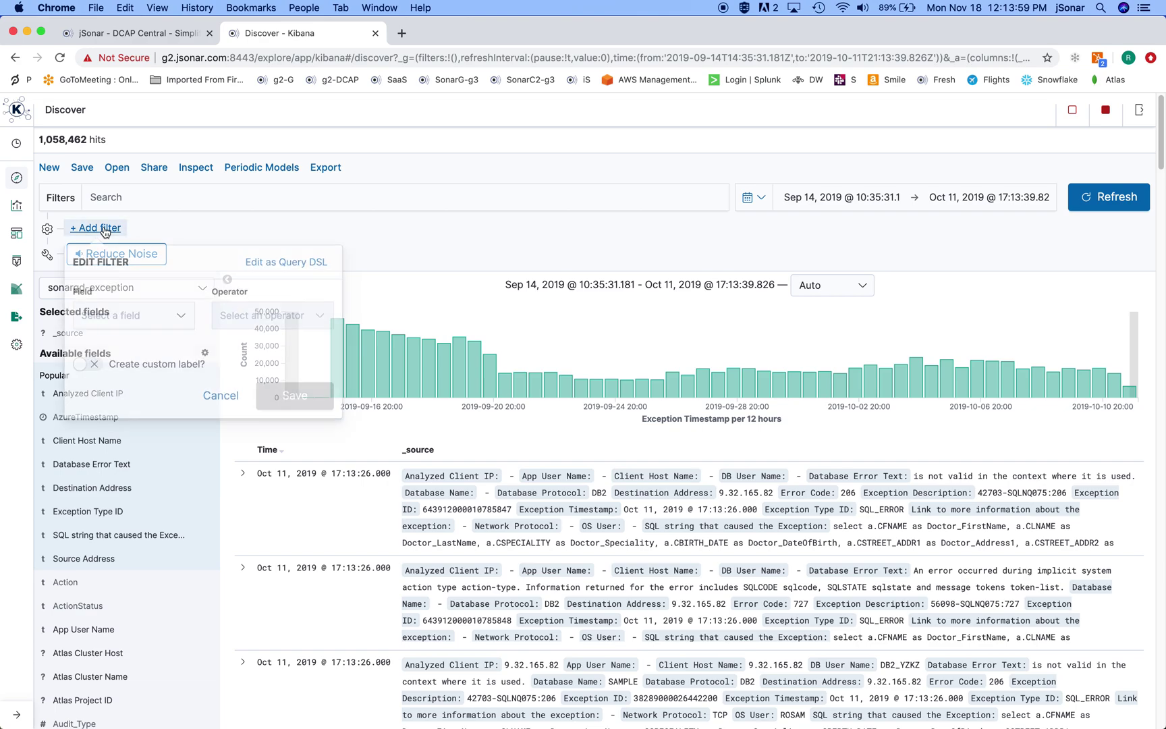
left_click(162, 315)
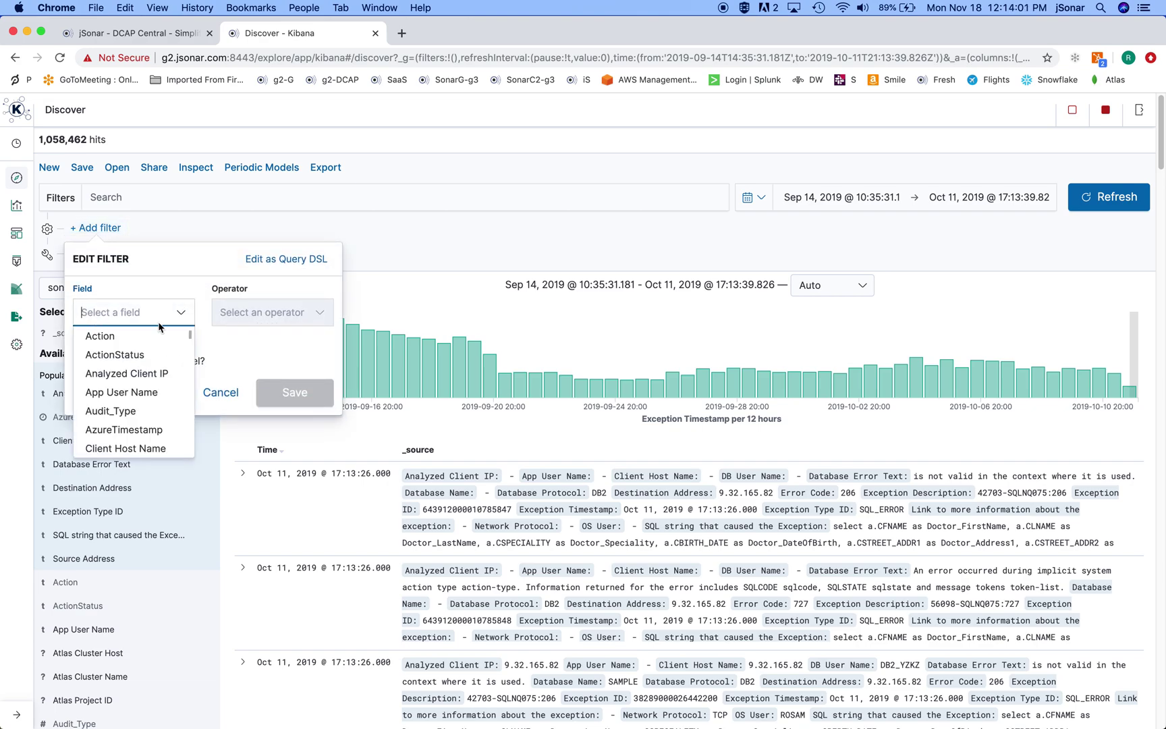
scroll(132, 351, "down", 2)
type("serve")
left_click(114, 392)
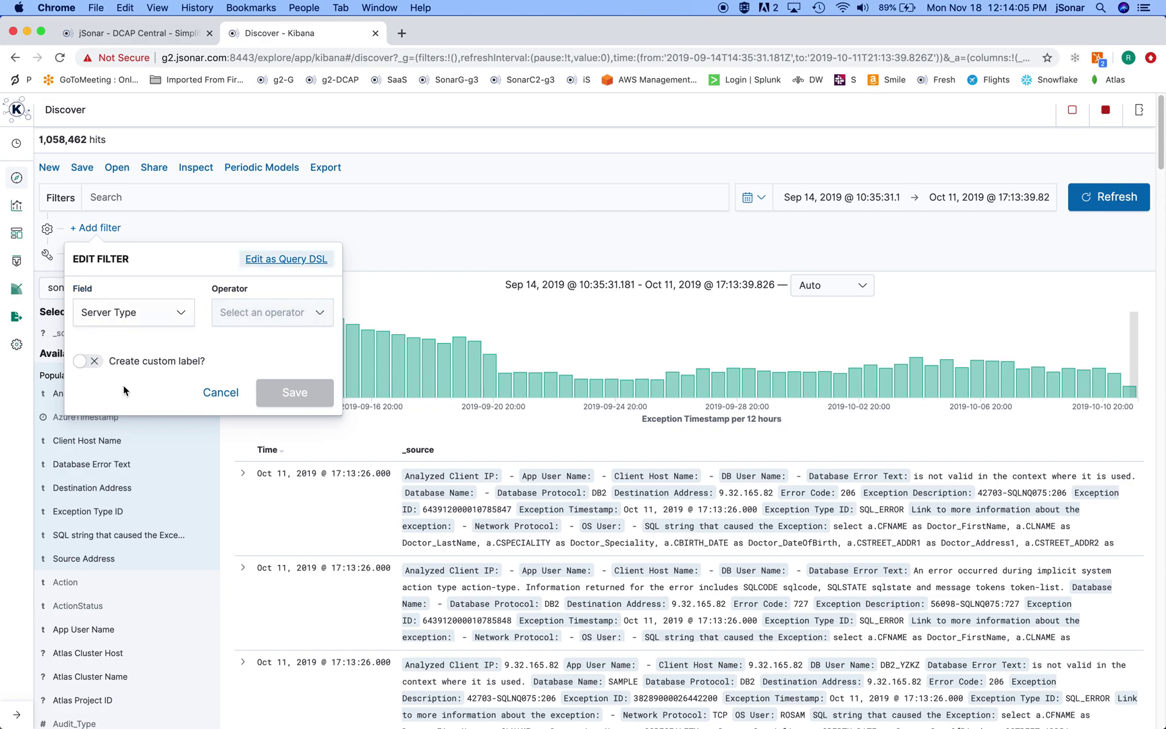
left_click(285, 313)
left_click(257, 338)
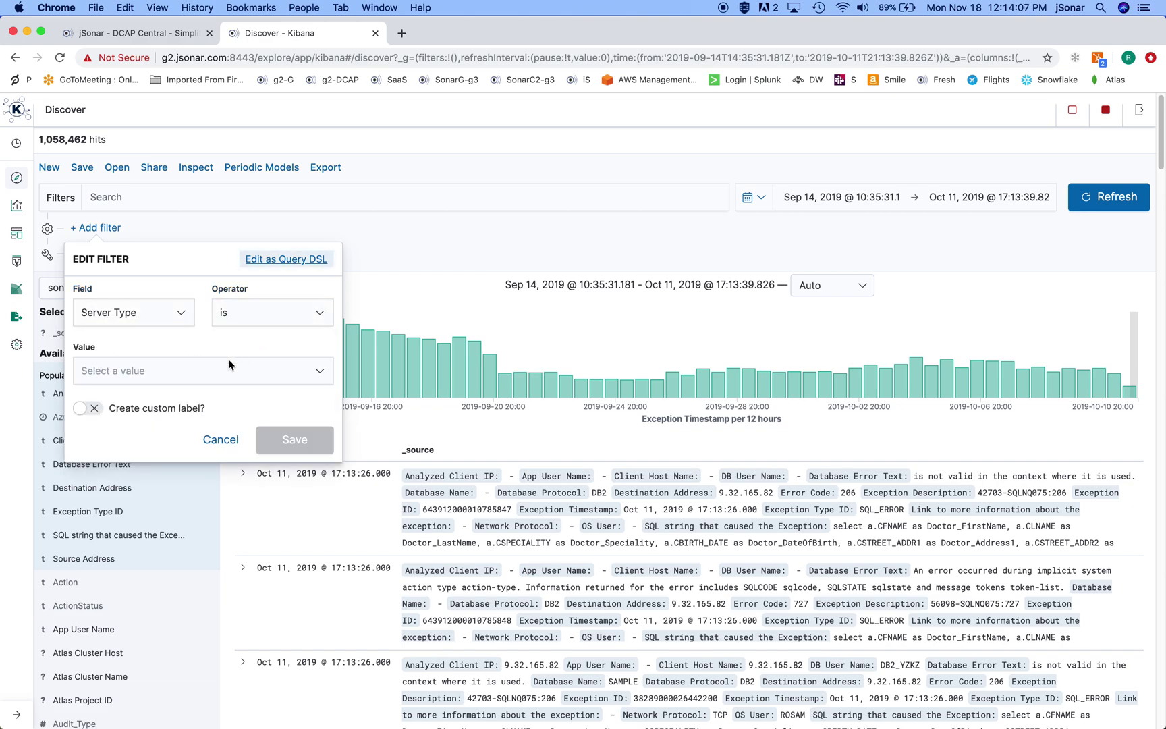
left_click(173, 374)
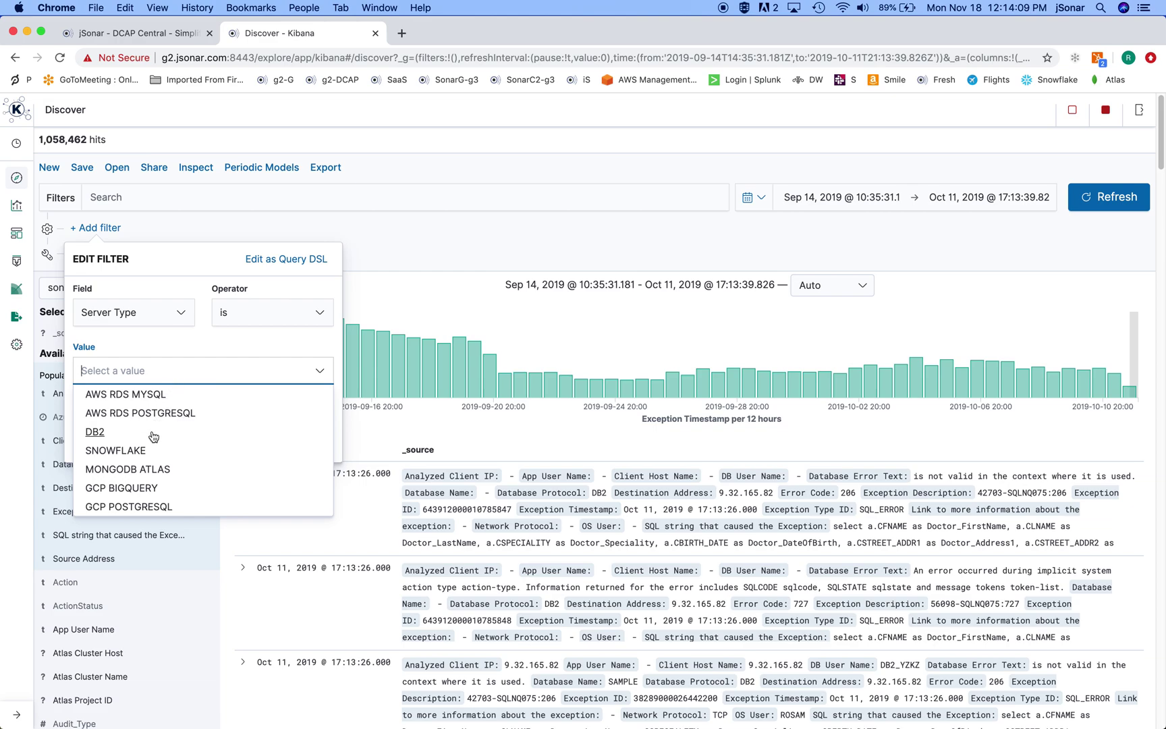
left_click(131, 451)
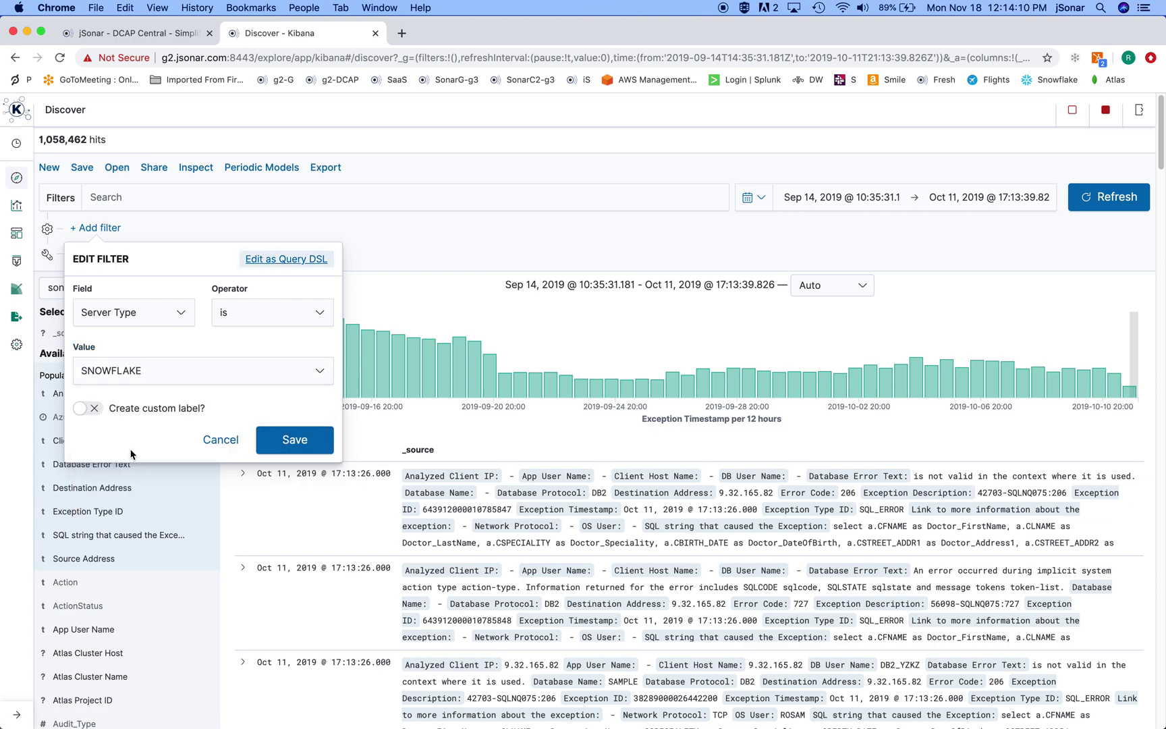
left_click(292, 438)
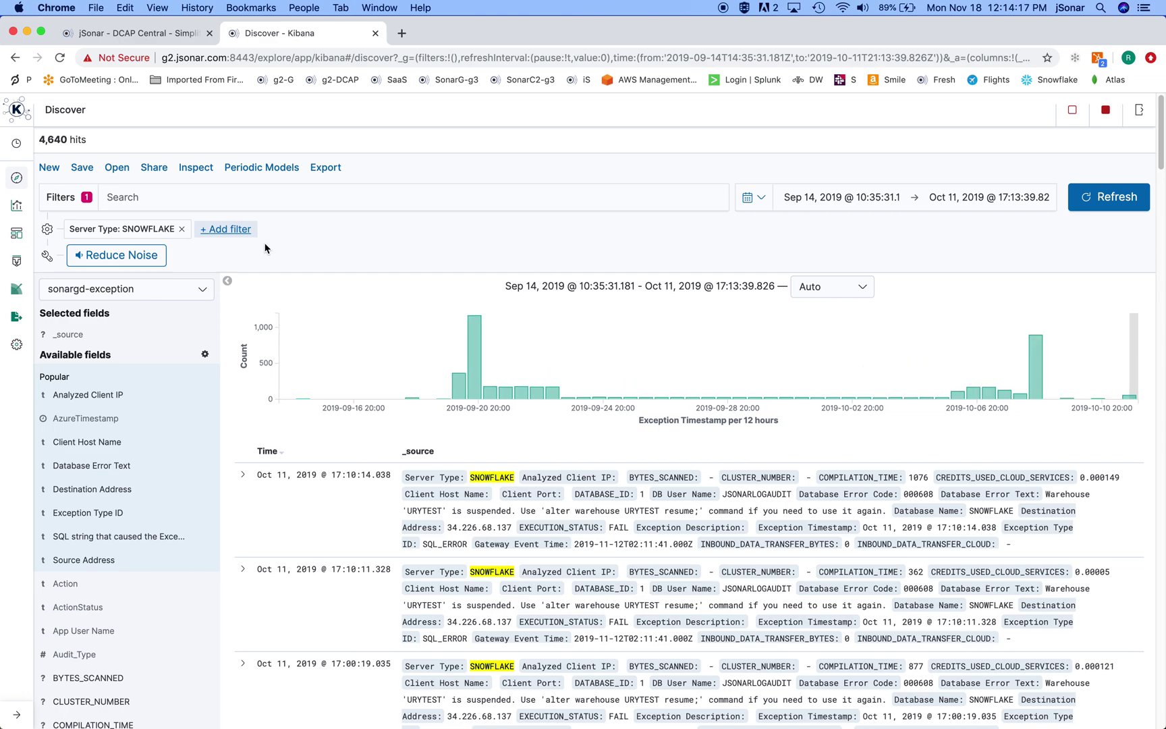
left_click(182, 229)
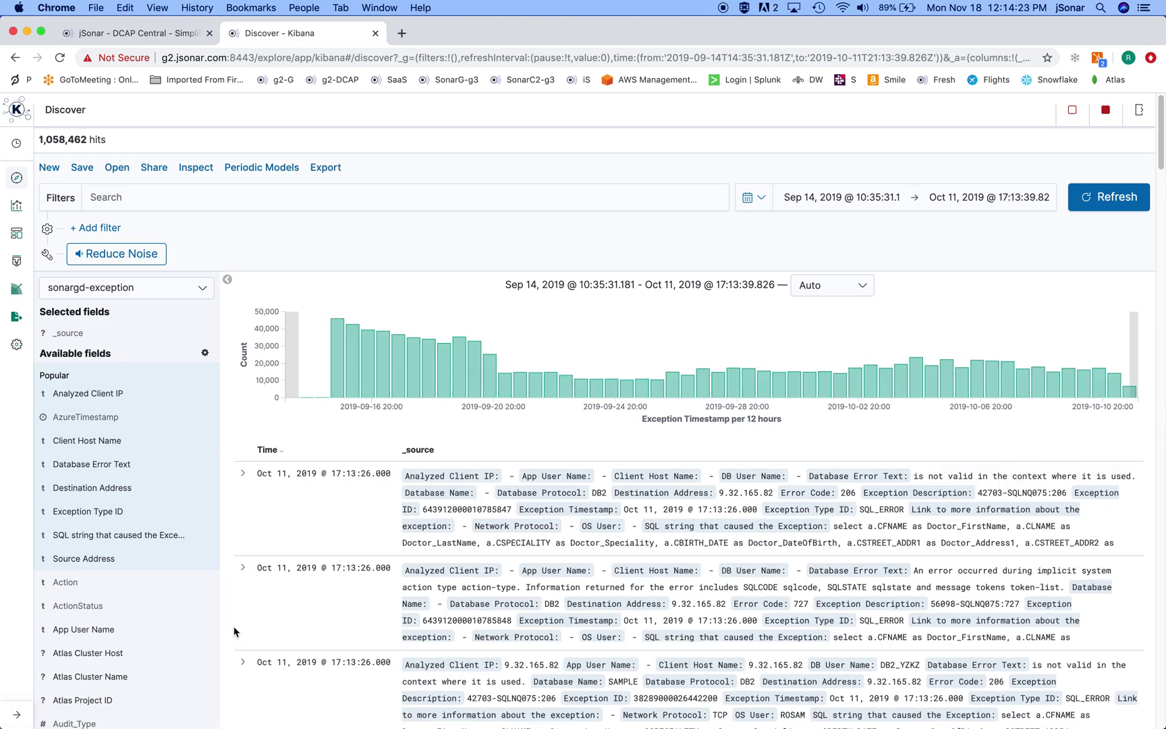
Analyze the top 20 values of Database Error Text, filter on "authentication failed", and remove that filter again.
left_click(104, 464)
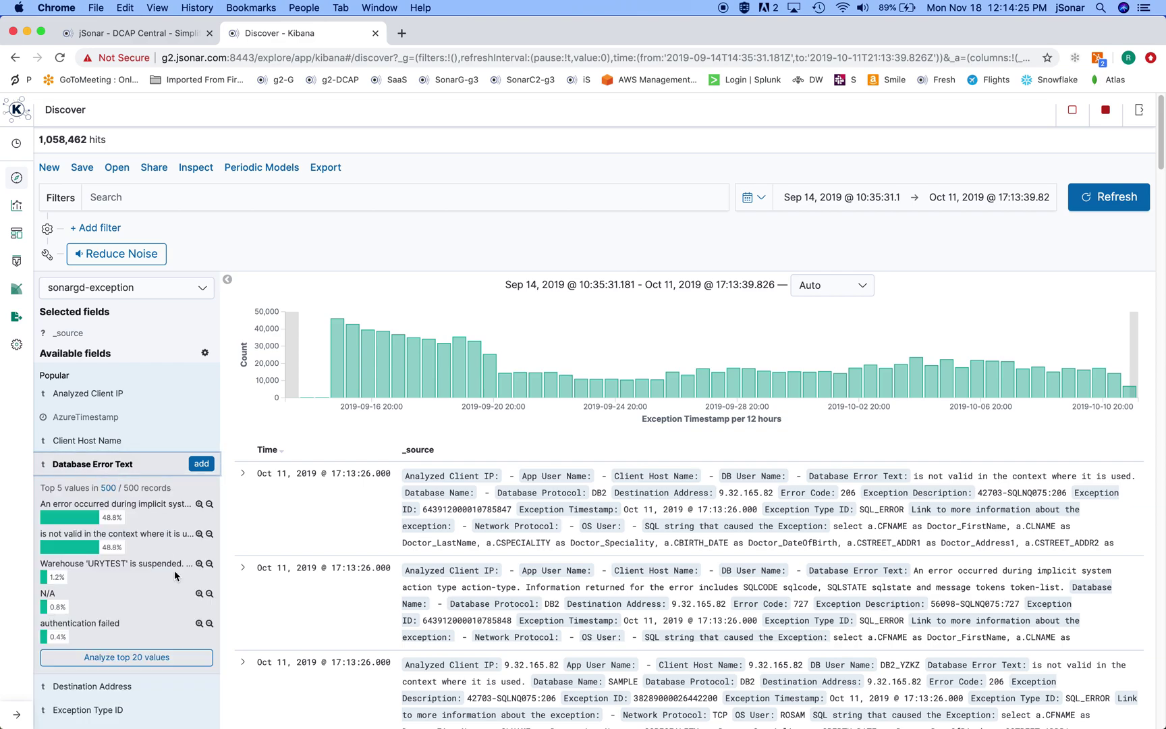
left_click(135, 661)
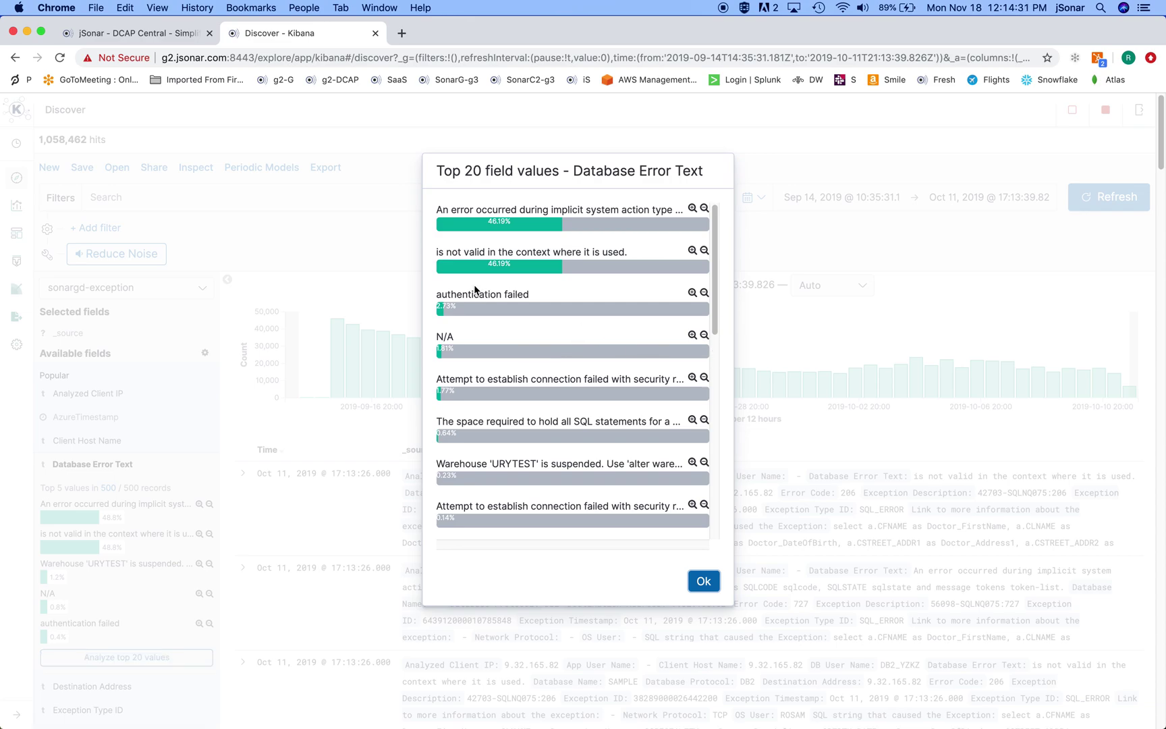
left_click(693, 292)
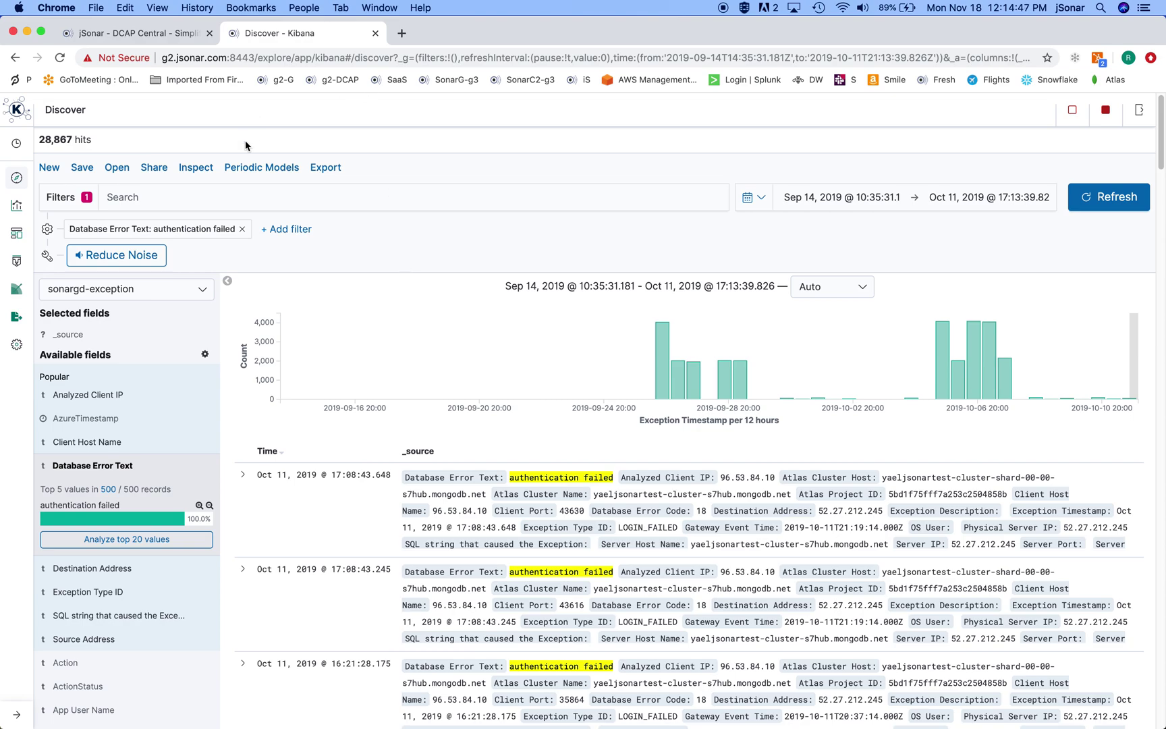
left_click(242, 229)
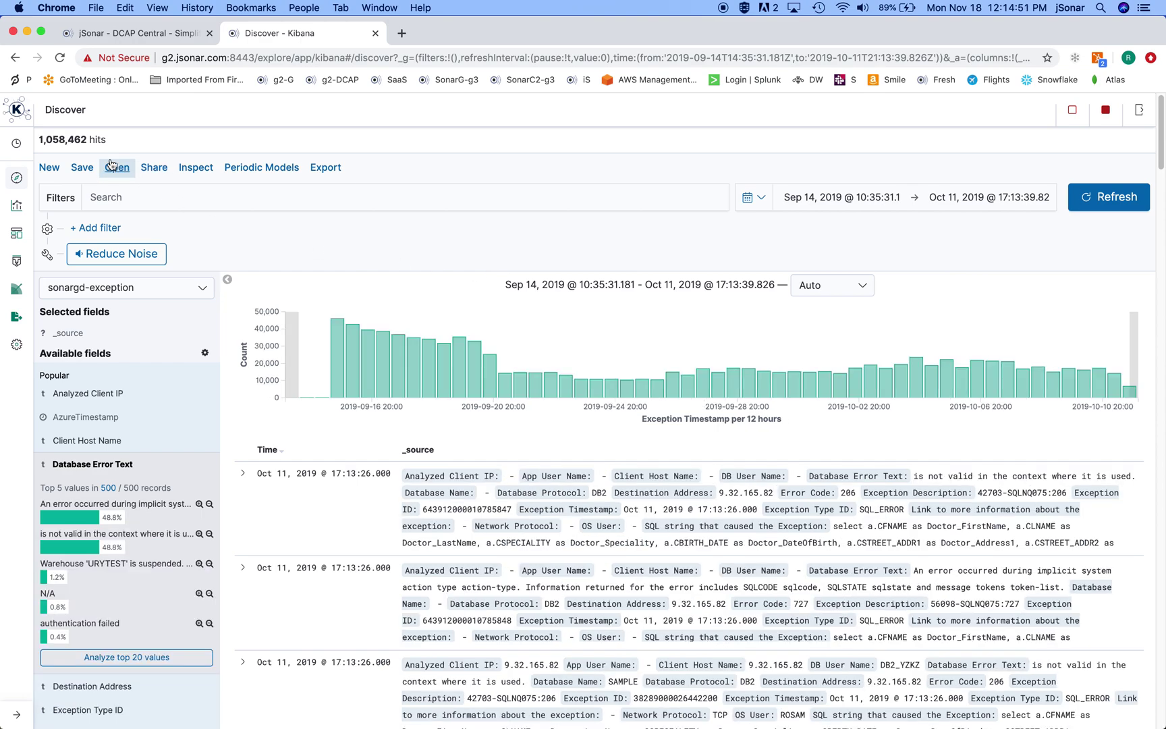
Apply noise reduction to the exception records, and switch the explored collection to sonargd-full_sql.
left_click(101, 256)
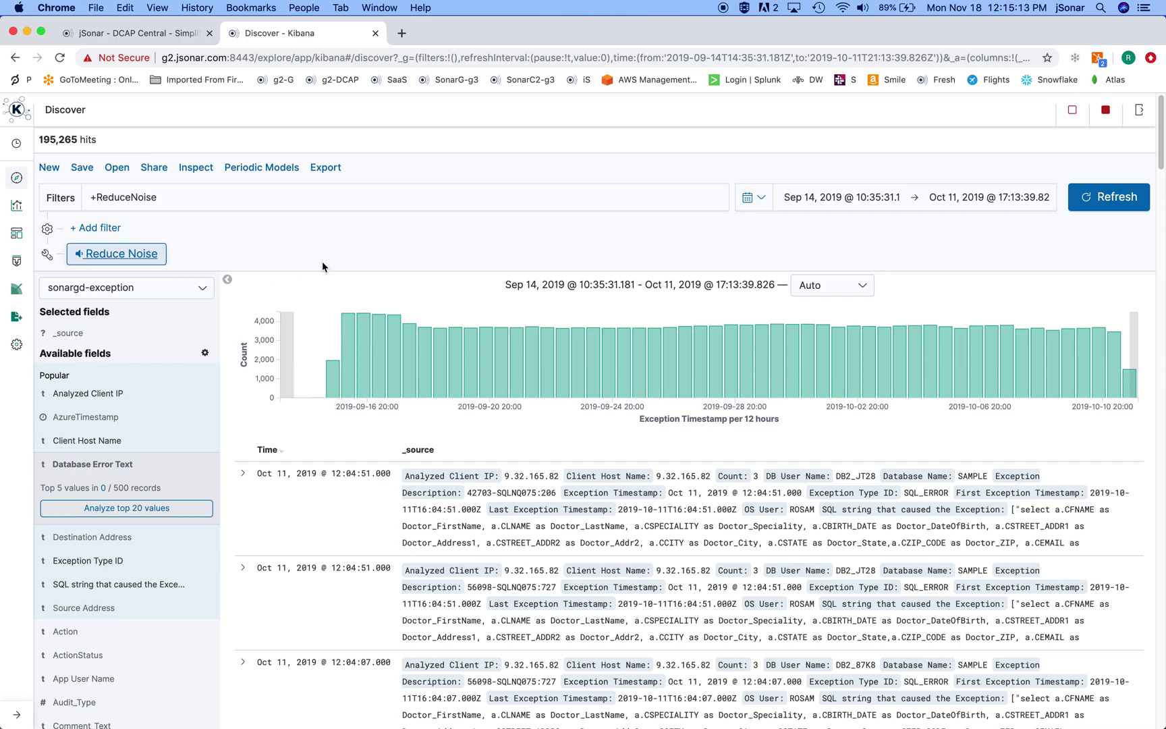
left_click(119, 292)
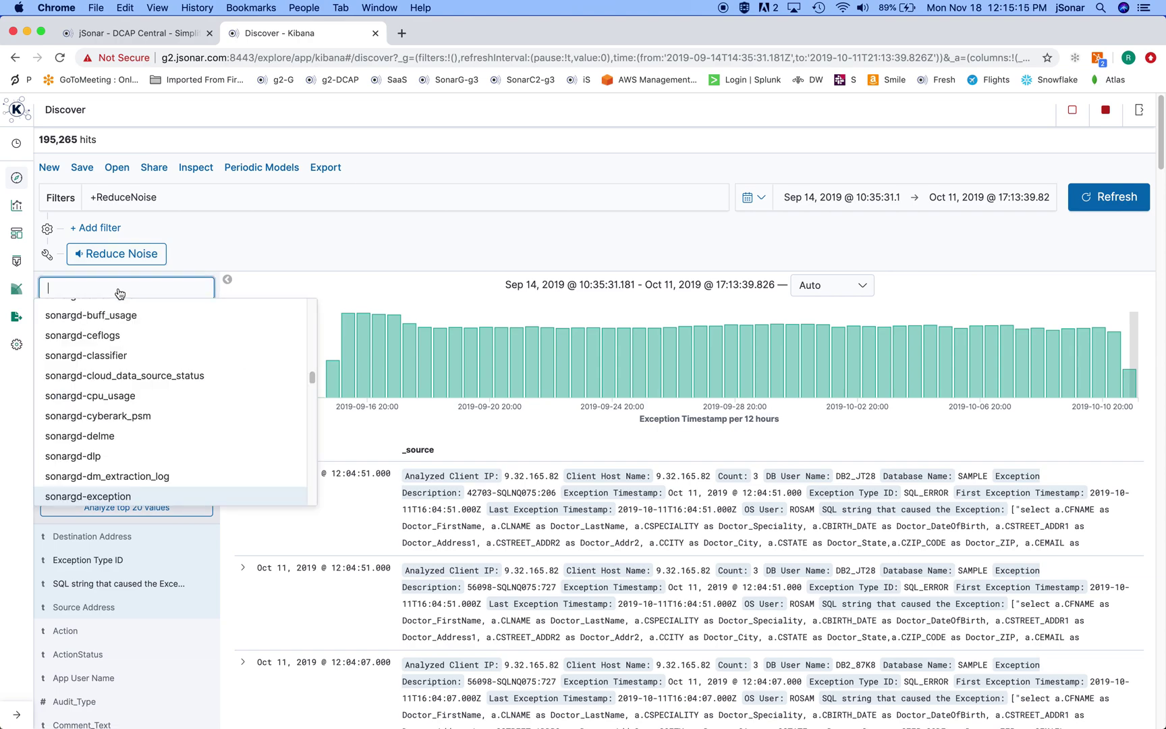
type("full")
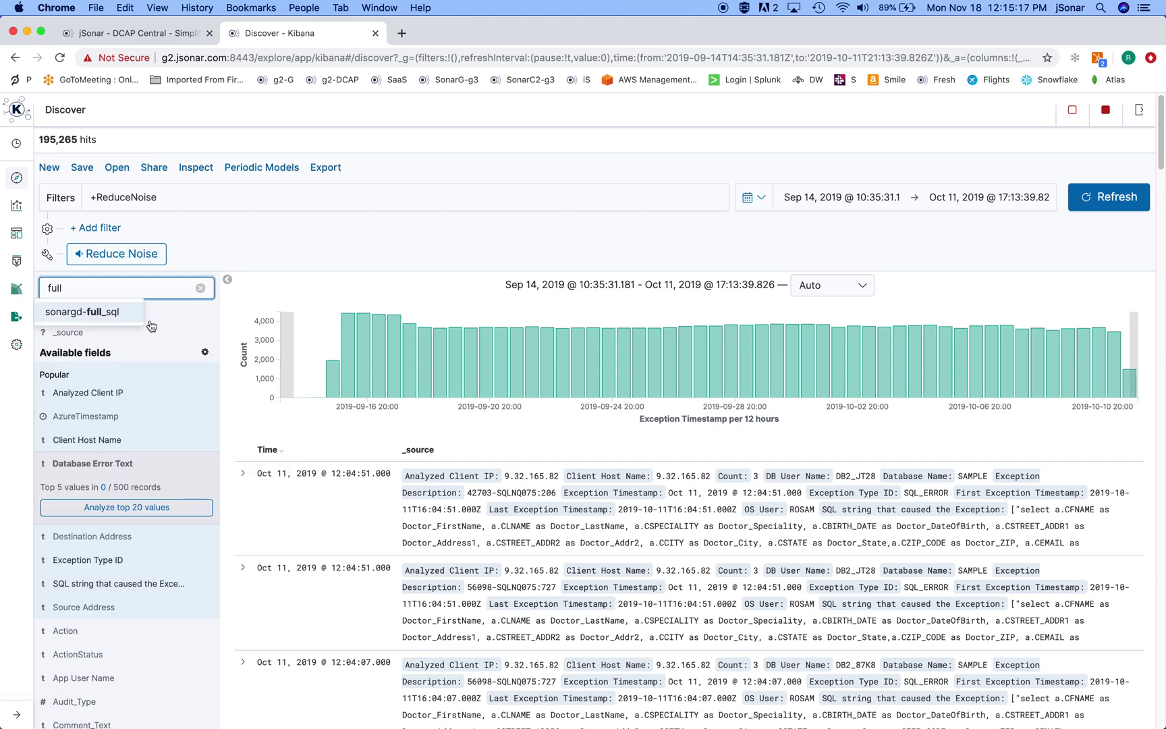
left_click(104, 312)
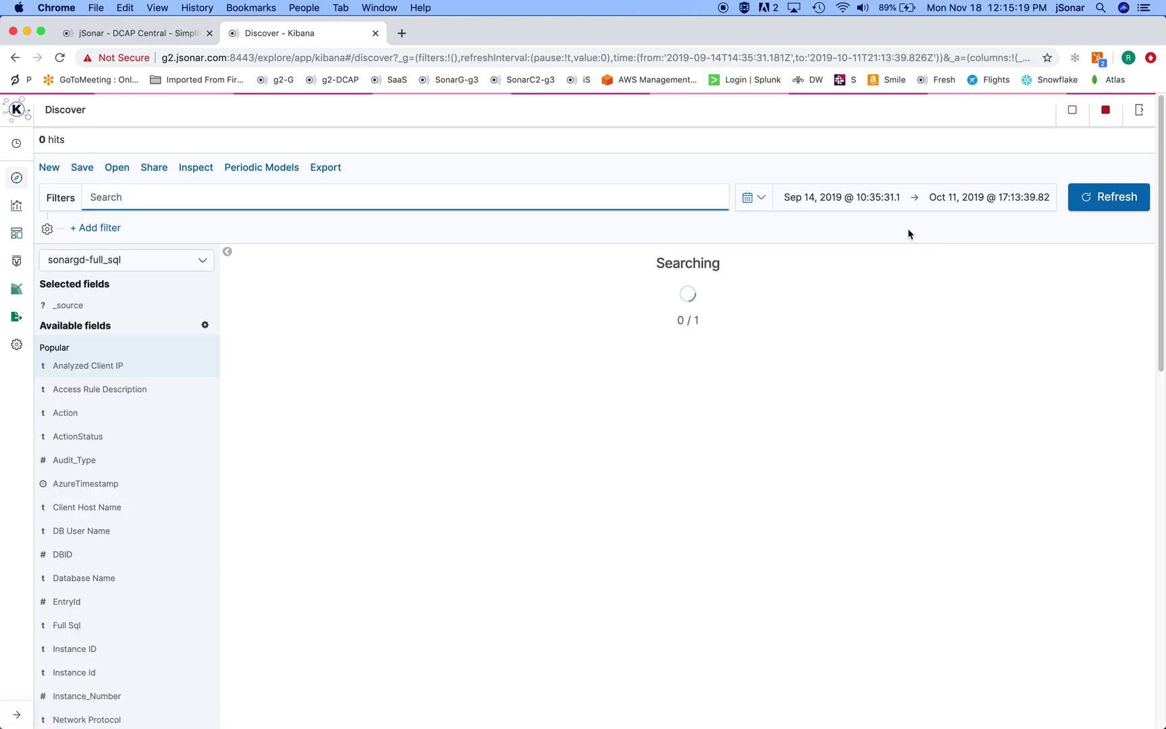
Set the start of the full SQL time range to 2 years ago and rerun the query.
left_click(880, 198)
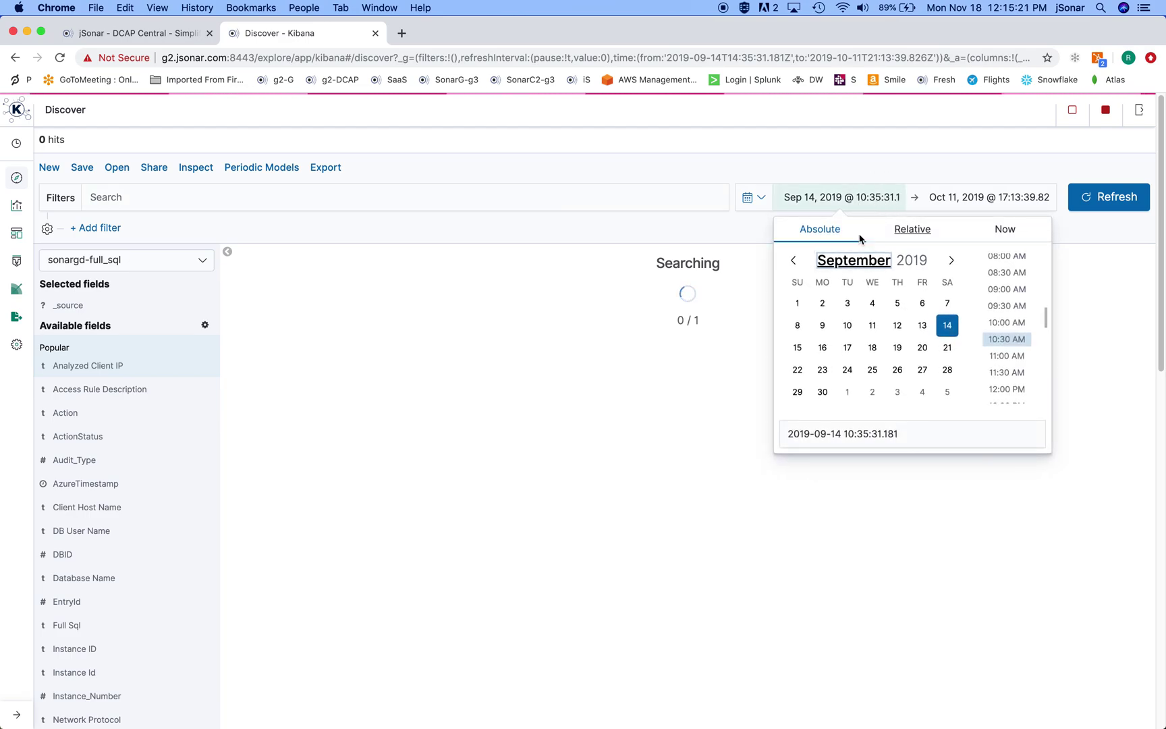
left_click(915, 232)
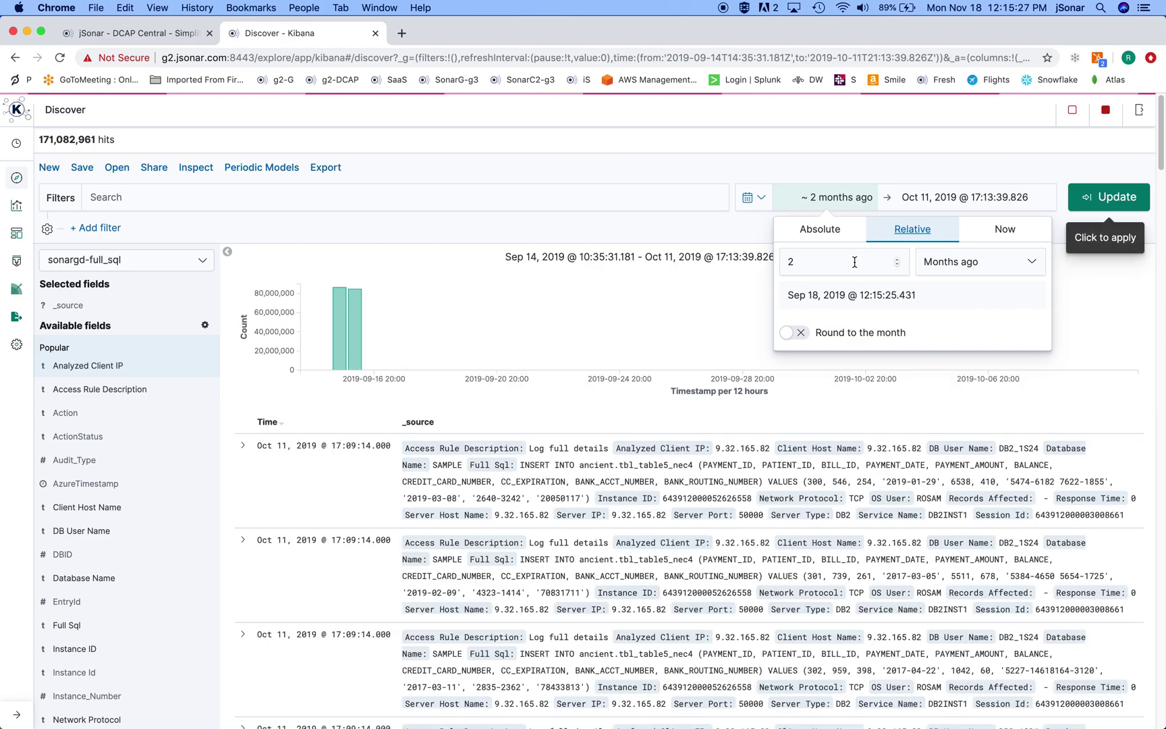
left_click(952, 261)
left_click(954, 281)
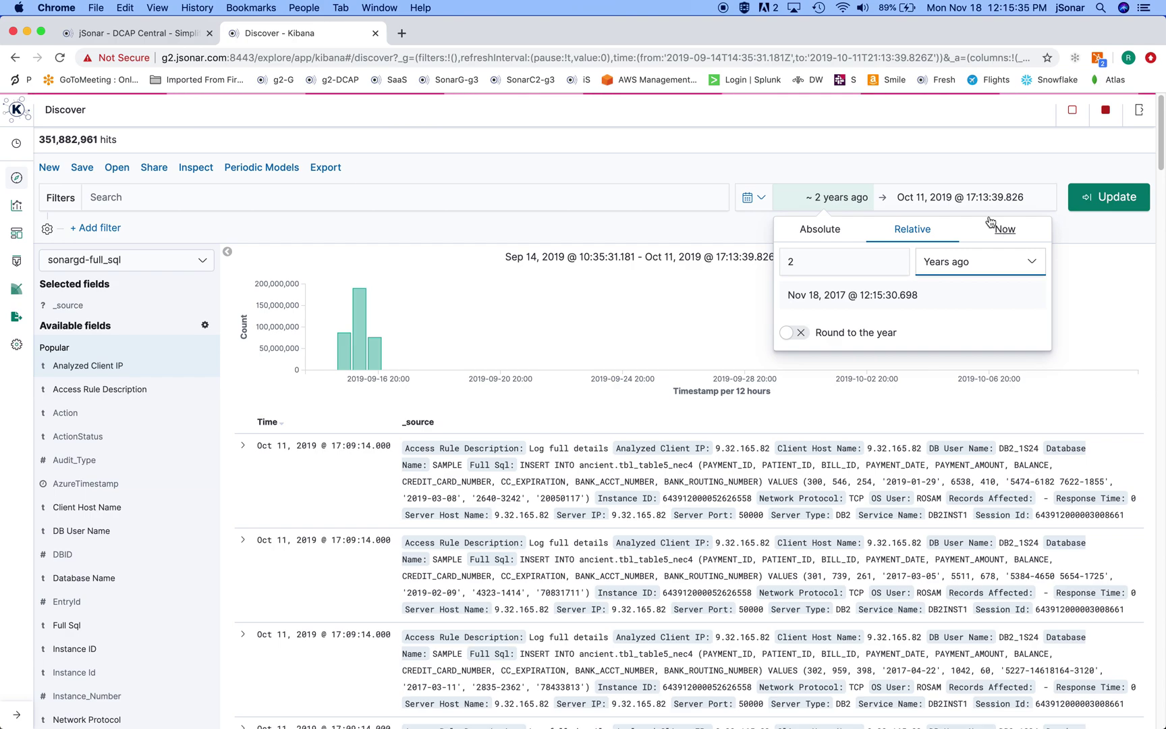
left_click(981, 197)
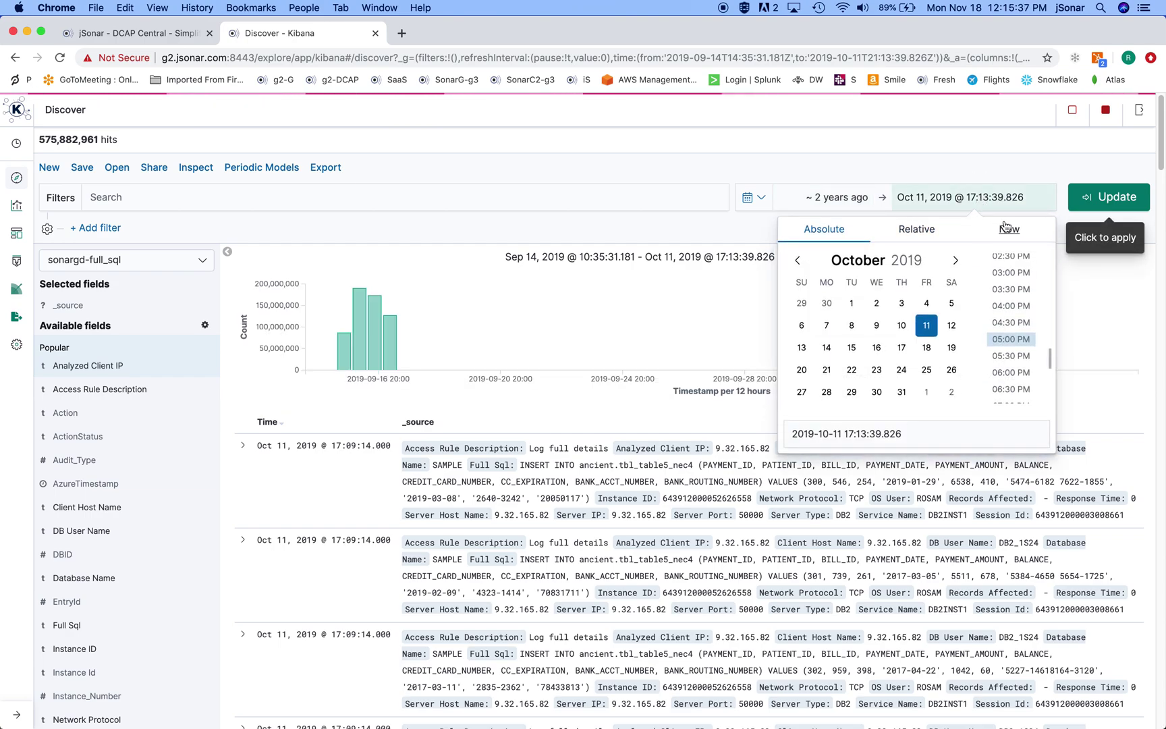
left_click(1009, 228)
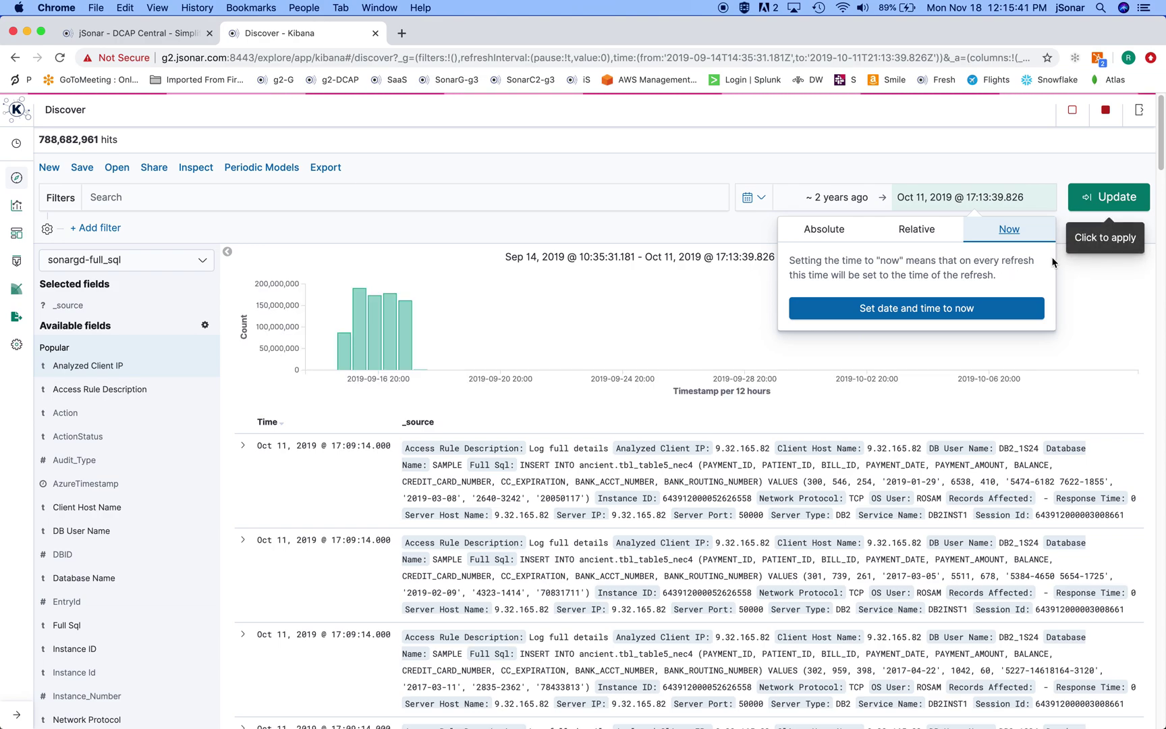
left_click(1109, 197)
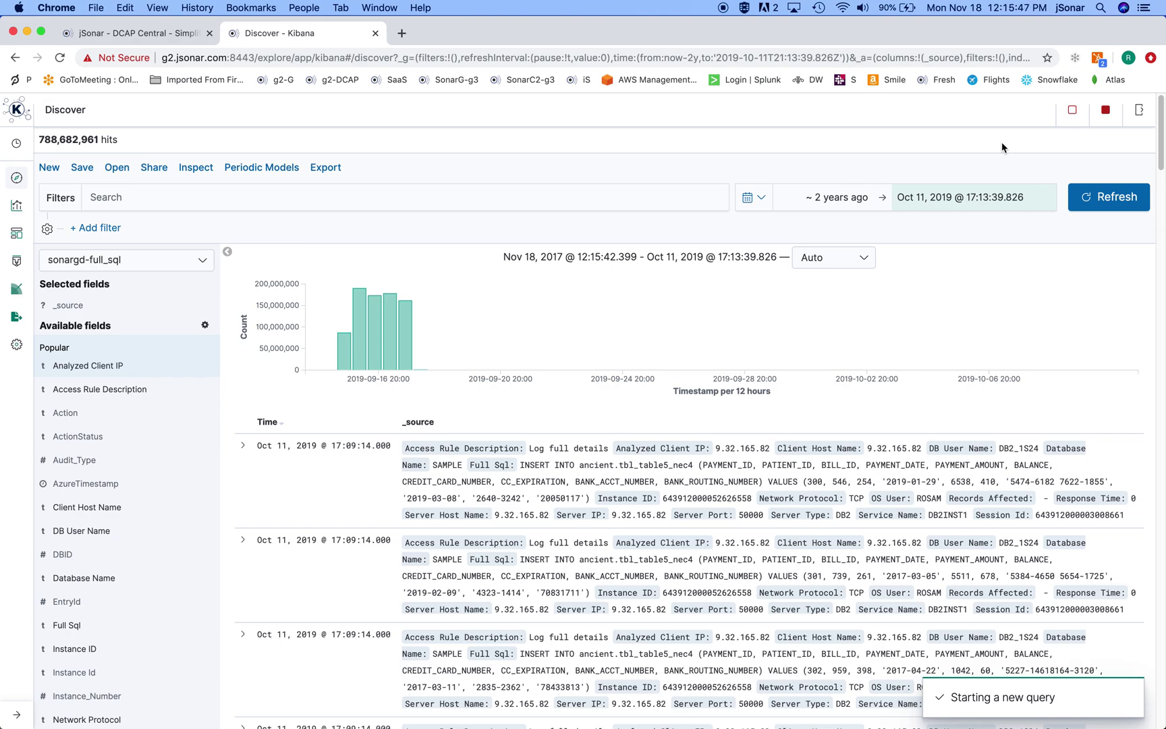
left_click(1118, 200)
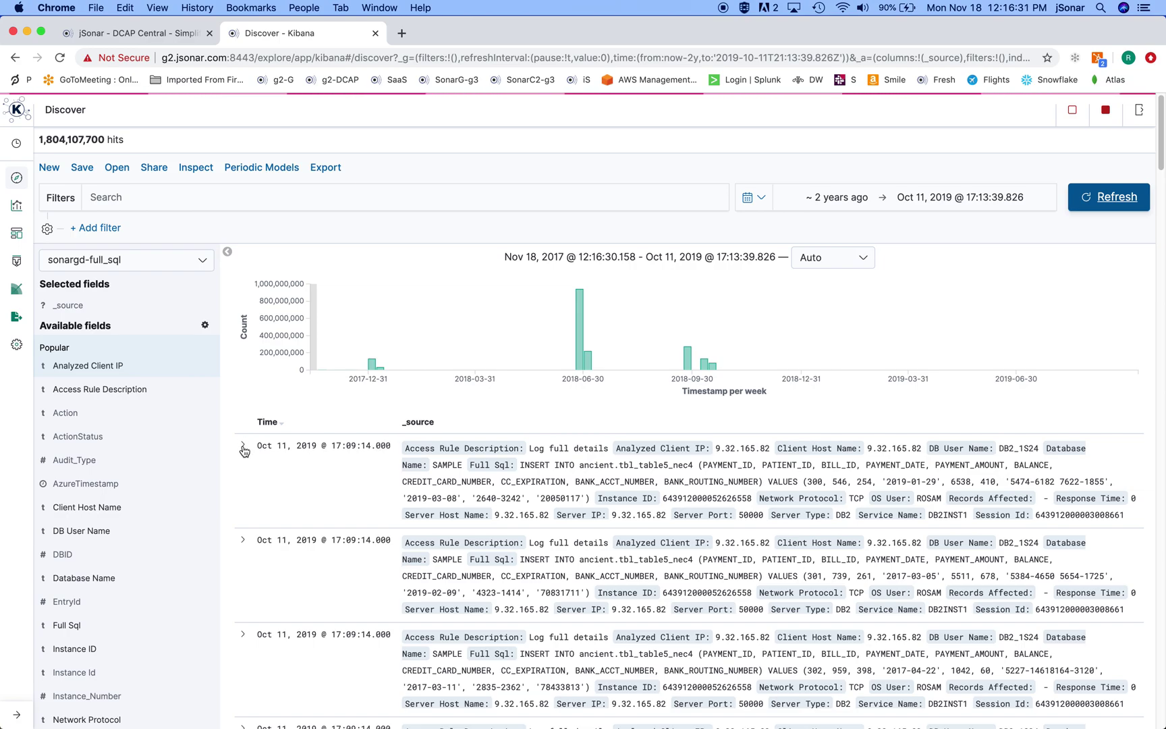
Expand the first full SQL record, examine its audit fields, and close the Discover view.
left_click(502, 516)
scroll(503, 510, "down", 10)
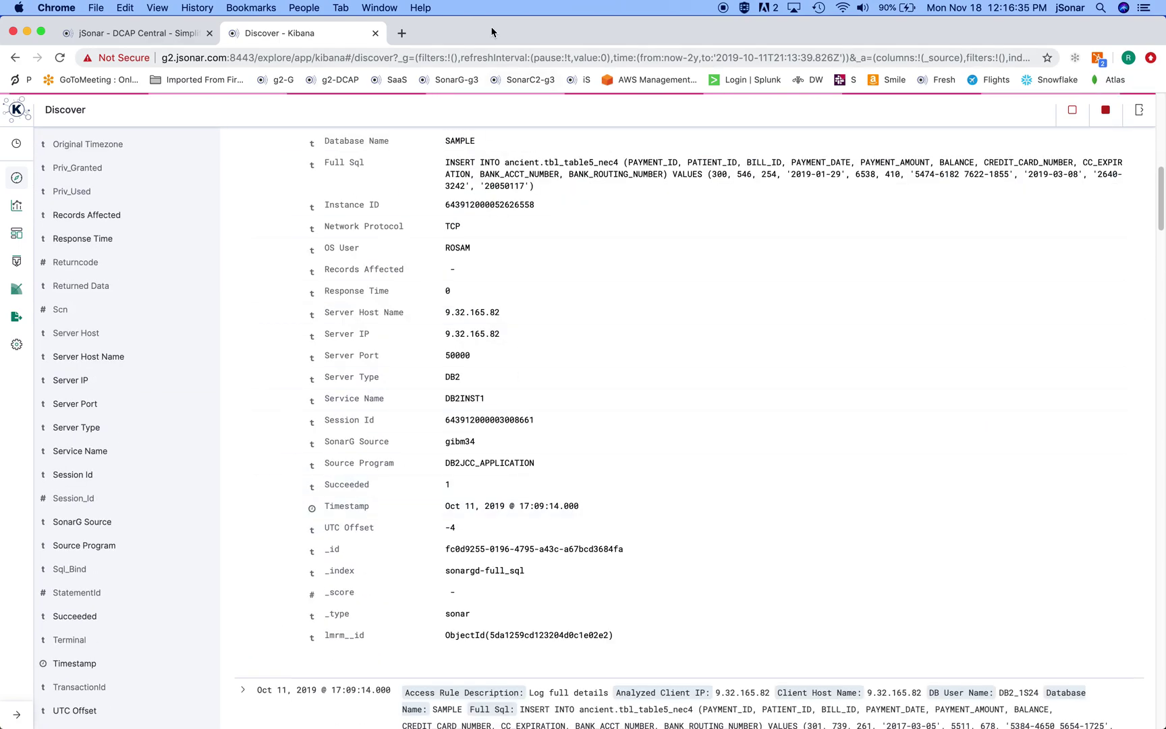
left_click(376, 33)
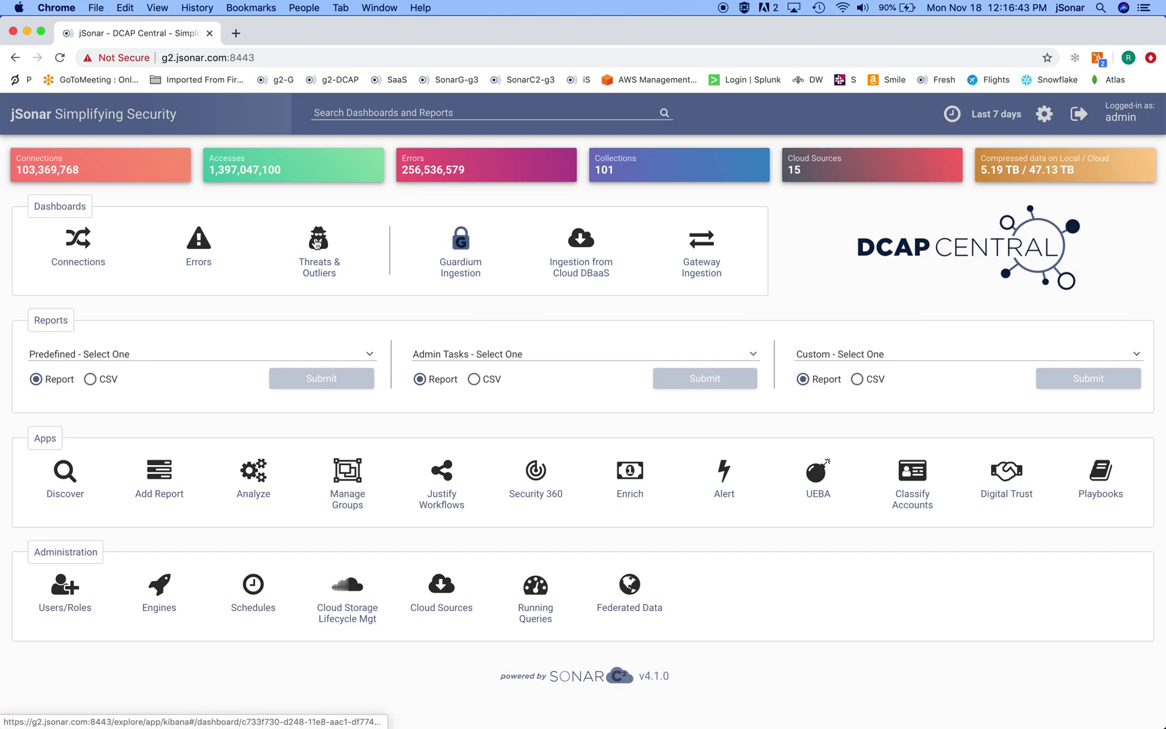
View the Threats & Outliers dashboard from DCAP Central and close it again.
left_click(317, 254)
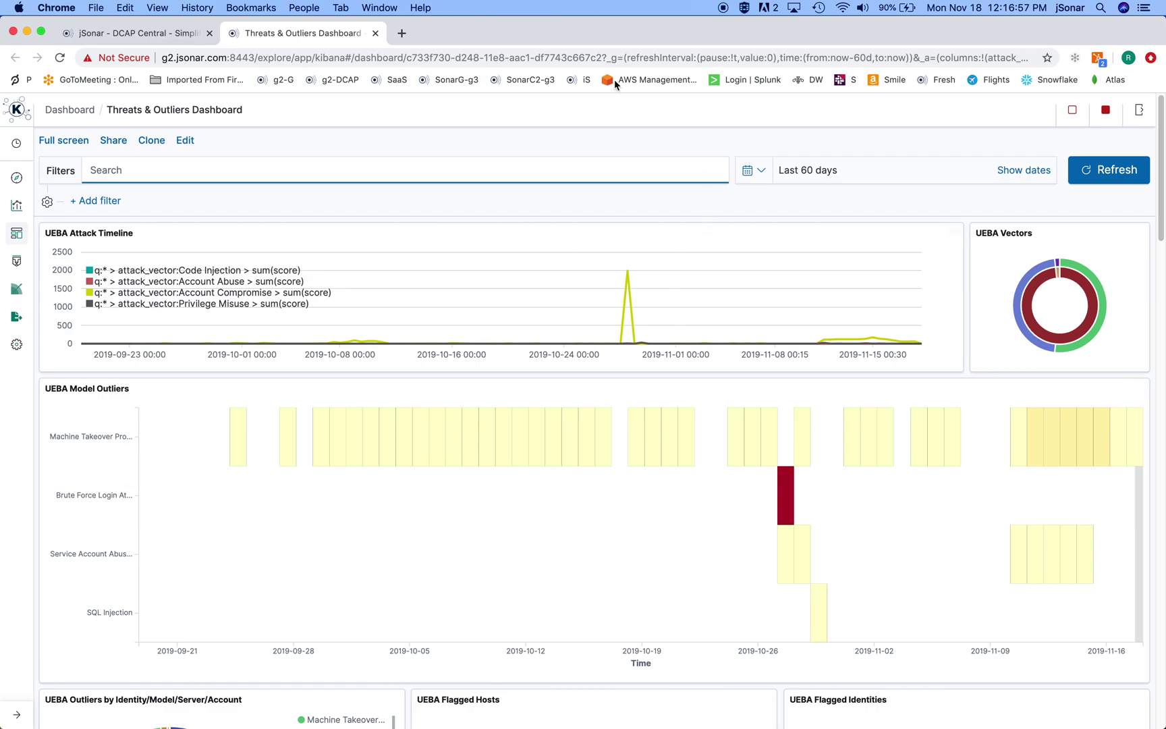
left_click(376, 33)
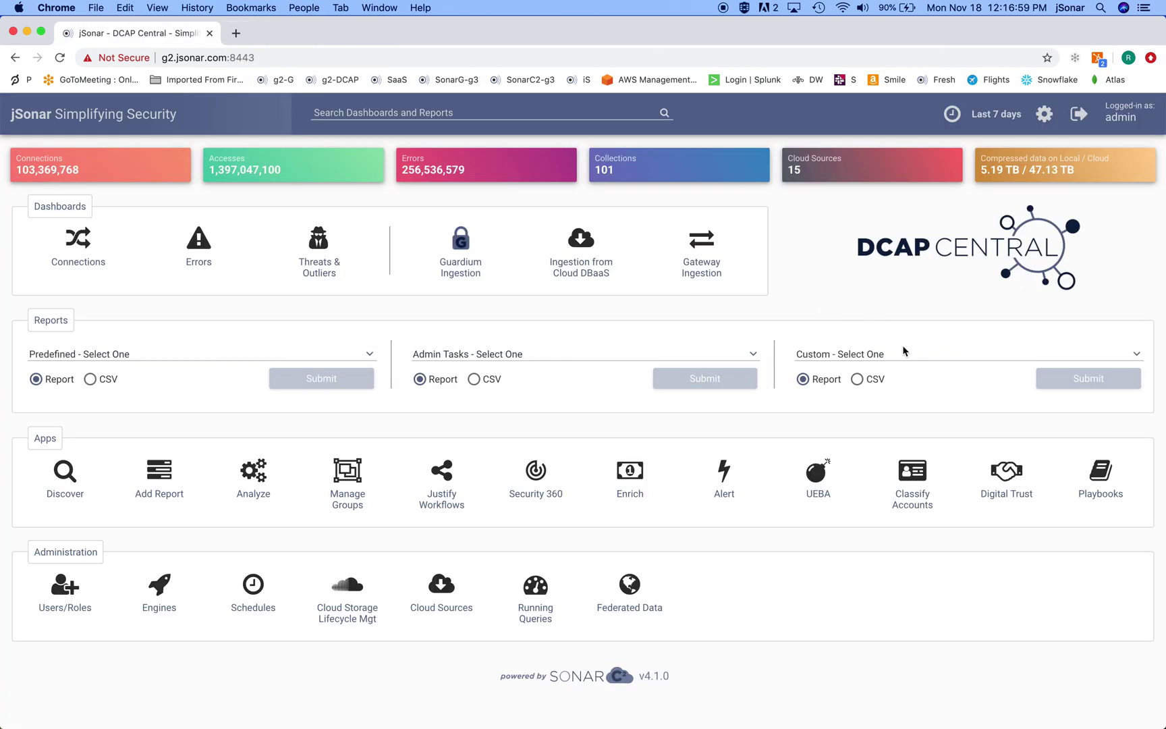
Open the custom report Snowflake Role Privilege Analysis under User Rights Management.
left_click(881, 351)
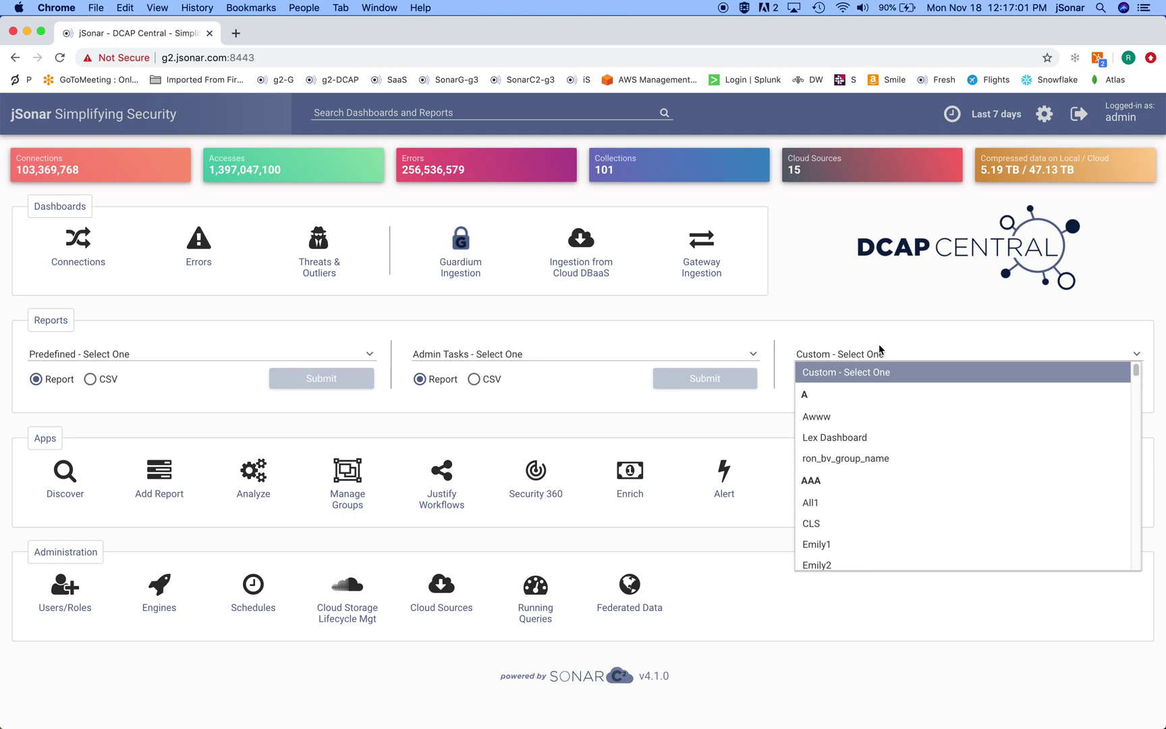
key("u")
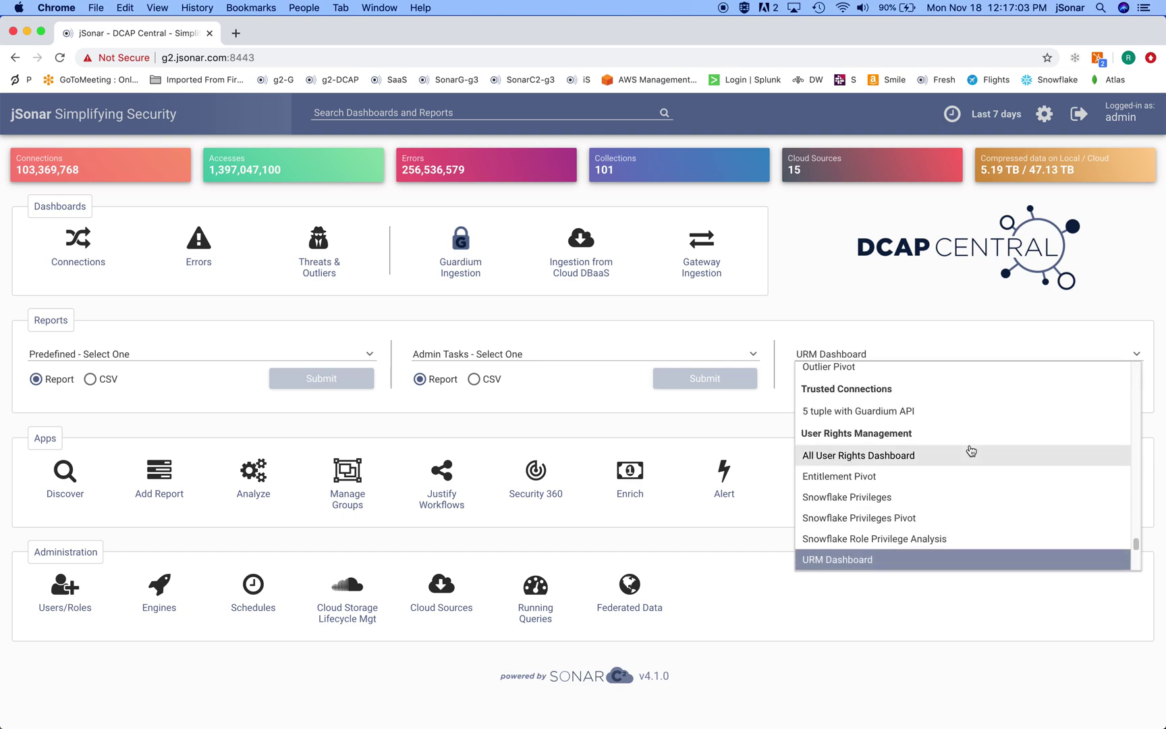
scroll(972, 451, "down", 1)
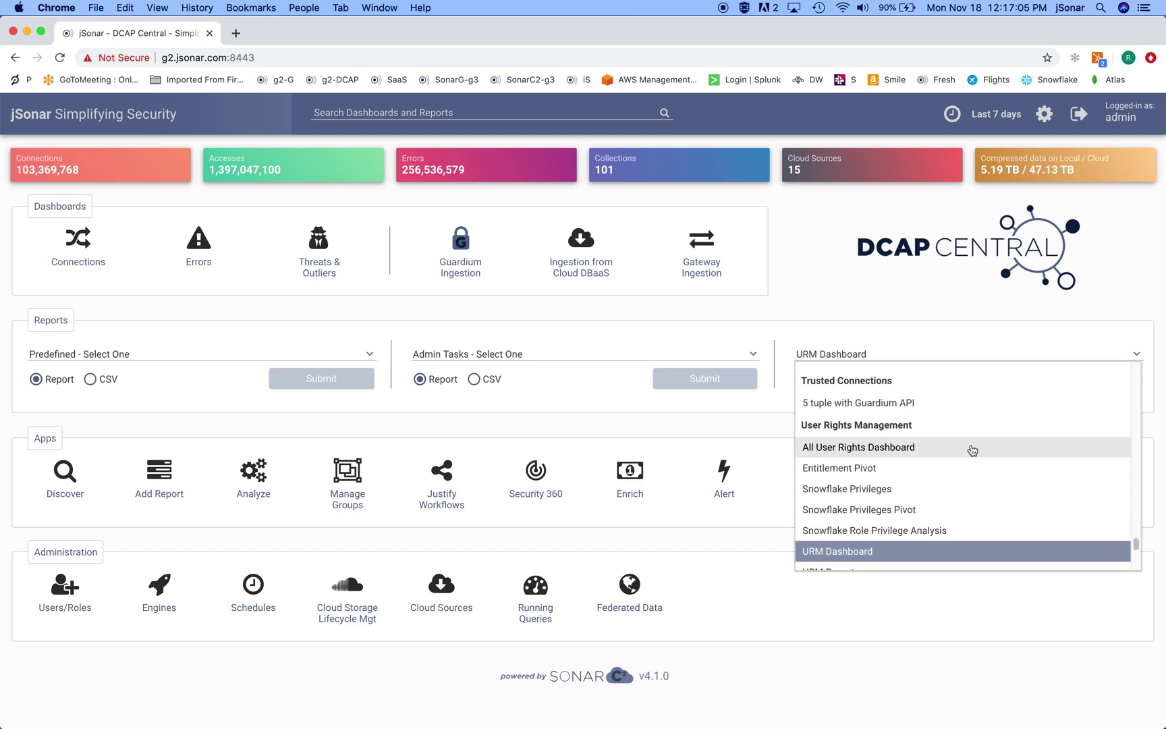
left_click(927, 531)
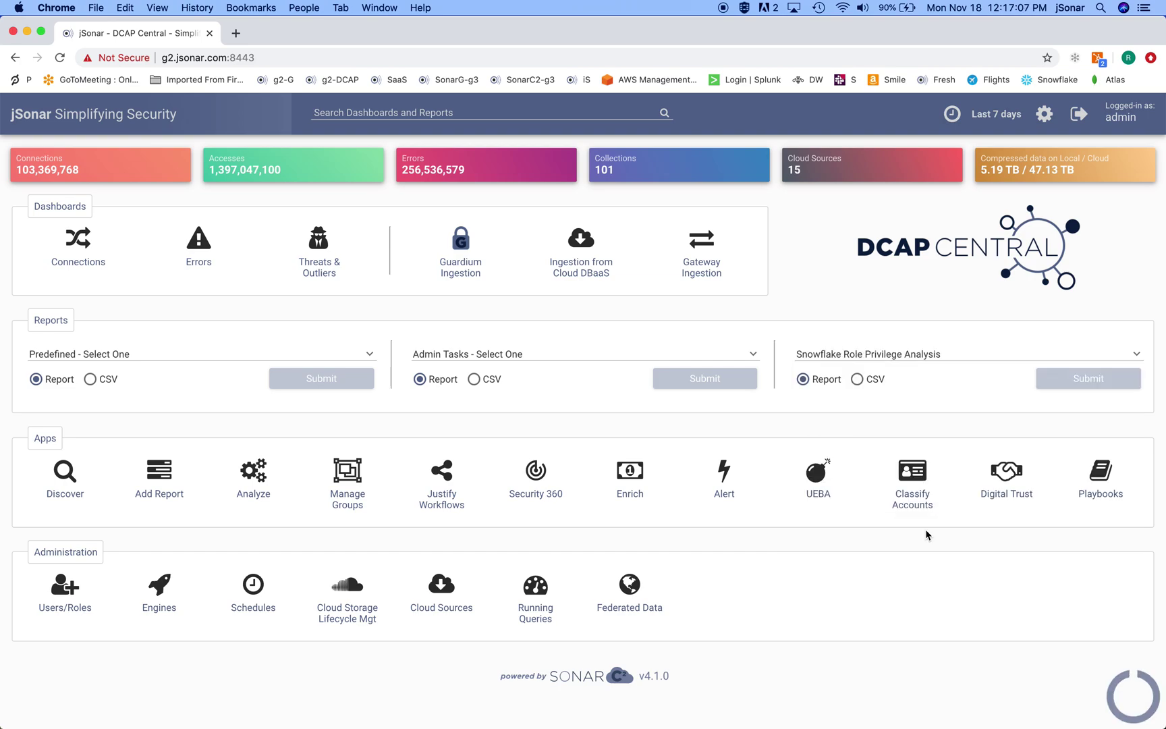
left_click(1085, 379)
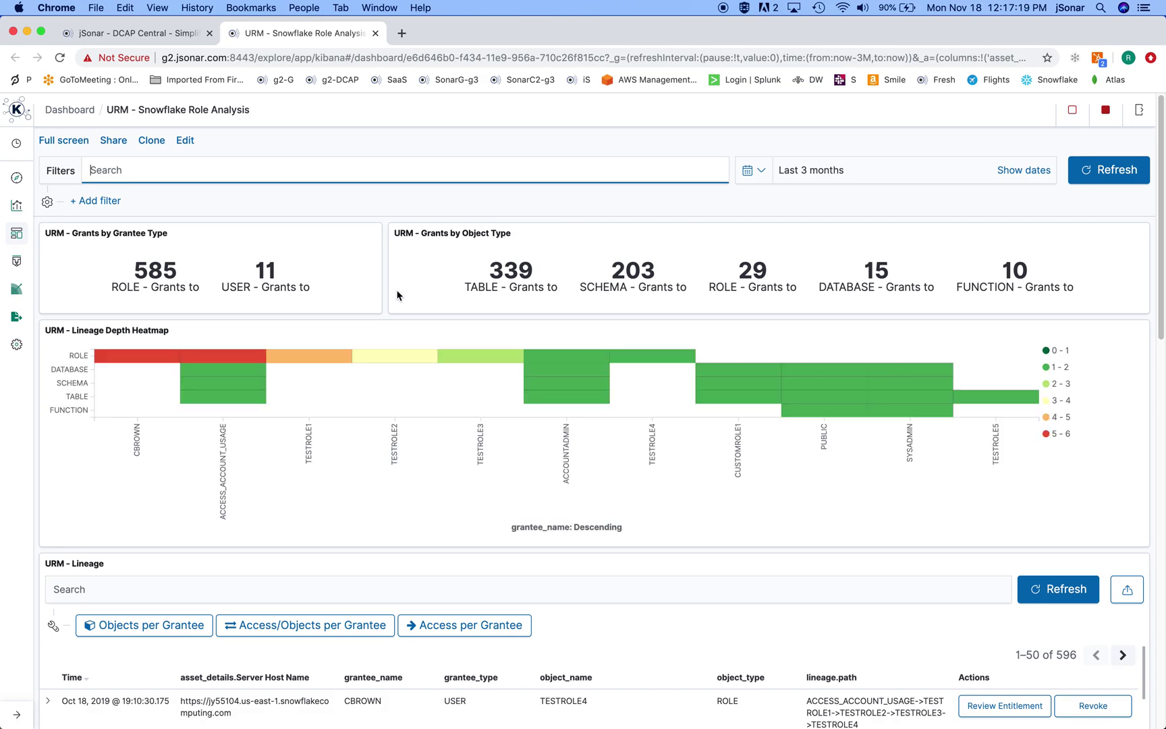
Examine the Snowflake role analysis's lineage depth heatmap, lineage table and privilege map, then close the dashboard.
mouse_move(151, 363)
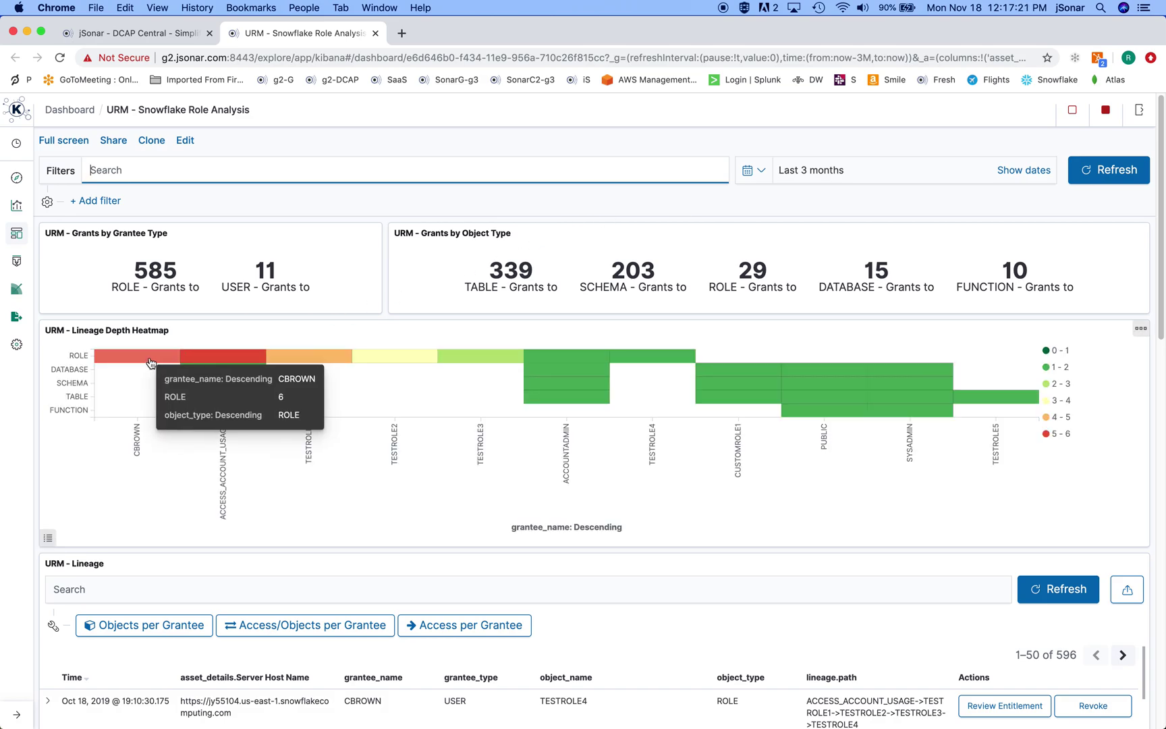
scroll(153, 362, "down", 2)
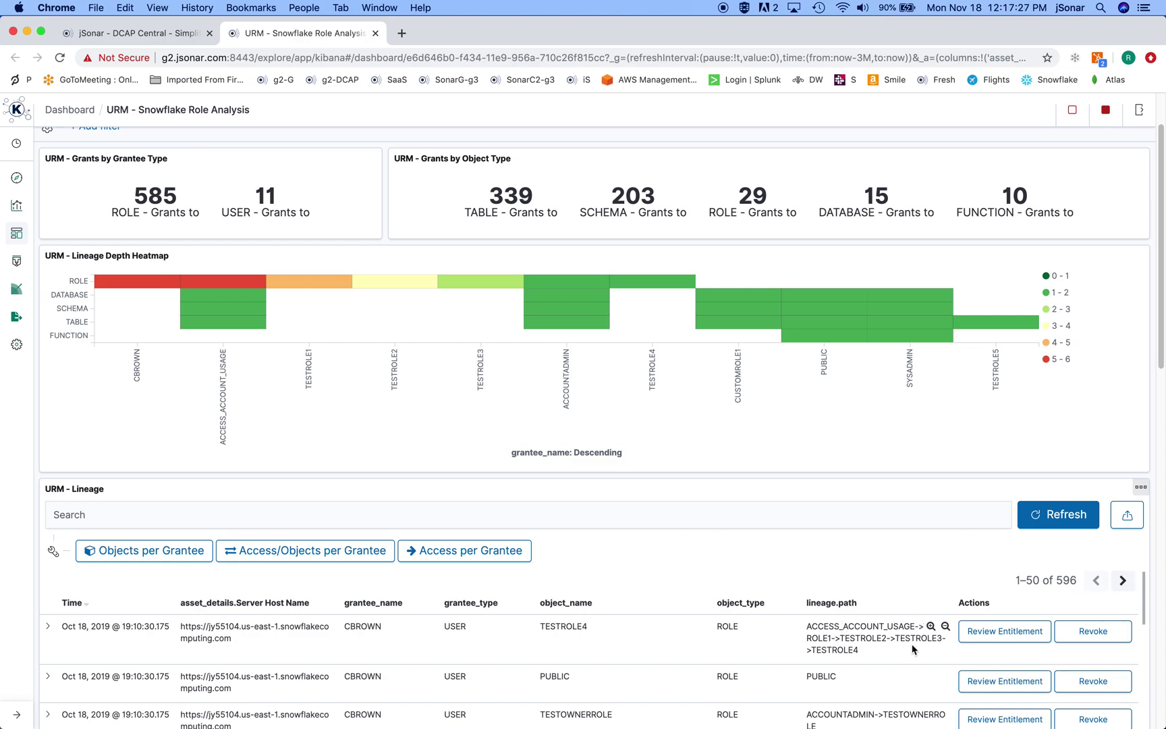
scroll(1162, 571, "down", 4)
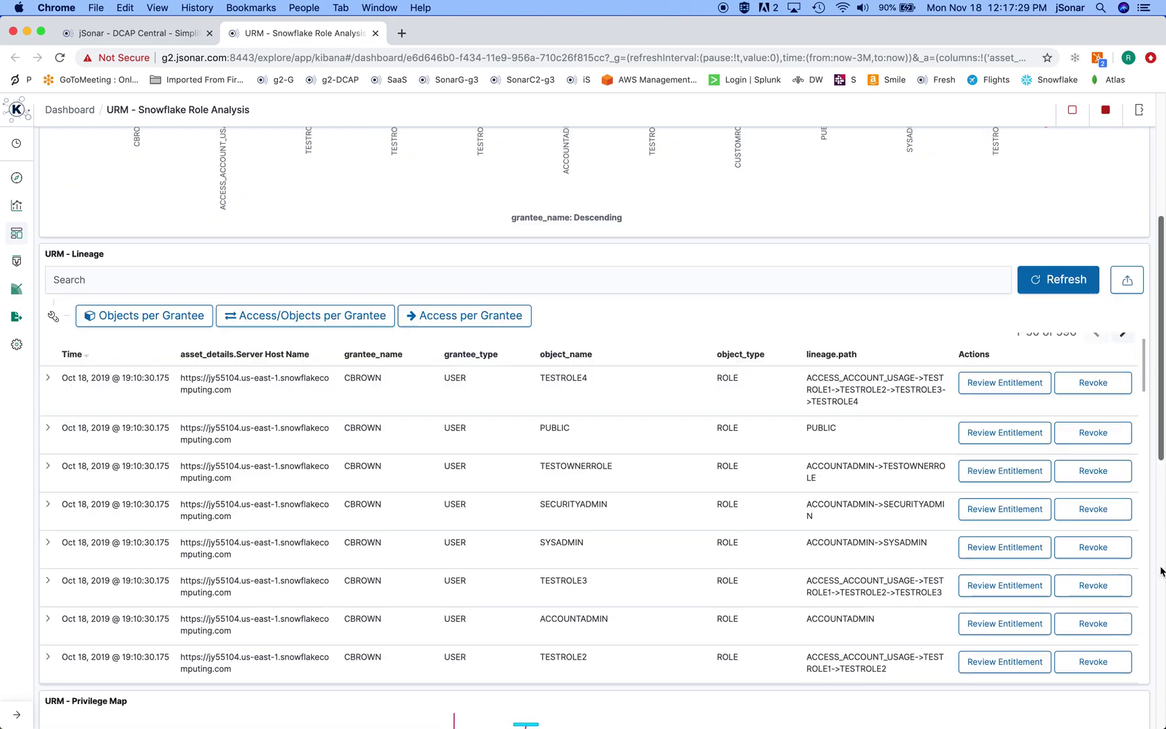
scroll(1163, 571, "down", 5)
scroll(781, 609, "up", 3)
scroll(289, 586, "down", 3)
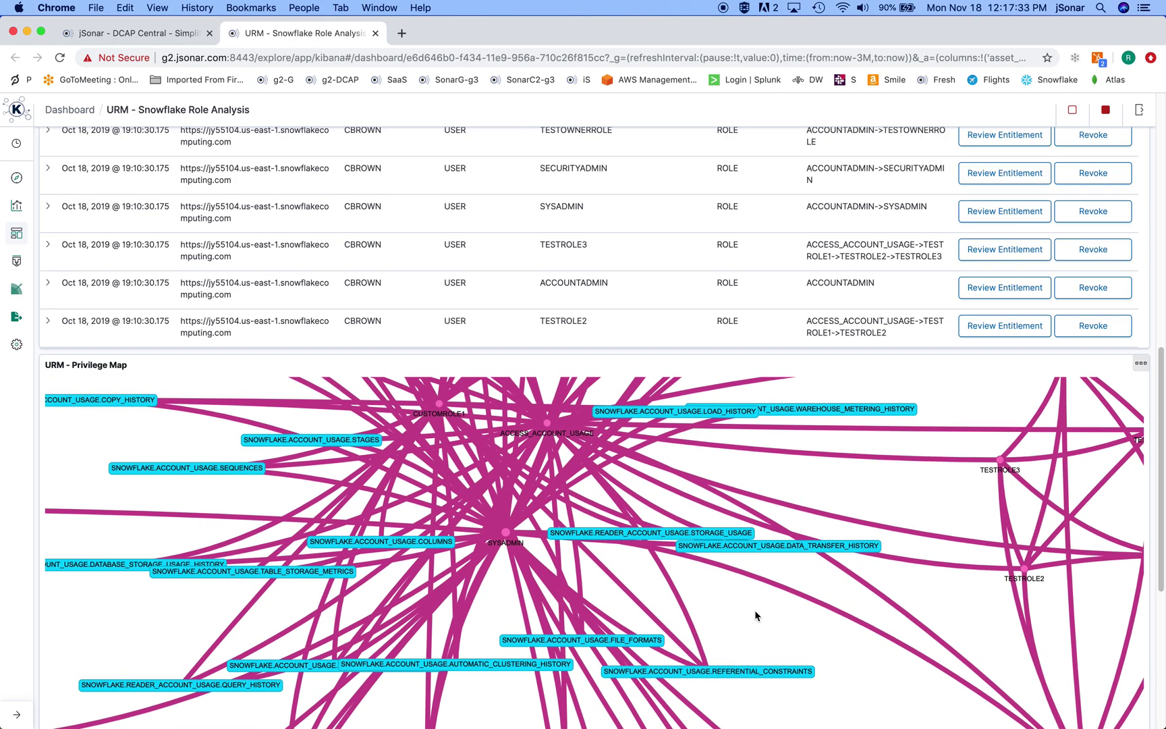
left_click(377, 33)
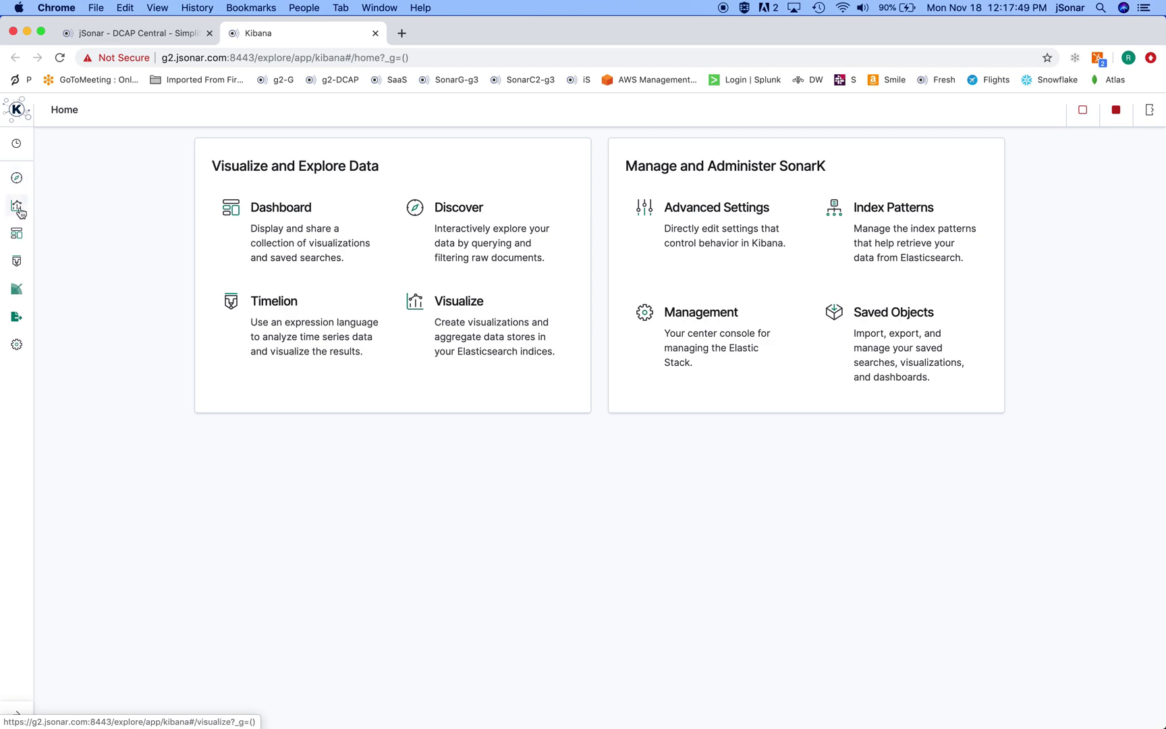
Start a new Pie visualization in Kibana's Visualize section.
left_click(18, 208)
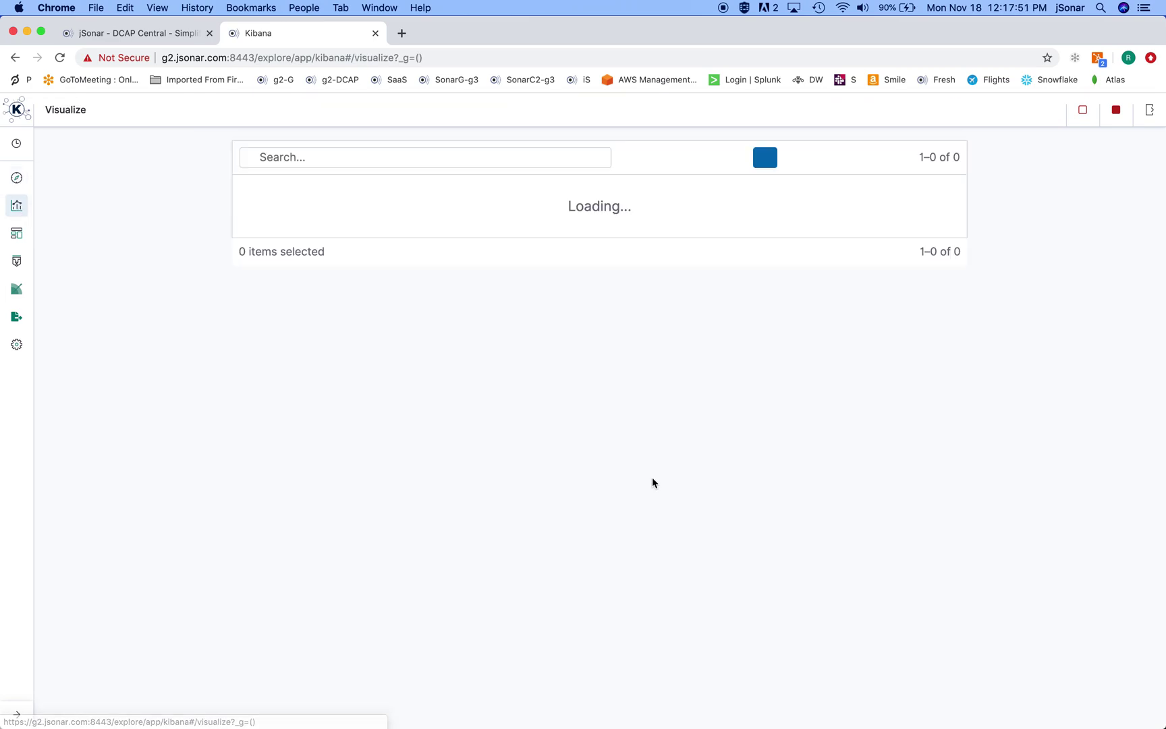
left_click(704, 158)
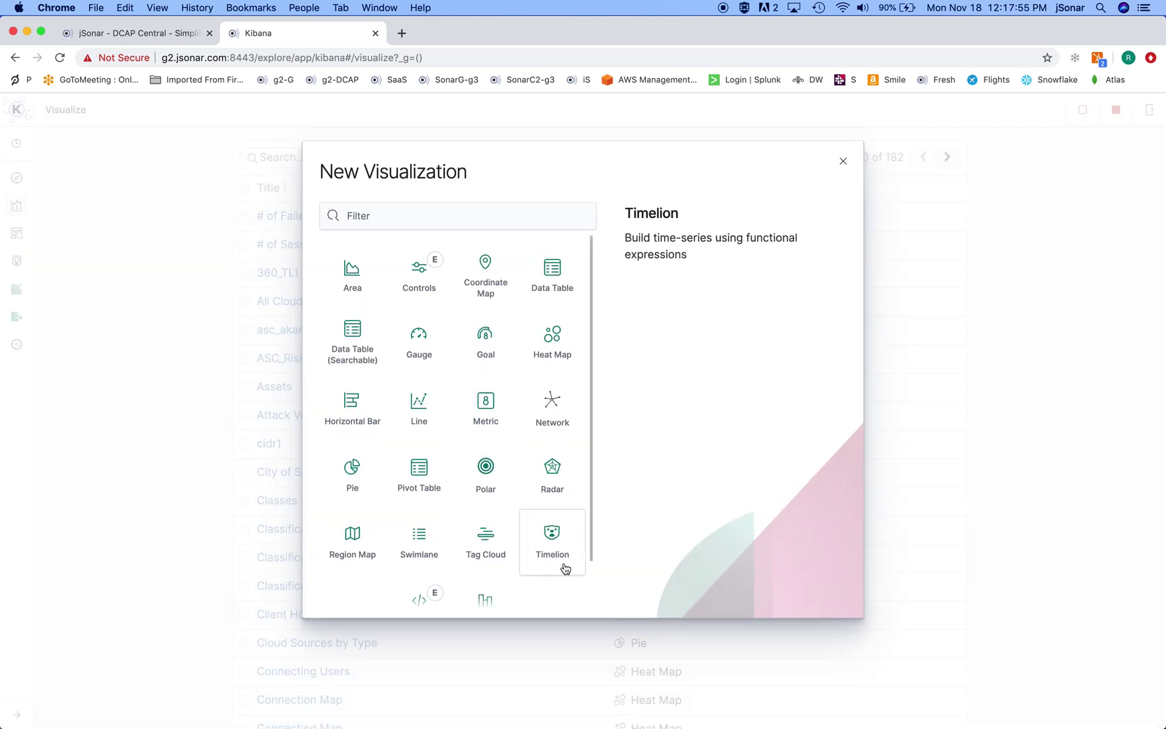
left_click(352, 474)
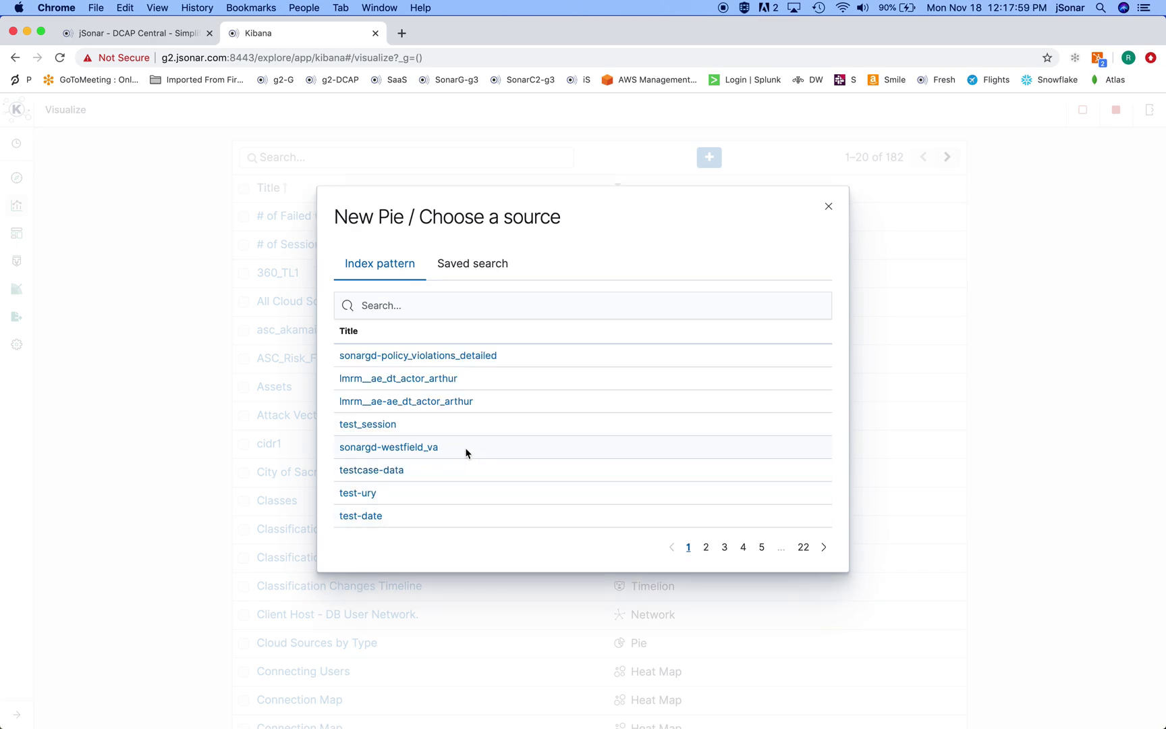
left_click(430, 306)
type("exce")
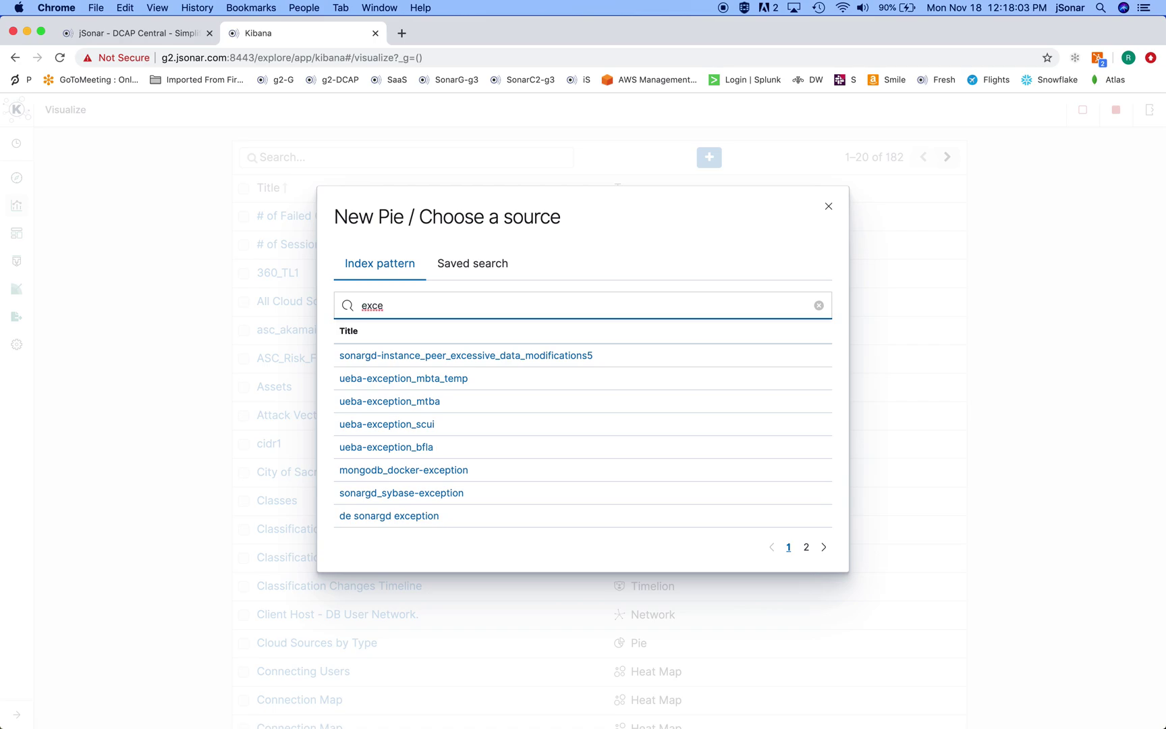
key("BackSpace")
key("BackSpace")
key("BackSpace")
key("BackSpace")
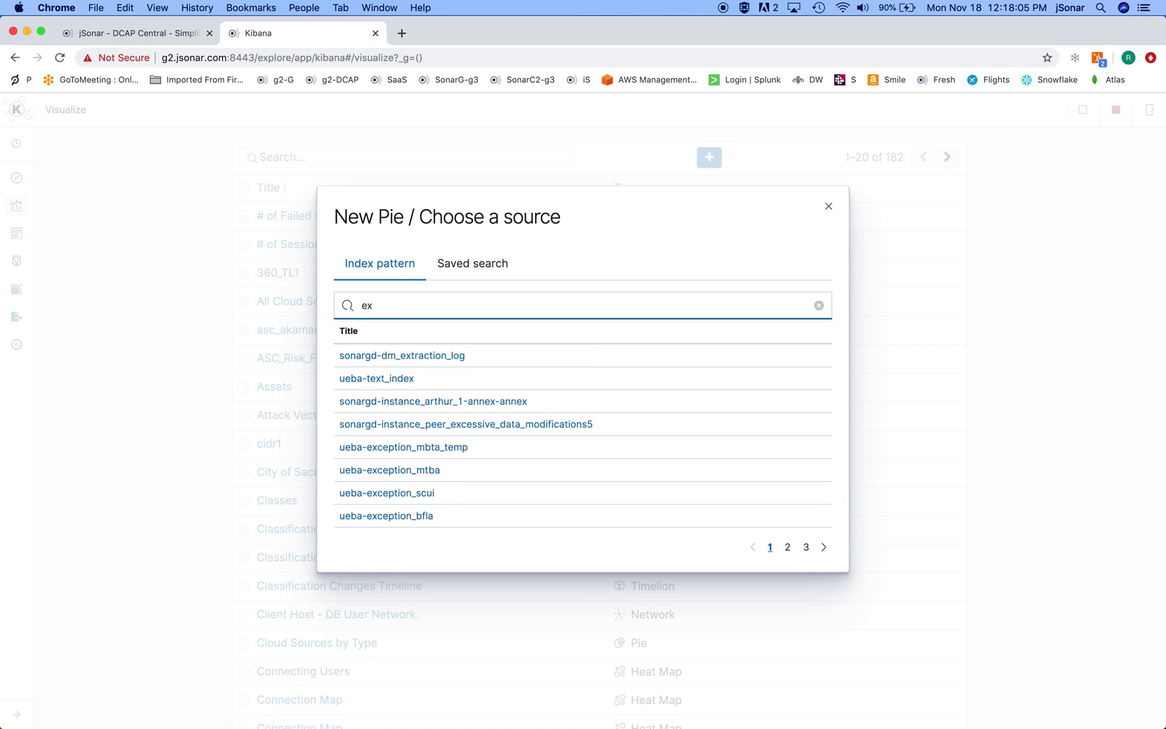
Search the index patterns for "session" and choose sonargd-session as the pie's source.
type("session")
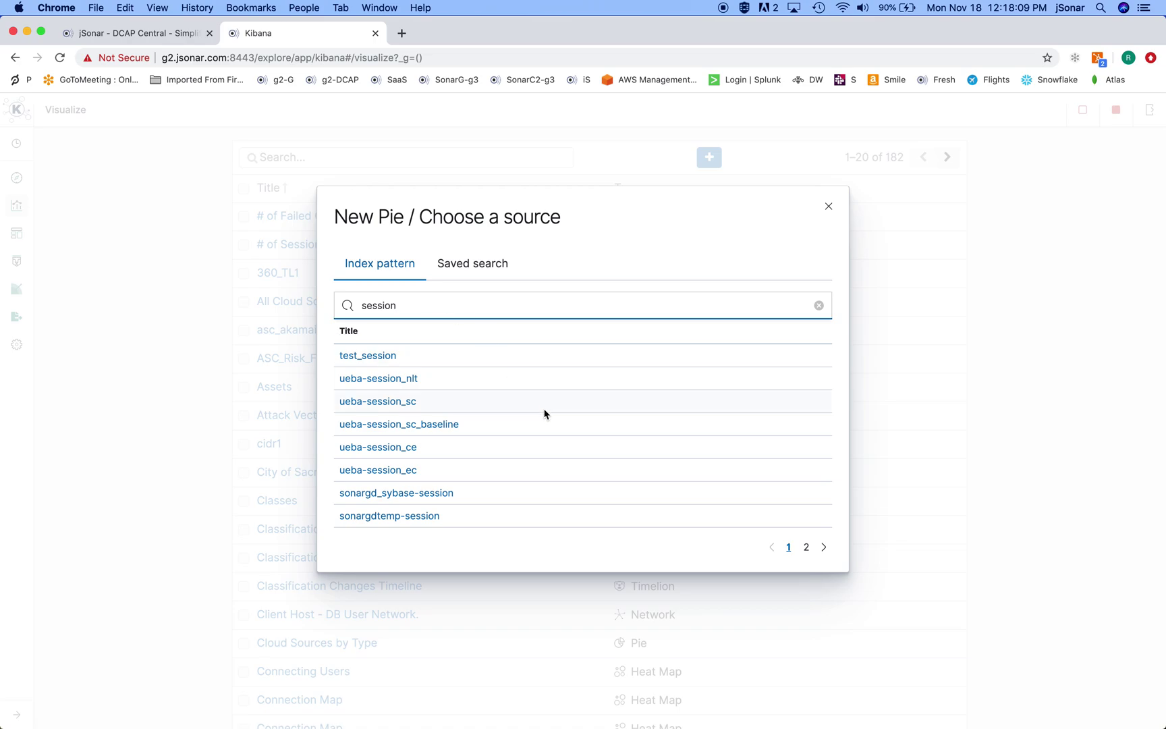
left_click(807, 548)
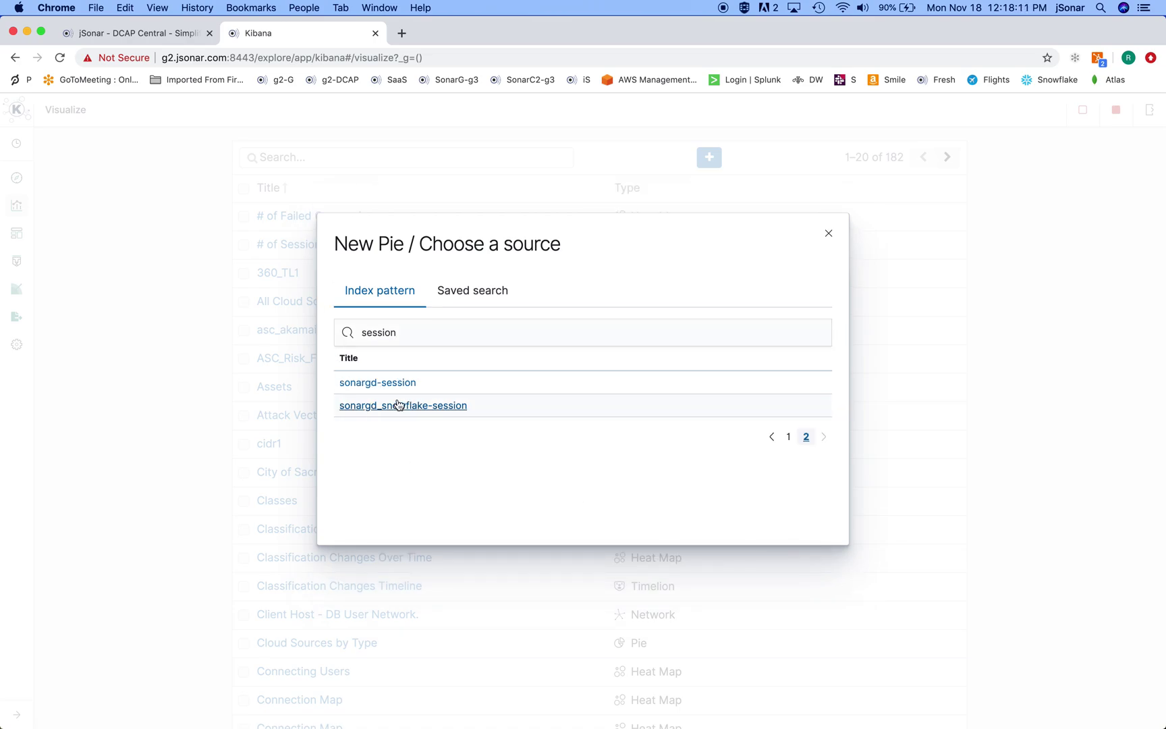
left_click(398, 382)
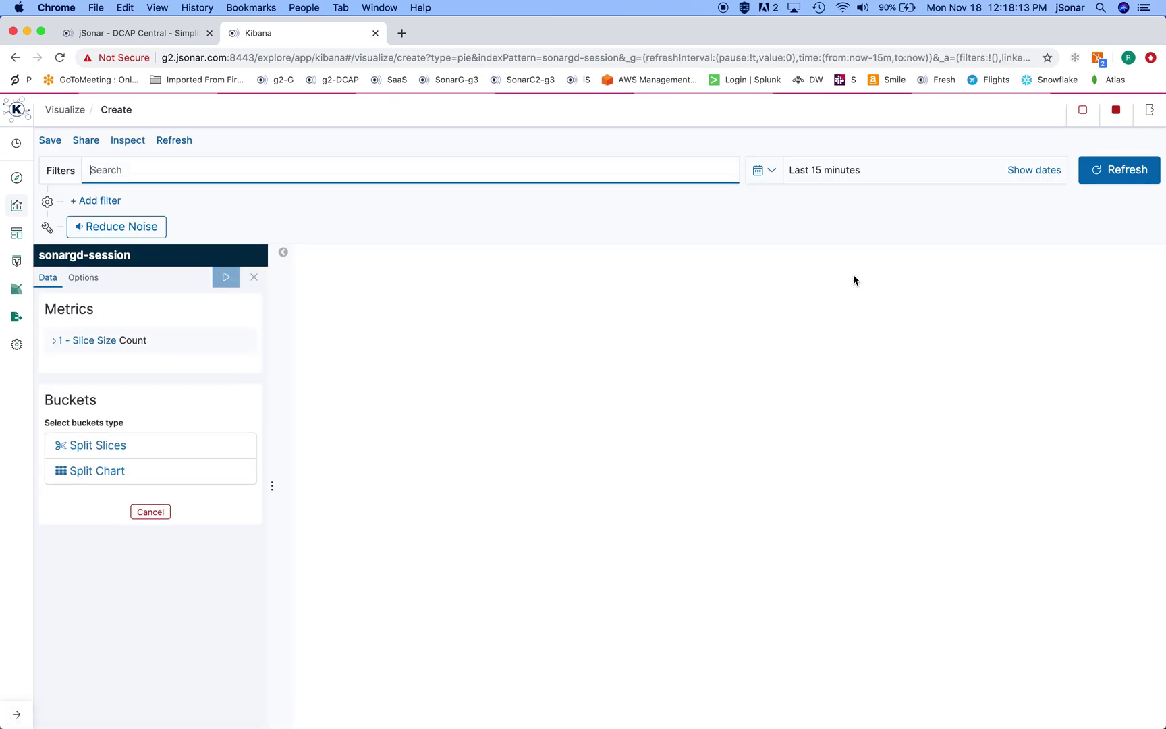
Set the pie chart's relative start time to 15 weeks ago and update the chart.
left_click(841, 179)
left_click(878, 175)
left_click(960, 234)
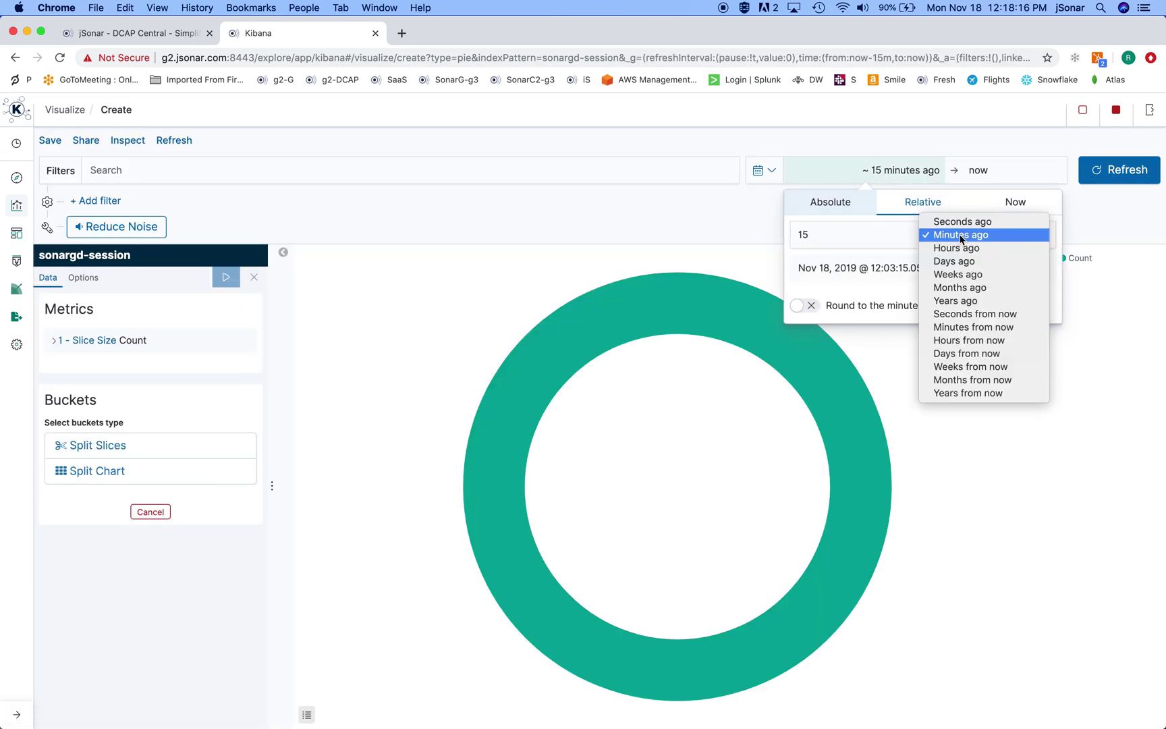
left_click(960, 274)
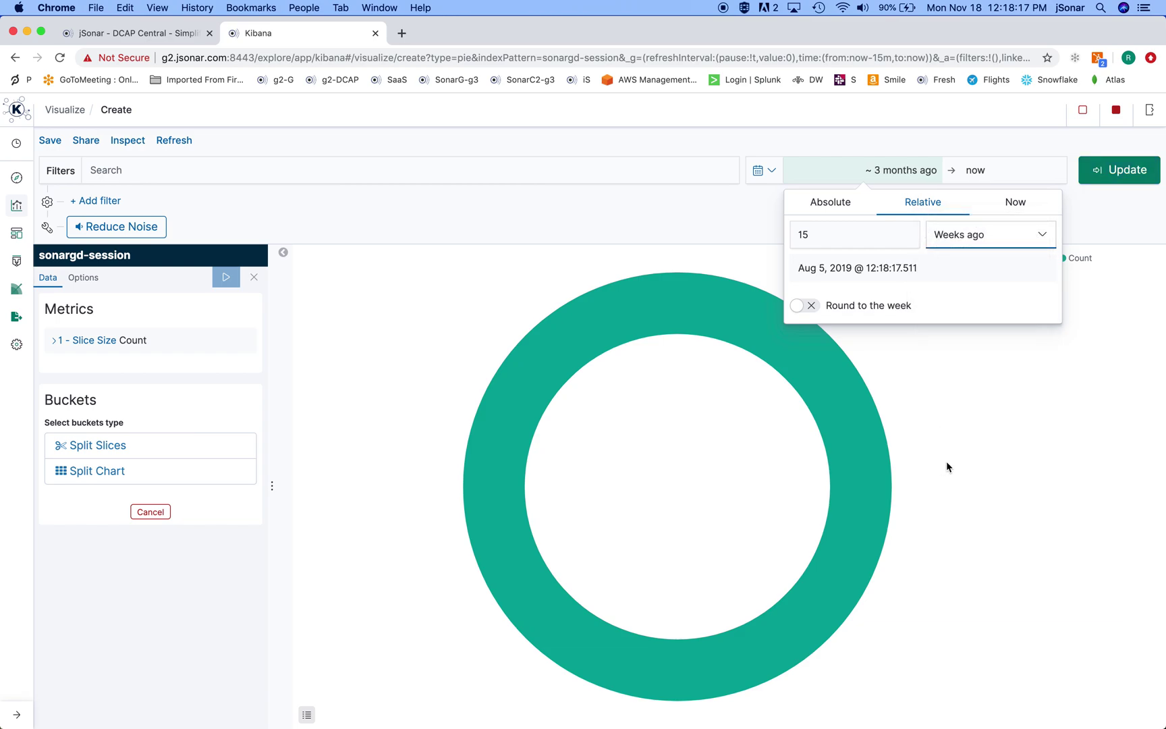
left_click(1121, 172)
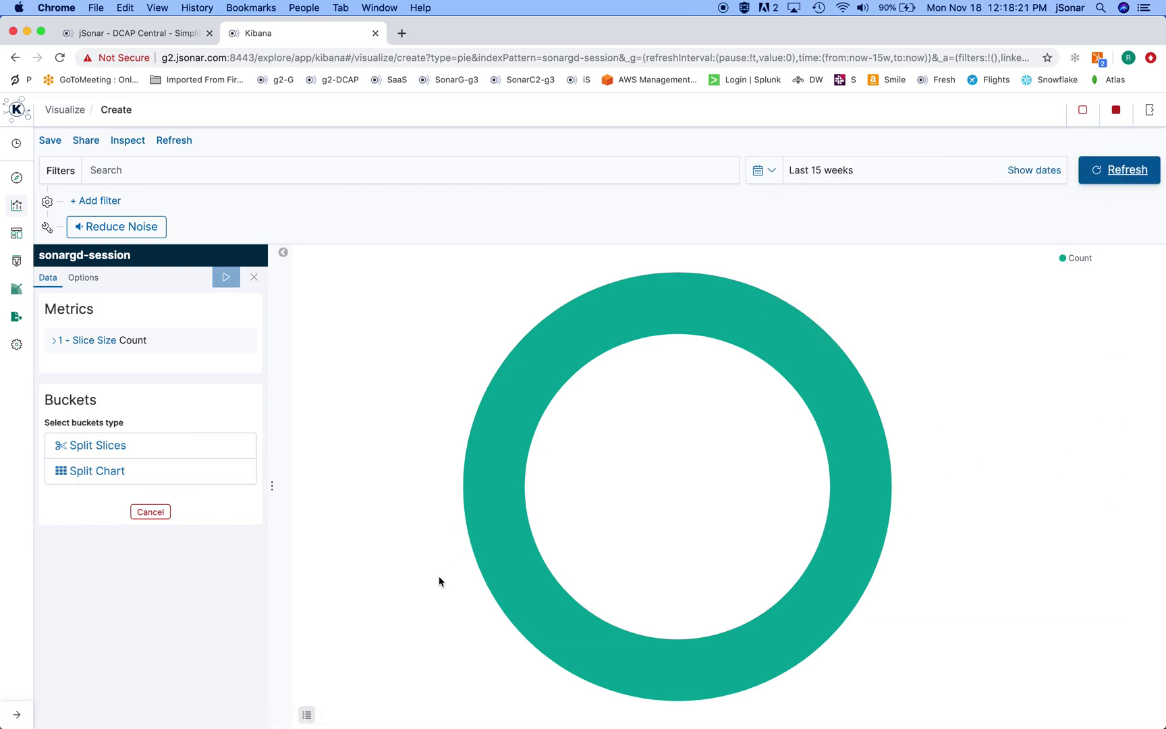
Split the pie slices with a Terms aggregation on the Server Type field, apply it, and inspect the slices.
mouse_move(517, 456)
left_click(94, 446)
left_click(147, 476)
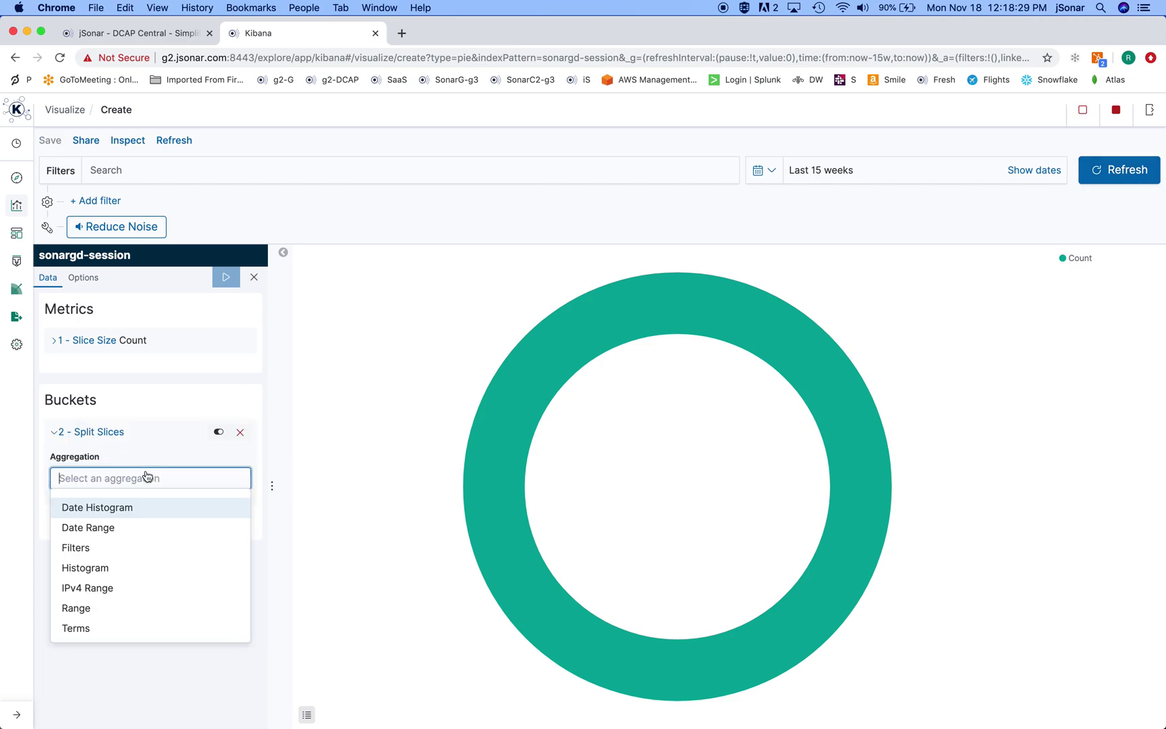
type("ter")
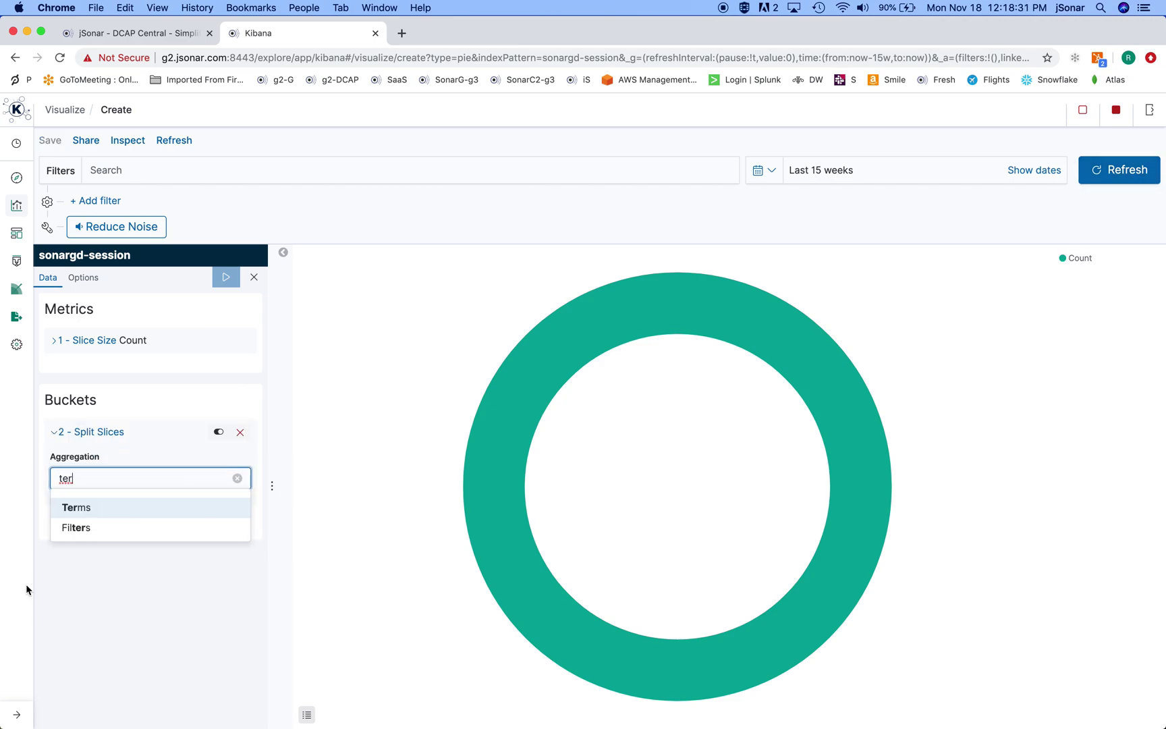
left_click(76, 511)
left_click(107, 530)
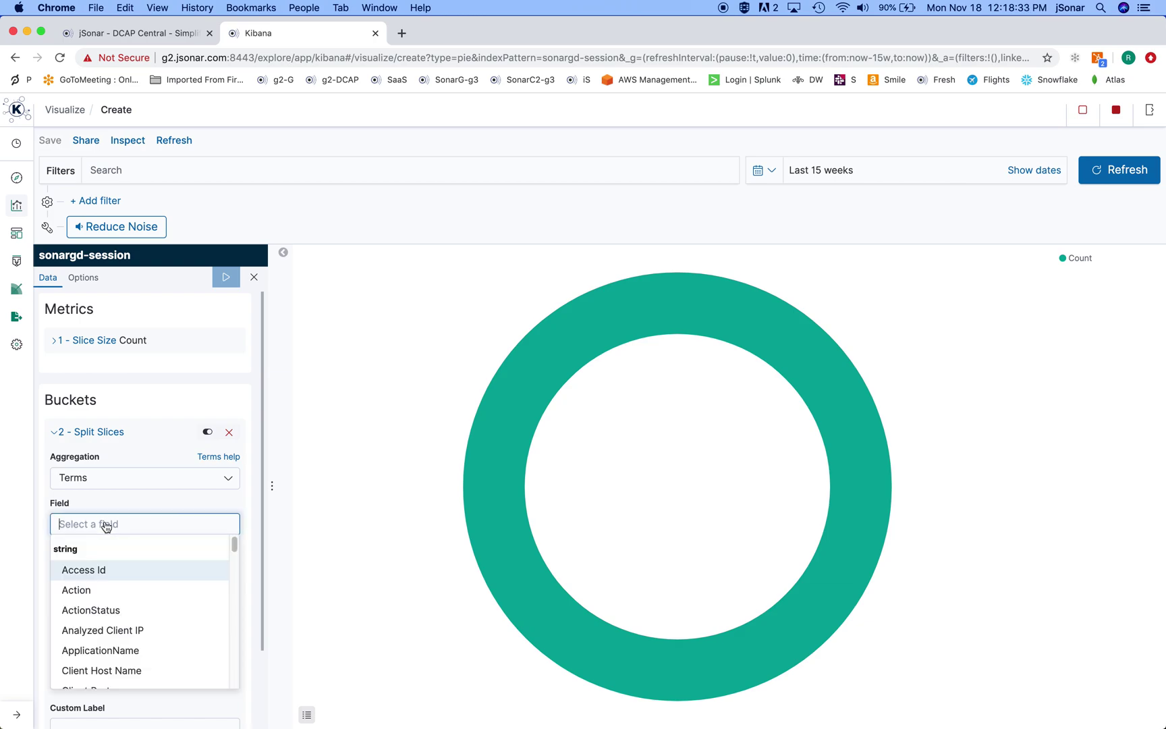
type("serve")
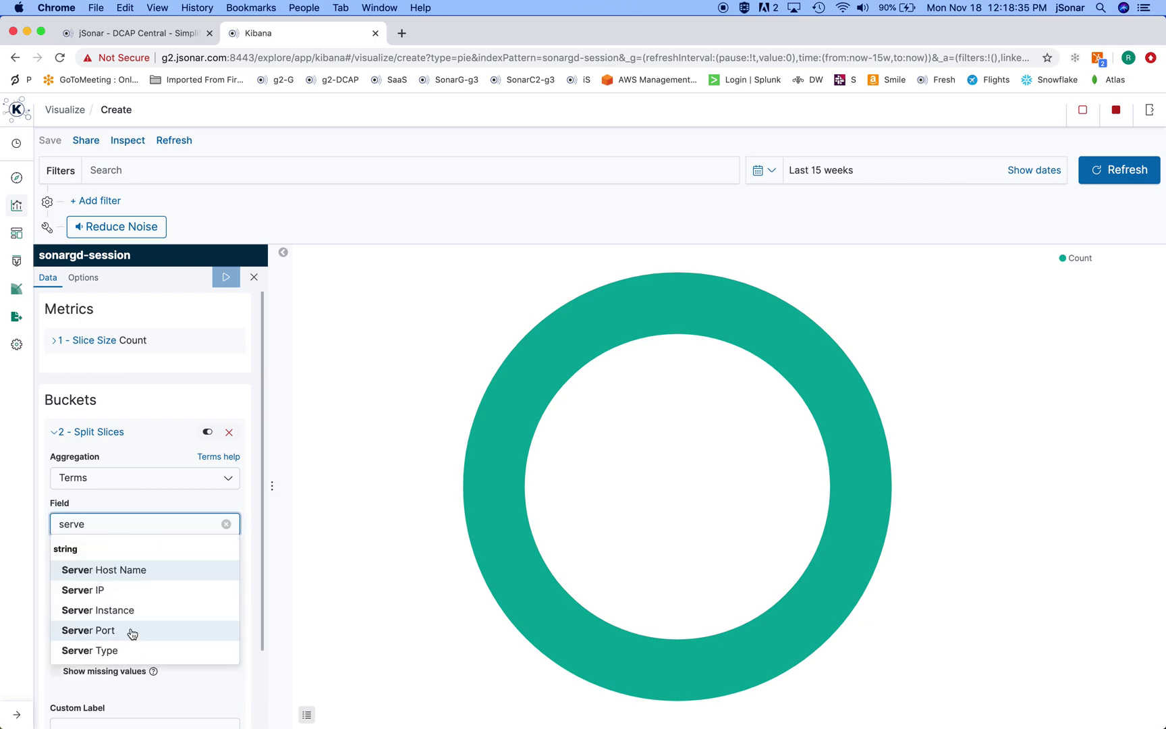
left_click(125, 650)
left_click(227, 277)
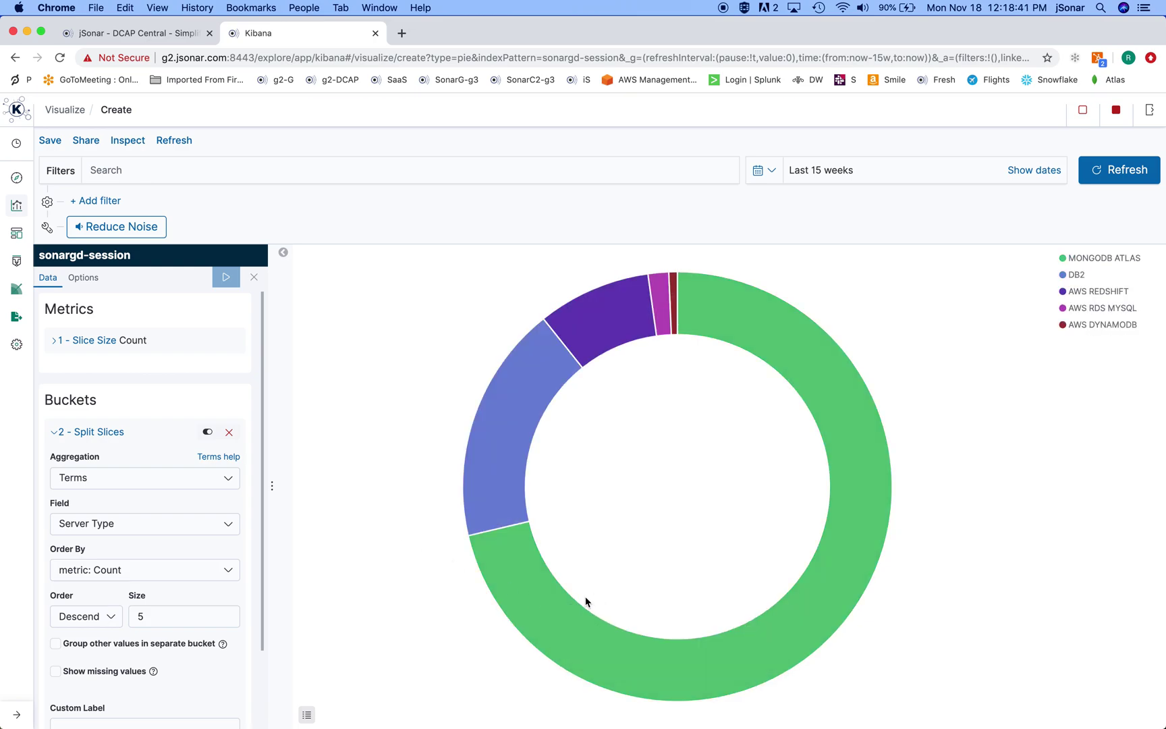
mouse_move(520, 608)
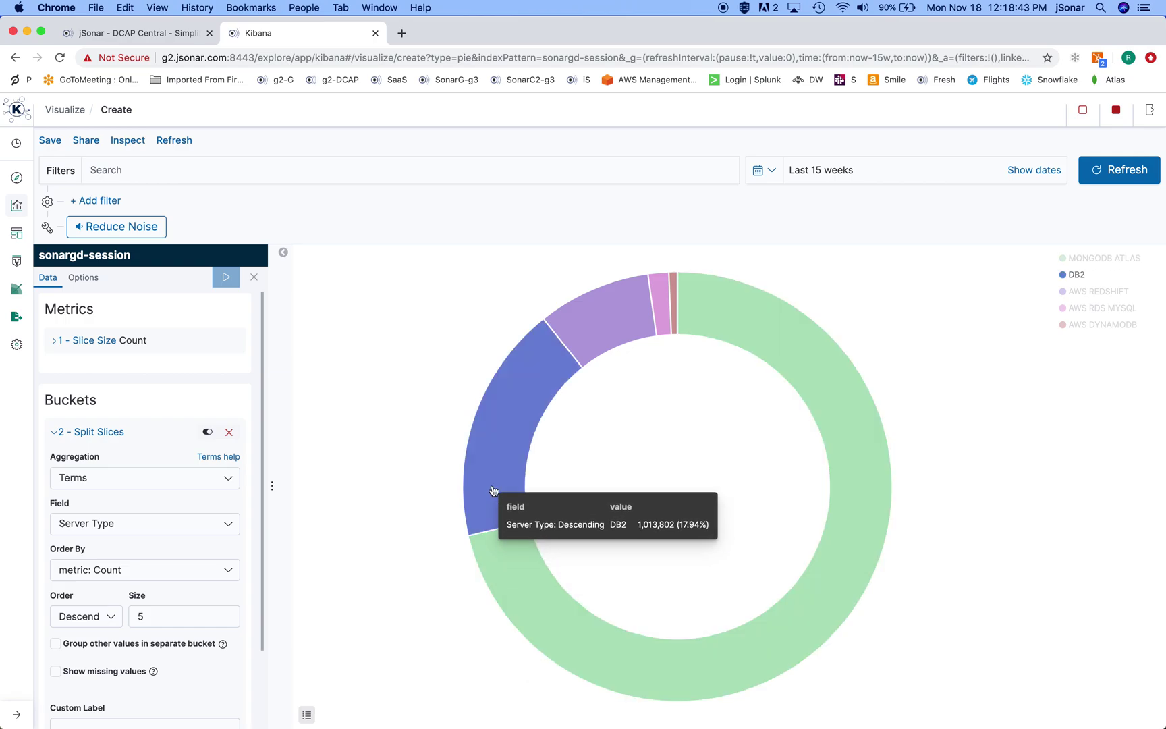
mouse_move(618, 323)
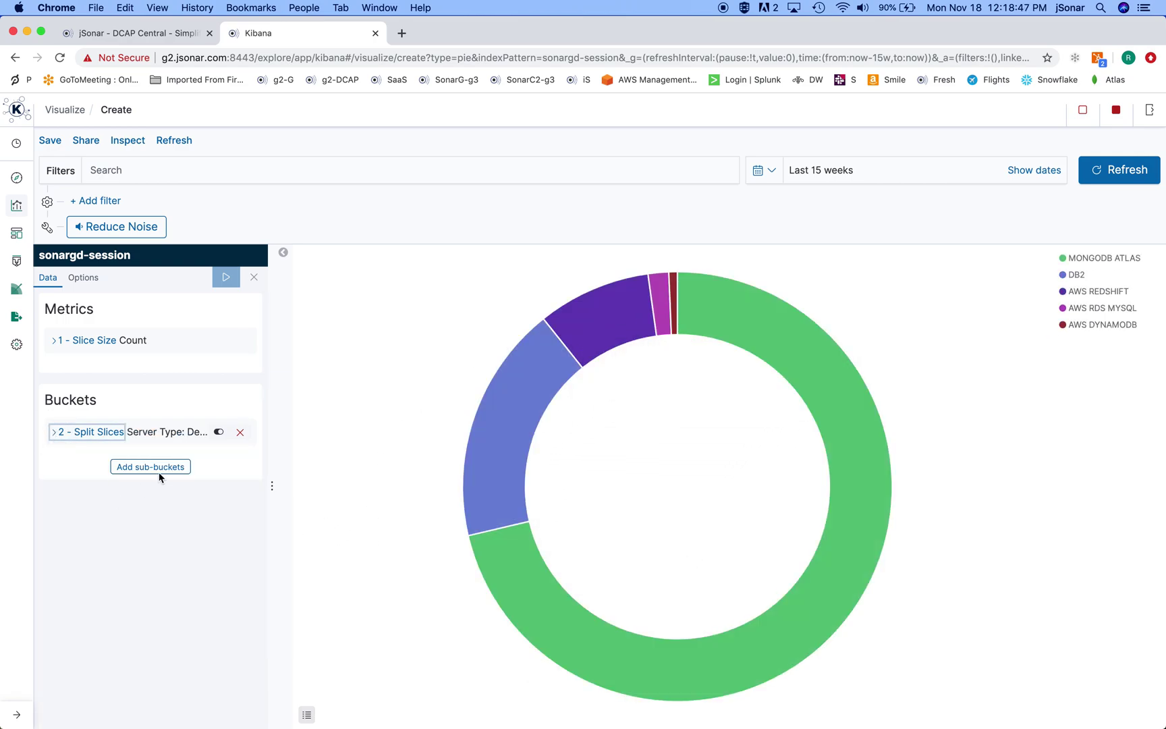
Add a second slice split with a Terms sub-aggregation on the DB User Name field, apply it, and inspect the outer ring.
left_click(160, 467)
left_click(106, 482)
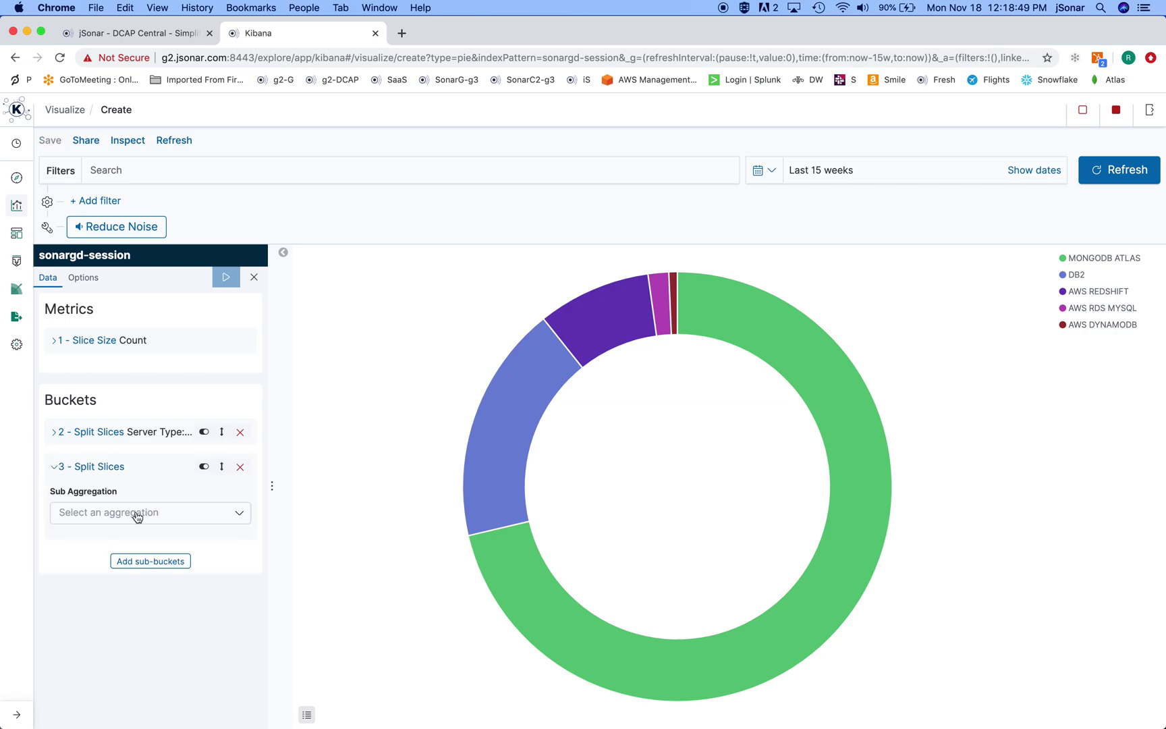
left_click(138, 515)
type("ter")
left_click(81, 543)
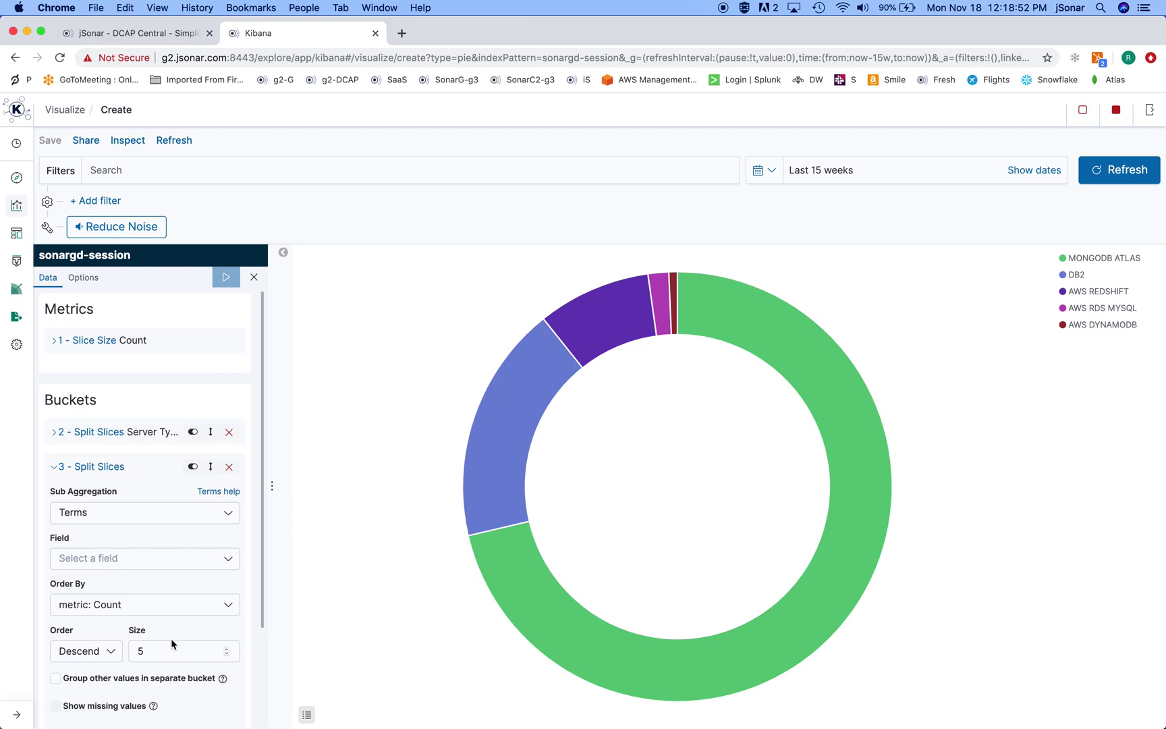
left_click(115, 557)
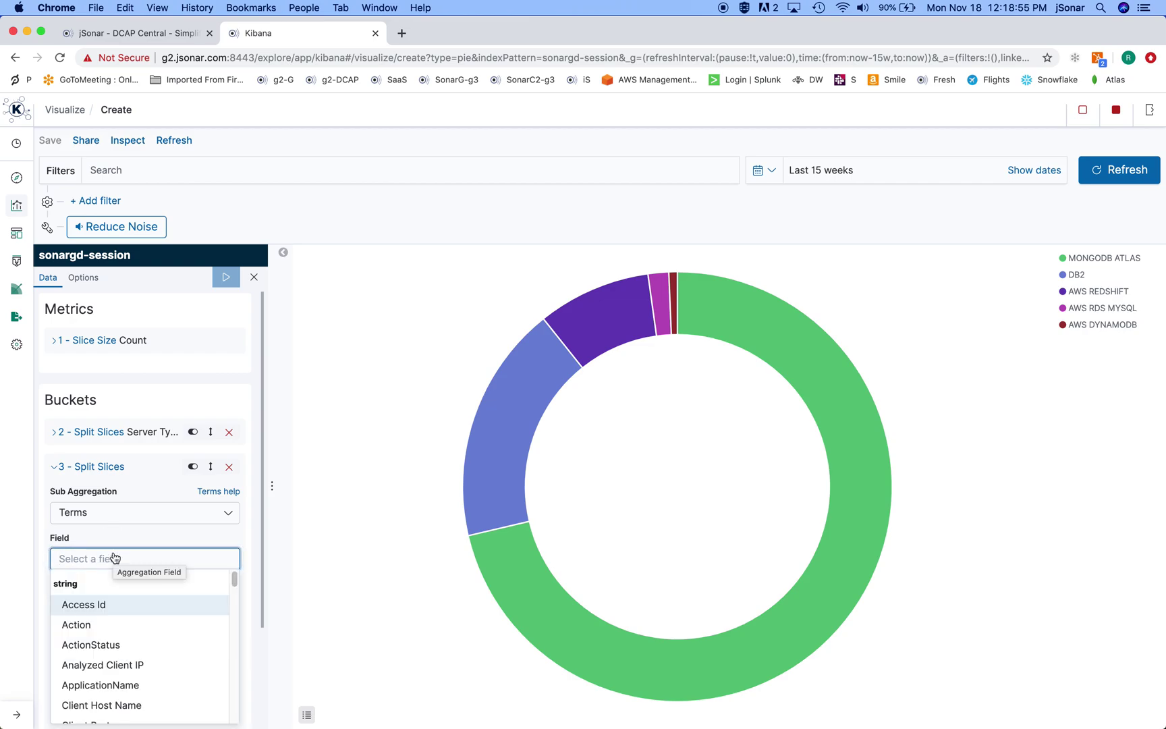
type("db")
left_click(99, 605)
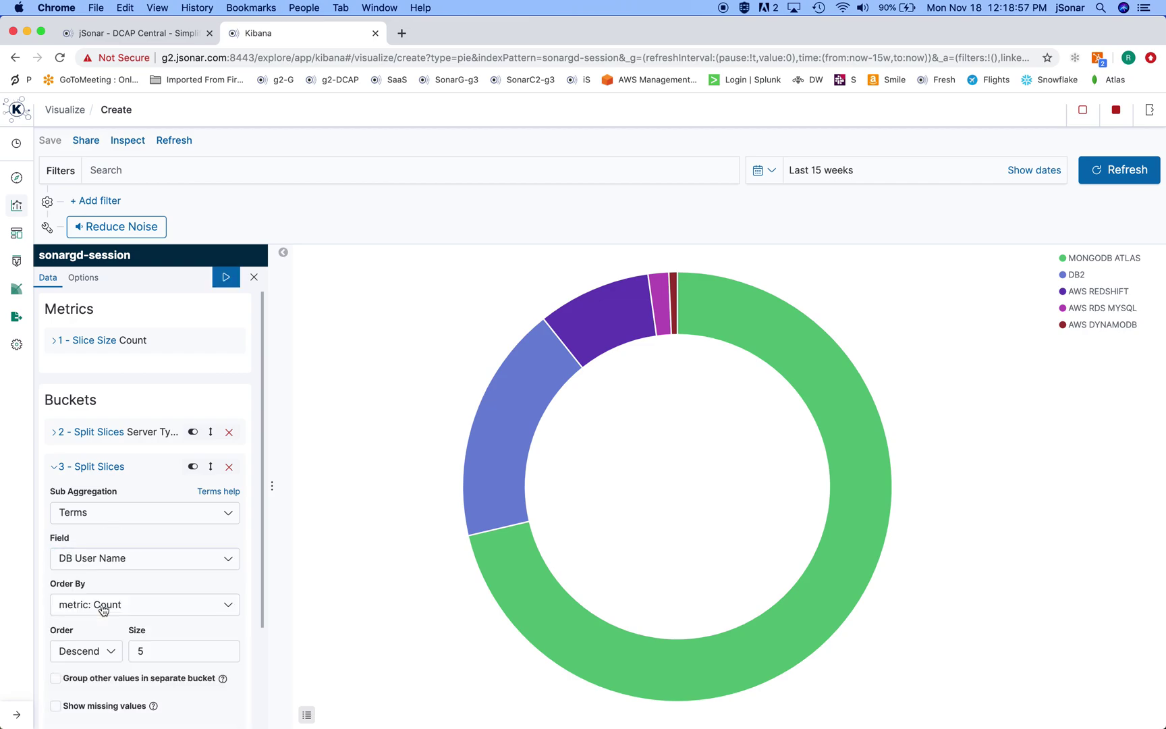
left_click(224, 279)
mouse_move(524, 396)
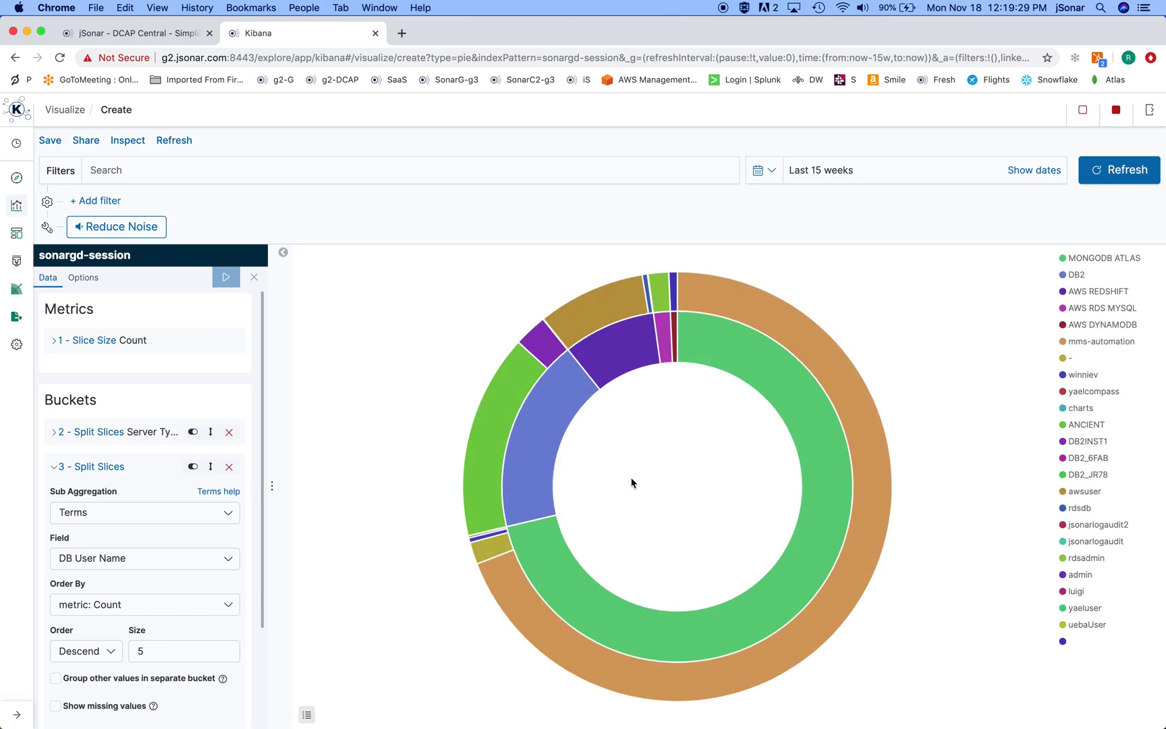
mouse_move(546, 444)
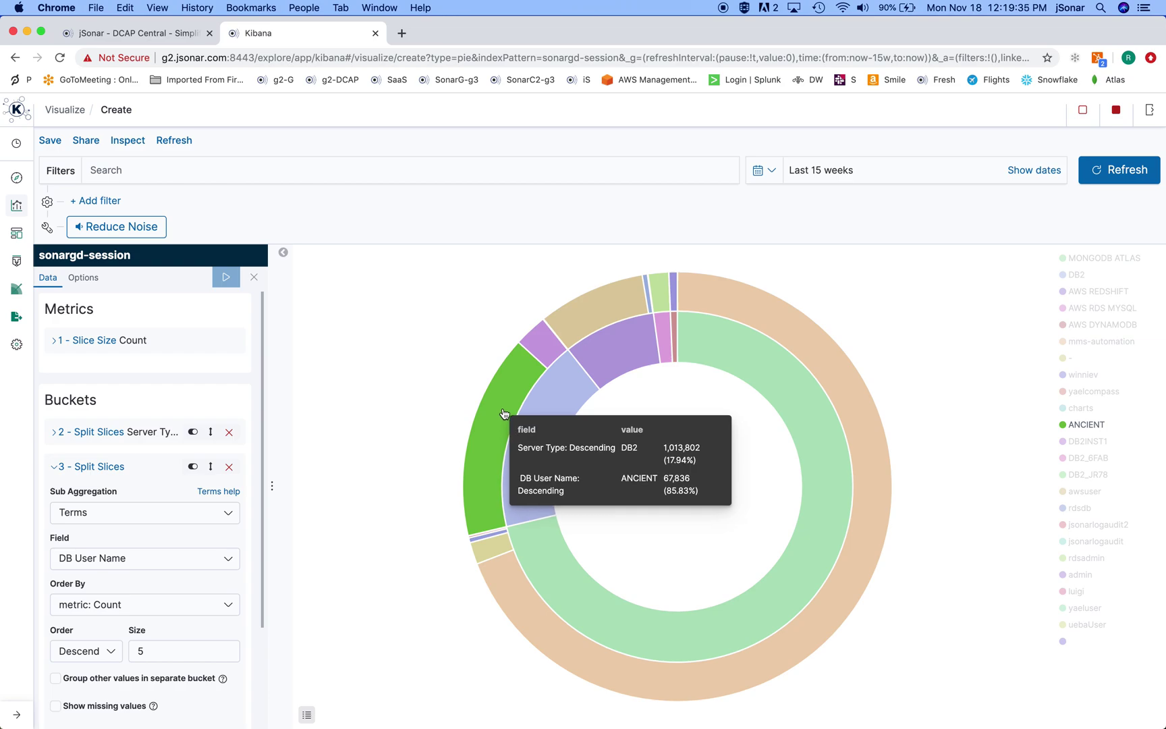
mouse_move(534, 344)
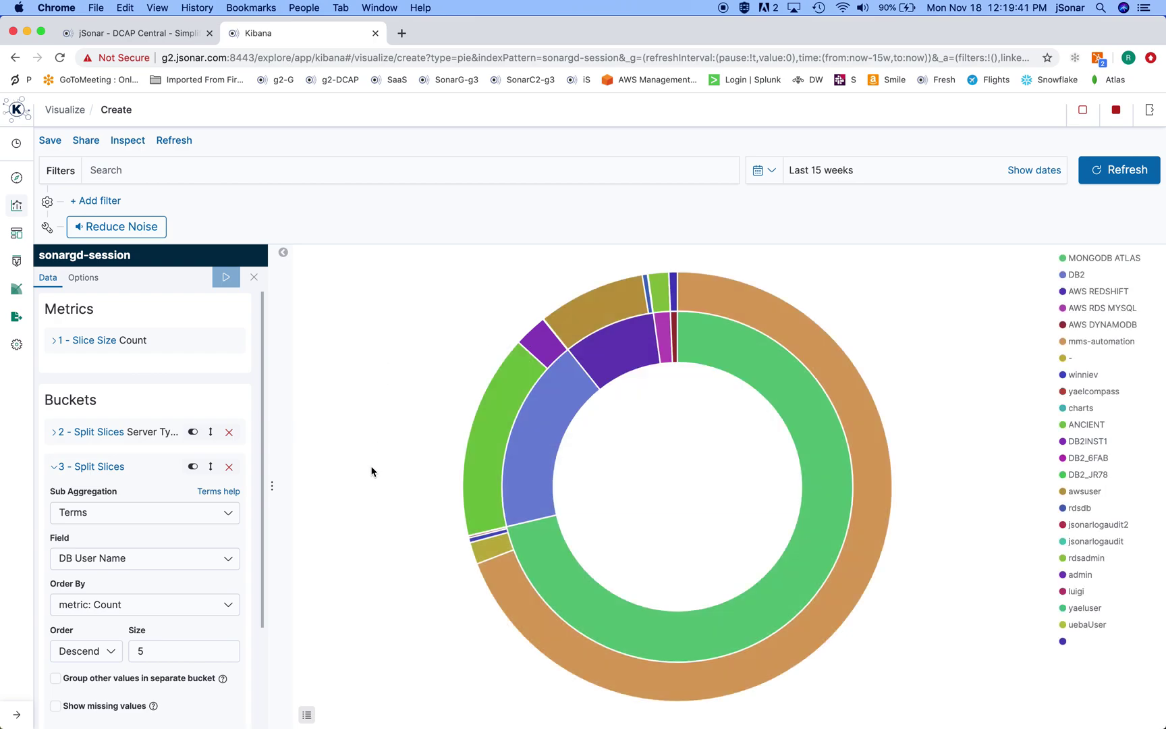
Save the pie visualization with the title vizdemo1.
left_click(52, 141)
left_click_drag(560, 372, 459, 371)
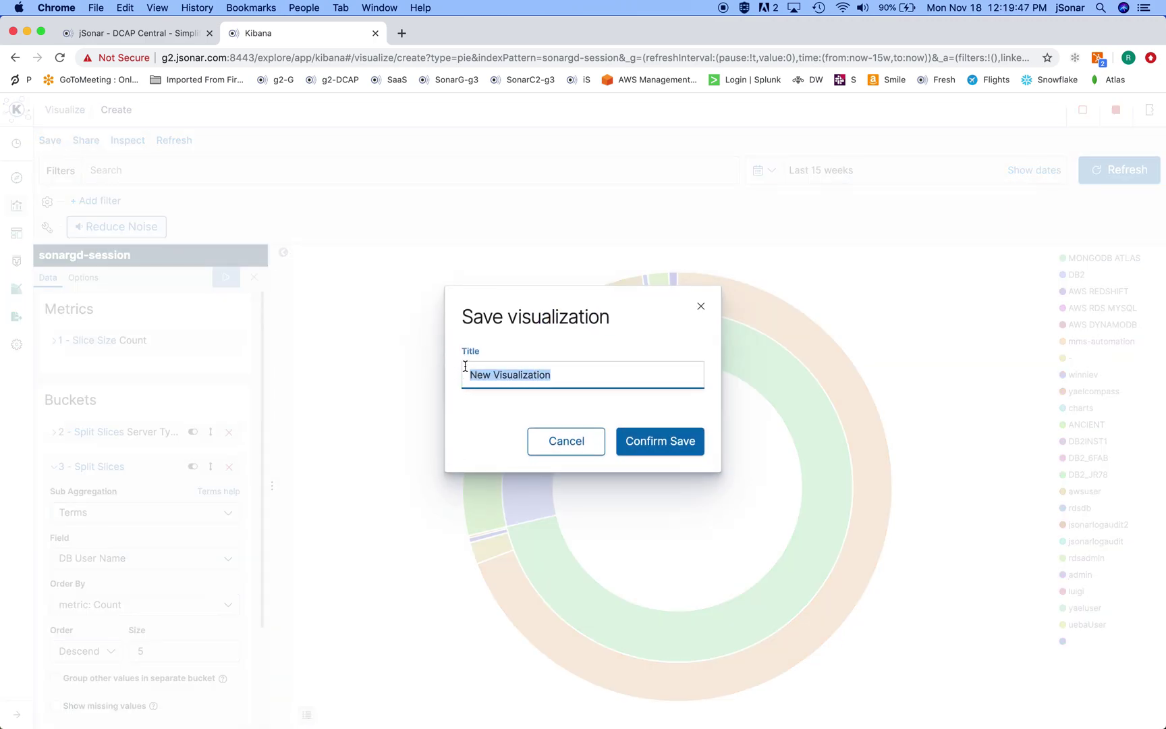
type("vizdemo1")
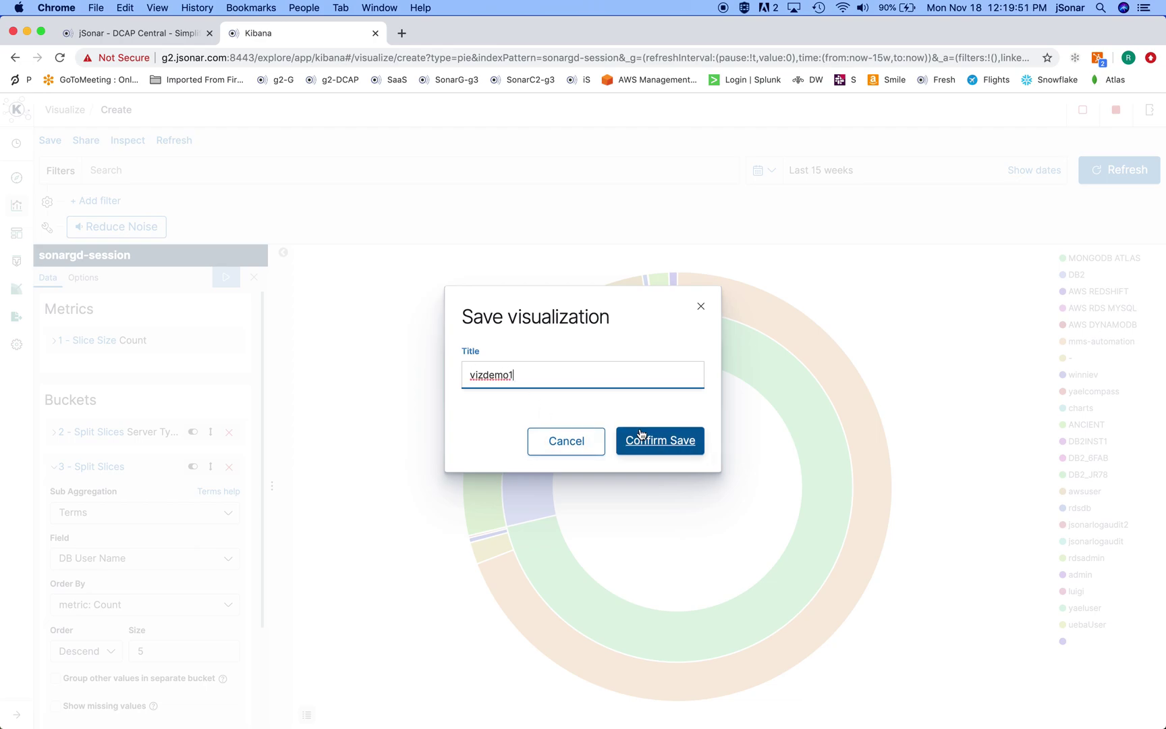
left_click(665, 441)
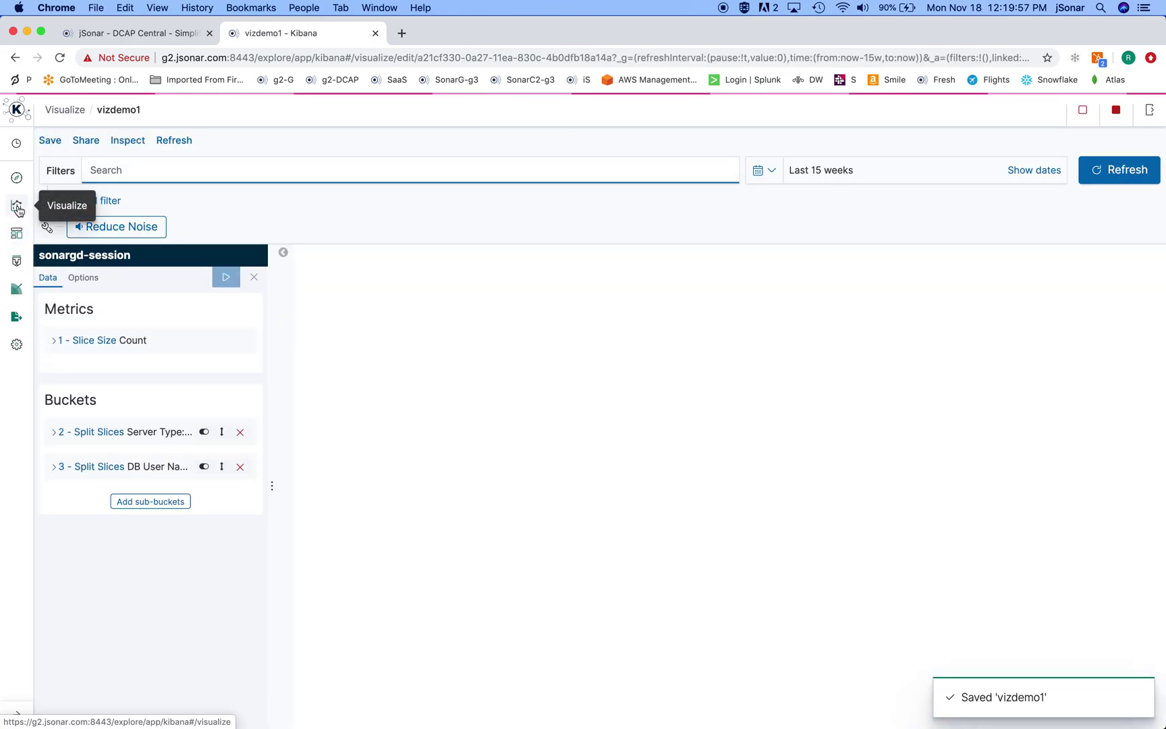
Return to the visualization list and start a new Heat Map visualization.
left_click(17, 210)
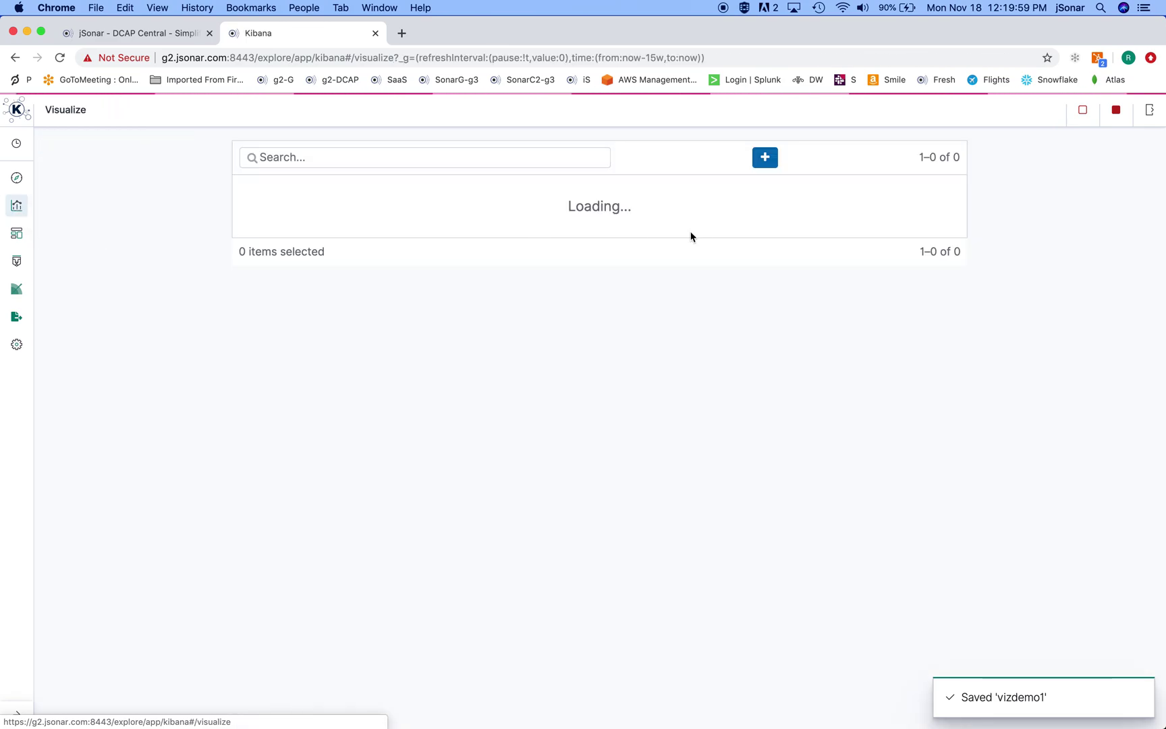
left_click(707, 158)
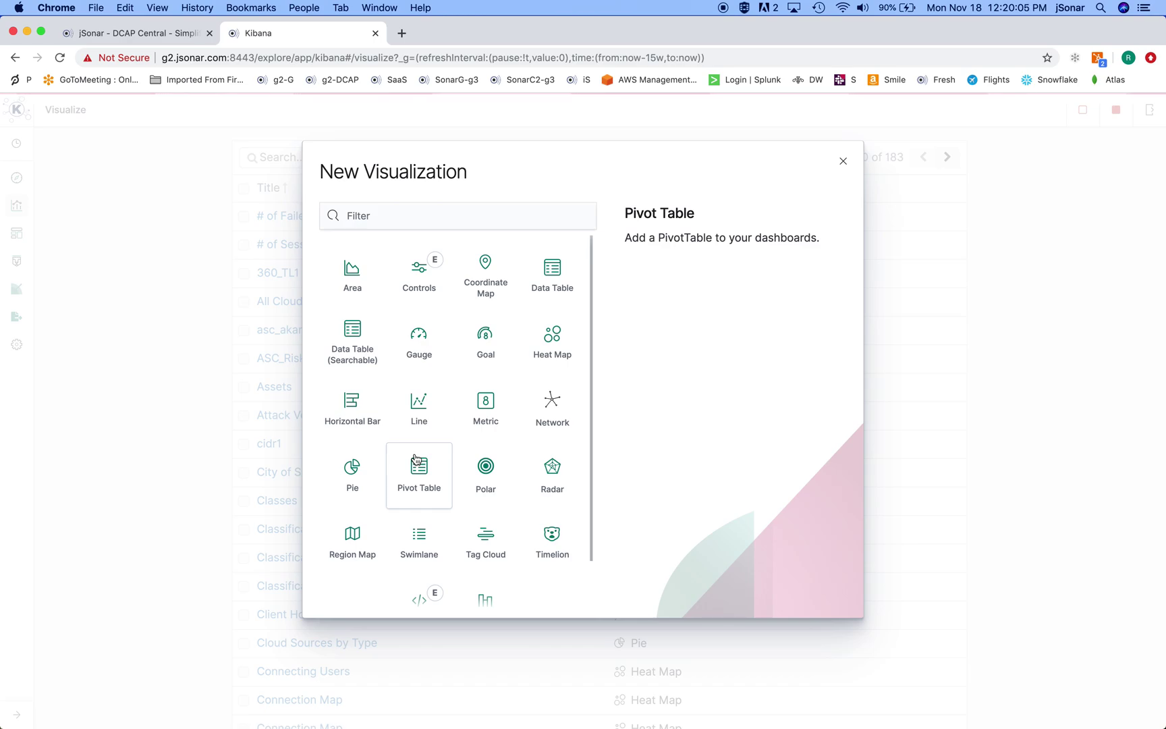
scroll(442, 420, "down", 2)
scroll(442, 420, "up", 2)
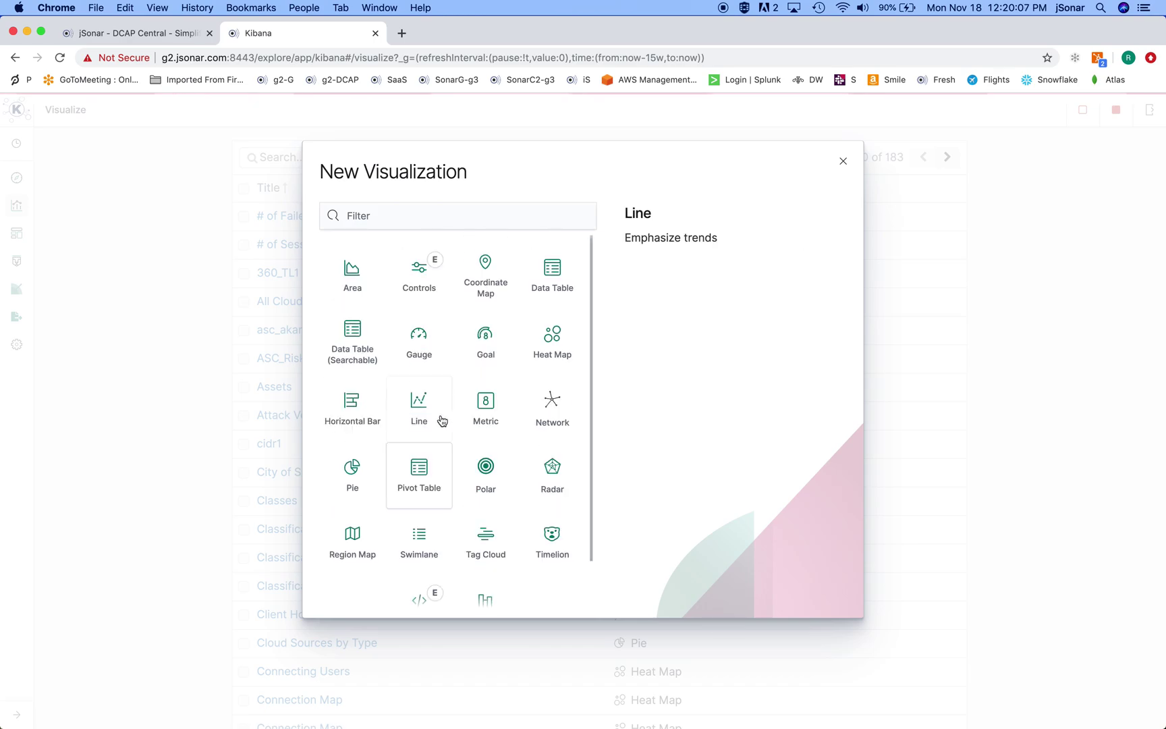
left_click(552, 339)
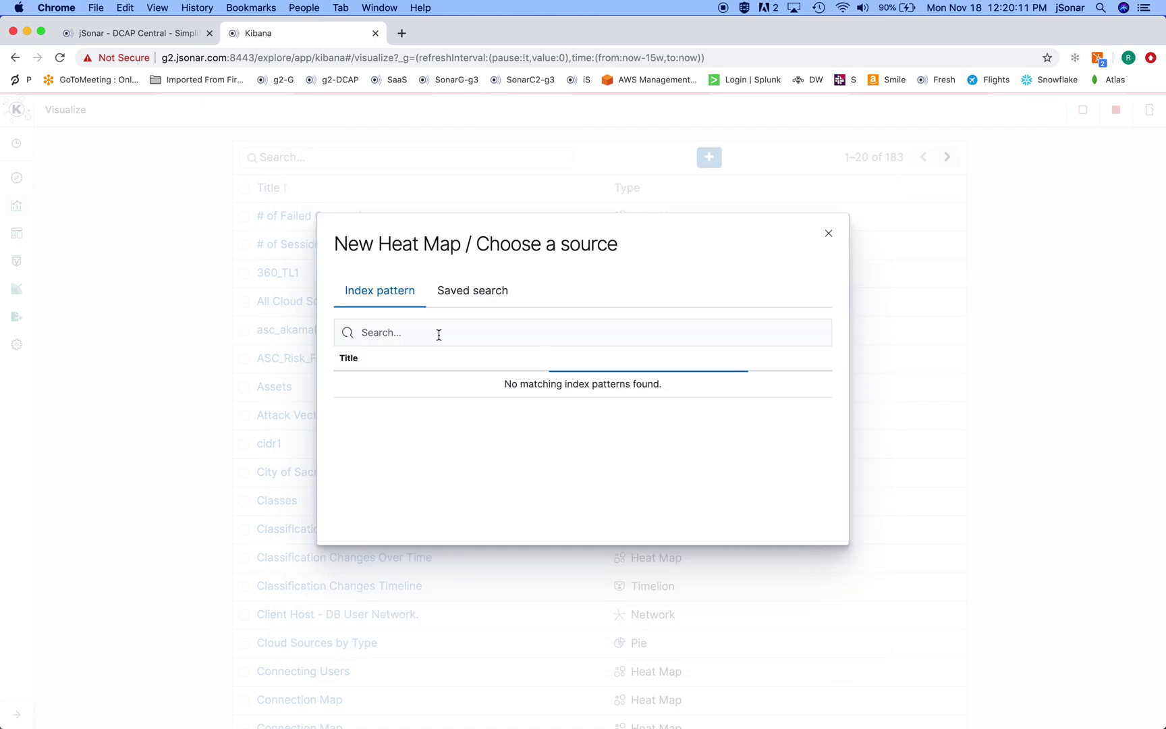
Search the index patterns for "session" and choose sonargd-session as the heat map's source.
left_click(413, 305)
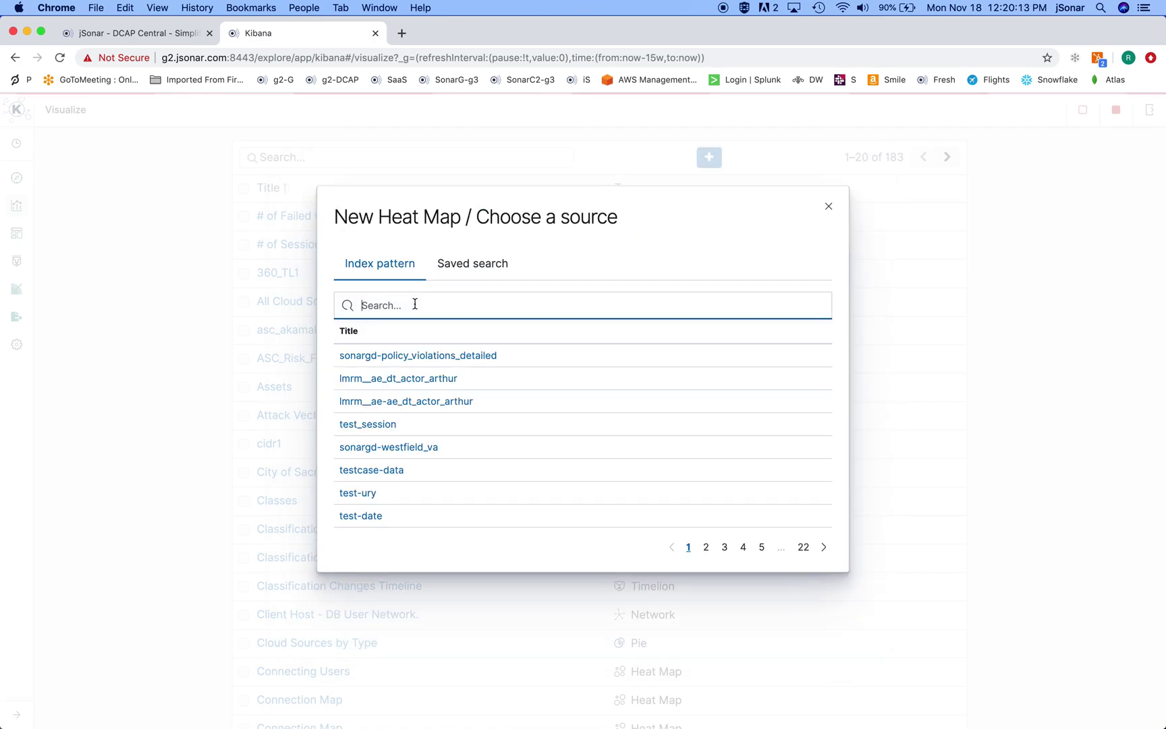
type("session")
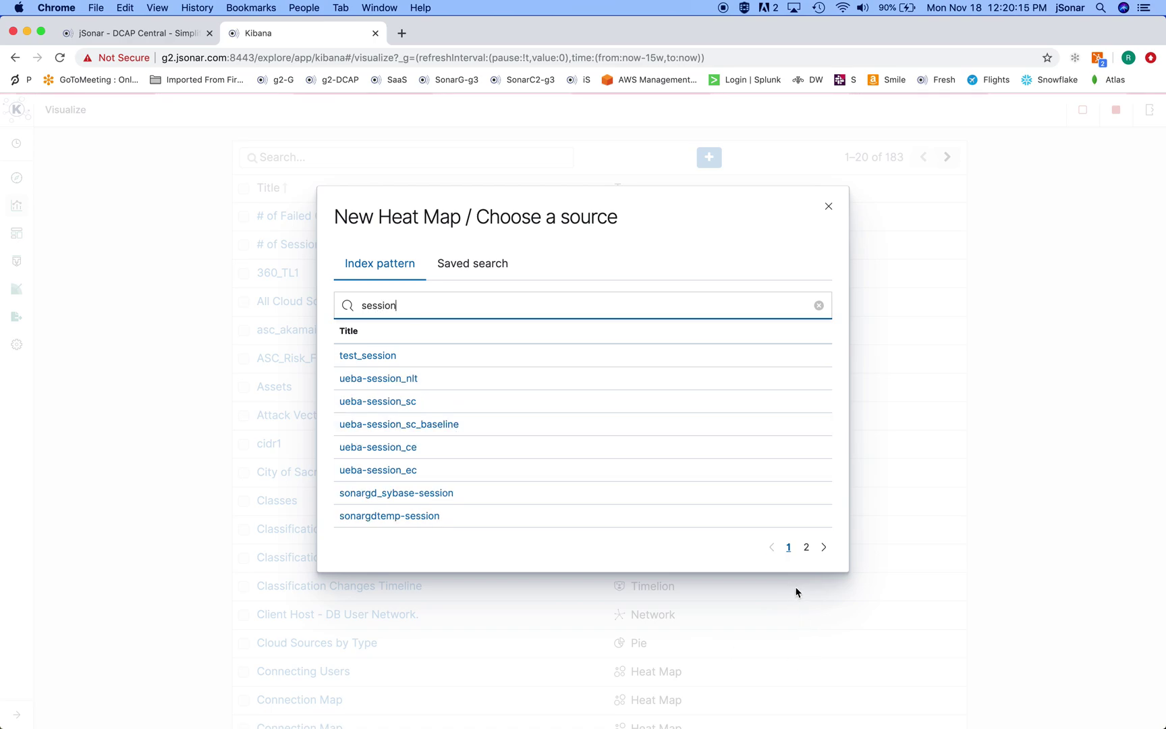
left_click(806, 546)
left_click(403, 388)
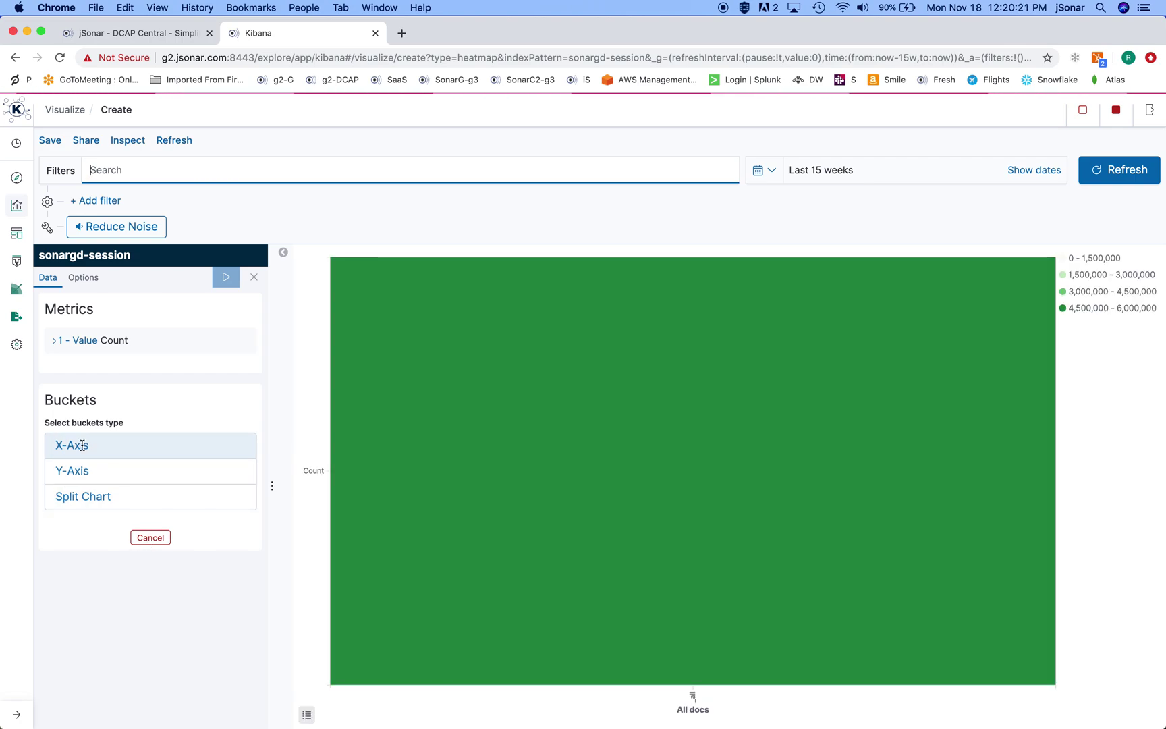
Add an X-Axis bucket with a Date Histogram aggregation on the Session Start field and collapse its settings.
left_click(82, 446)
left_click(110, 478)
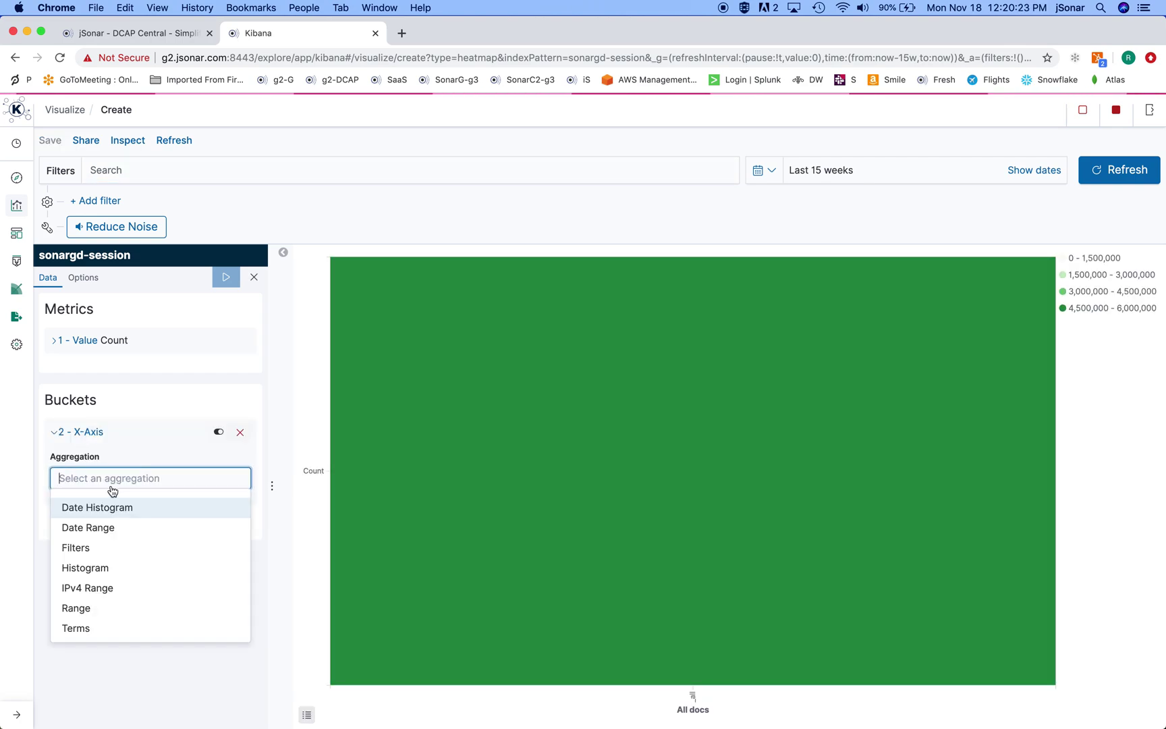
left_click(122, 515)
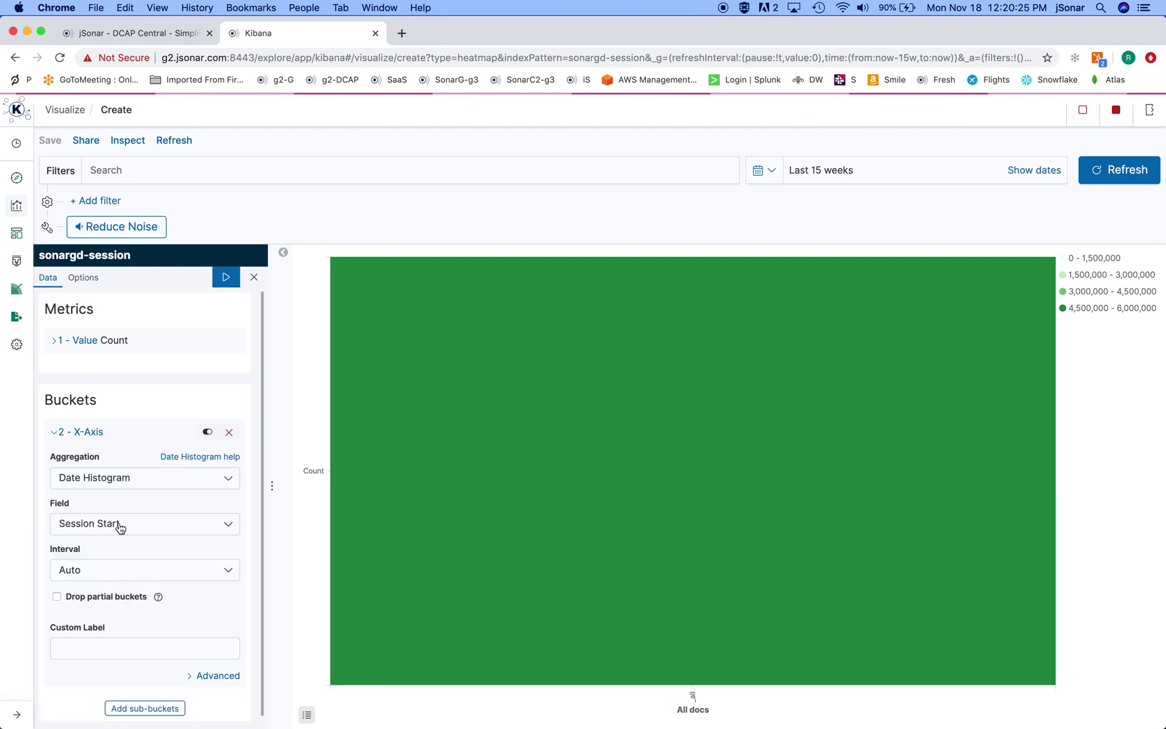
left_click(55, 435)
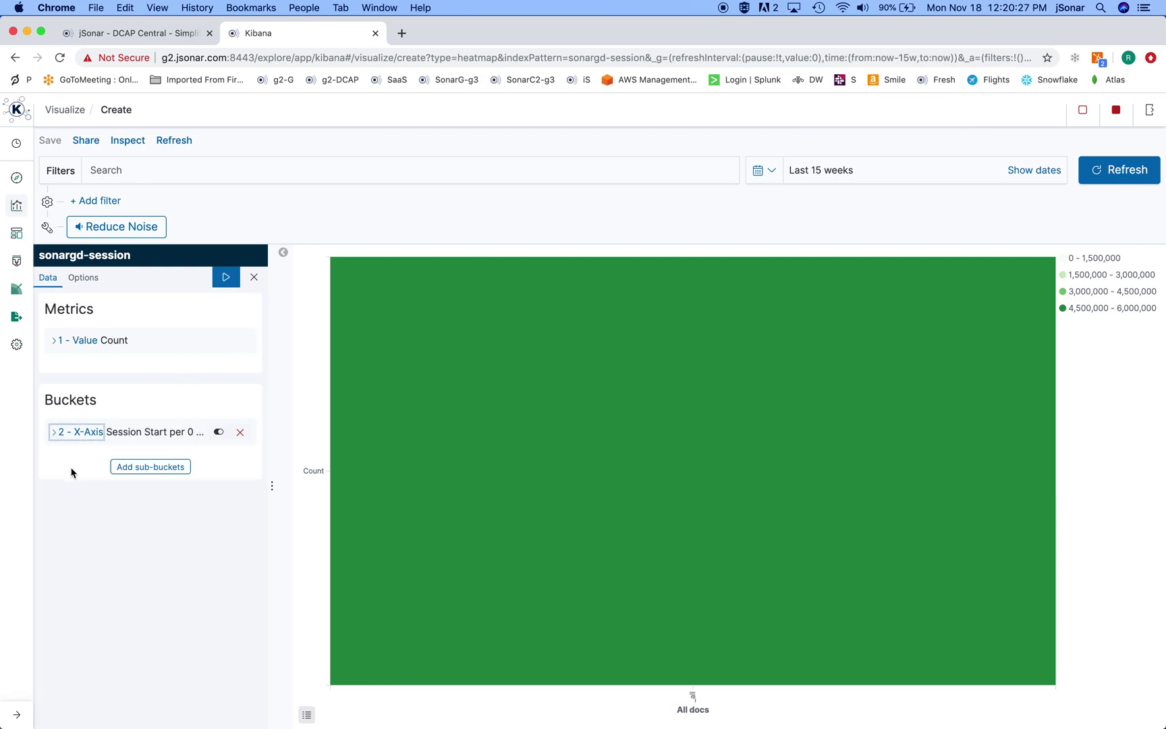
Add a Y-Axis bucket with a Terms sub-aggregation on Server Type, apply it, and inspect the darkest MongoDB Atlas cells.
left_click(162, 467)
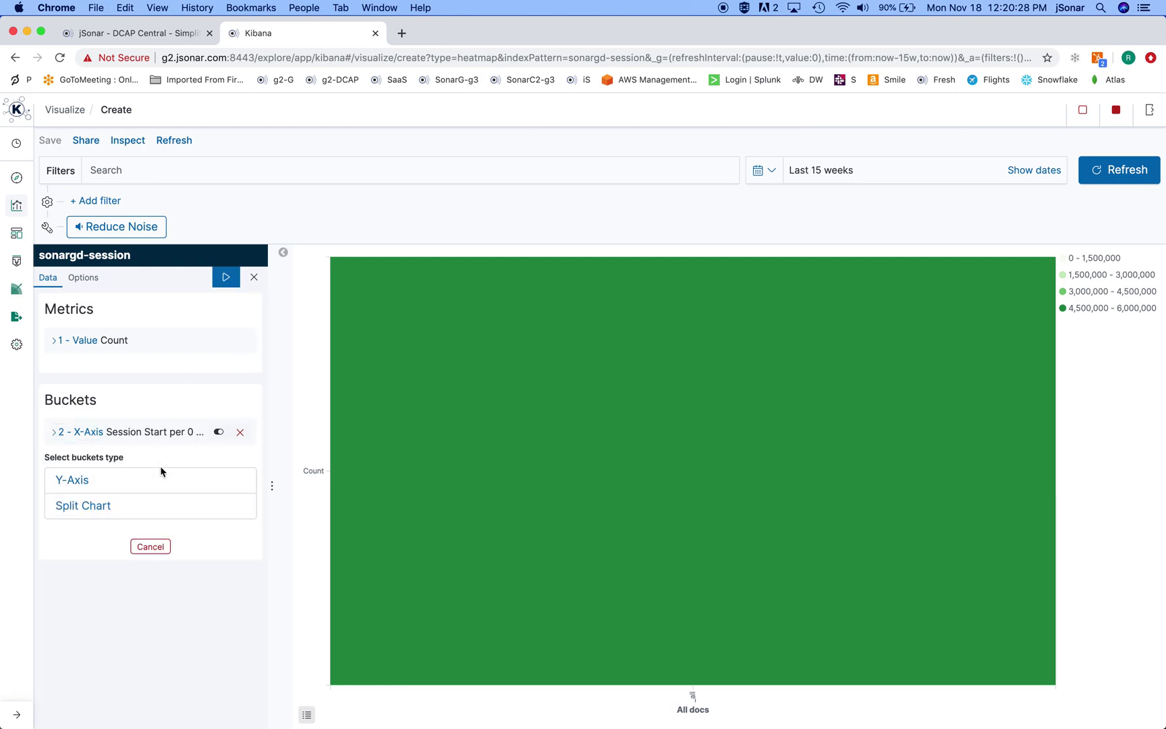
left_click(71, 479)
left_click(108, 513)
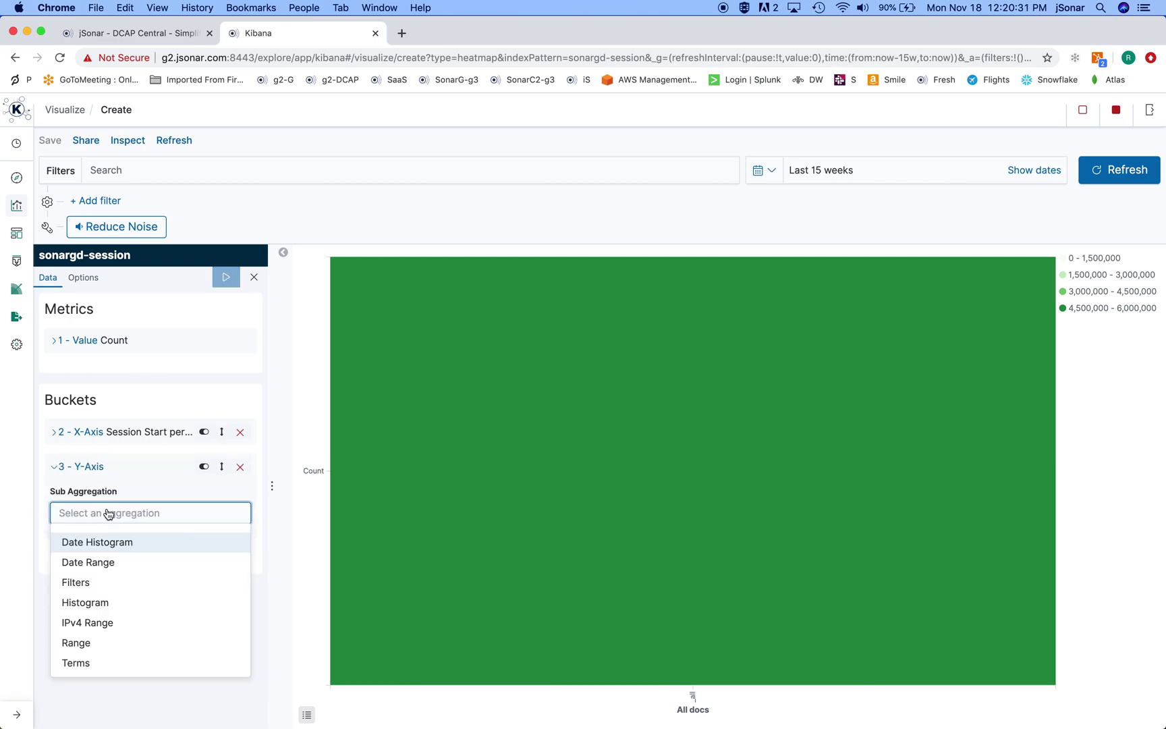
type("term")
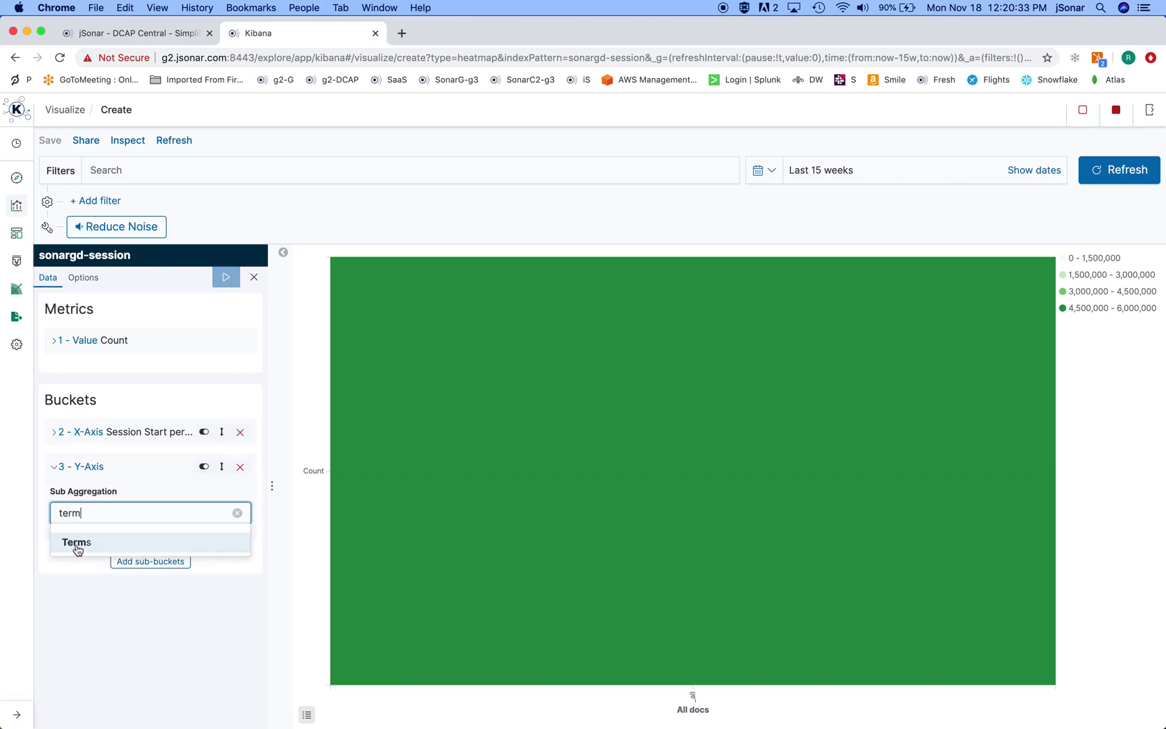
left_click(77, 546)
left_click(112, 565)
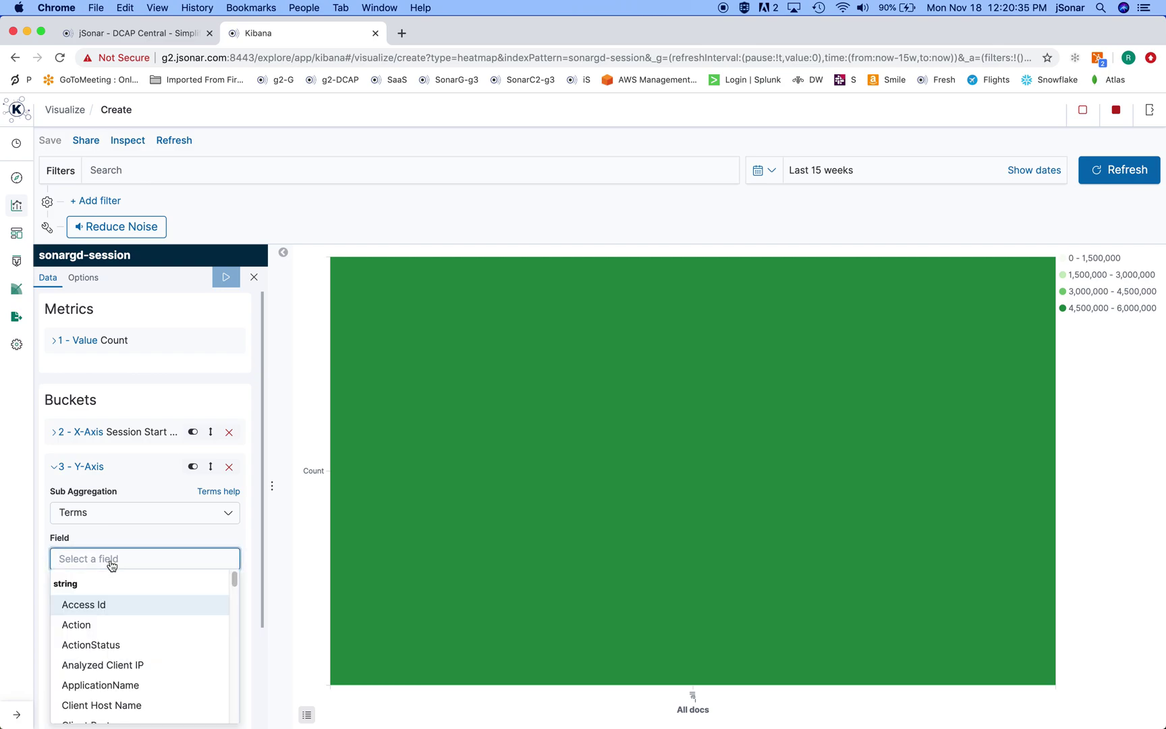
type("serv")
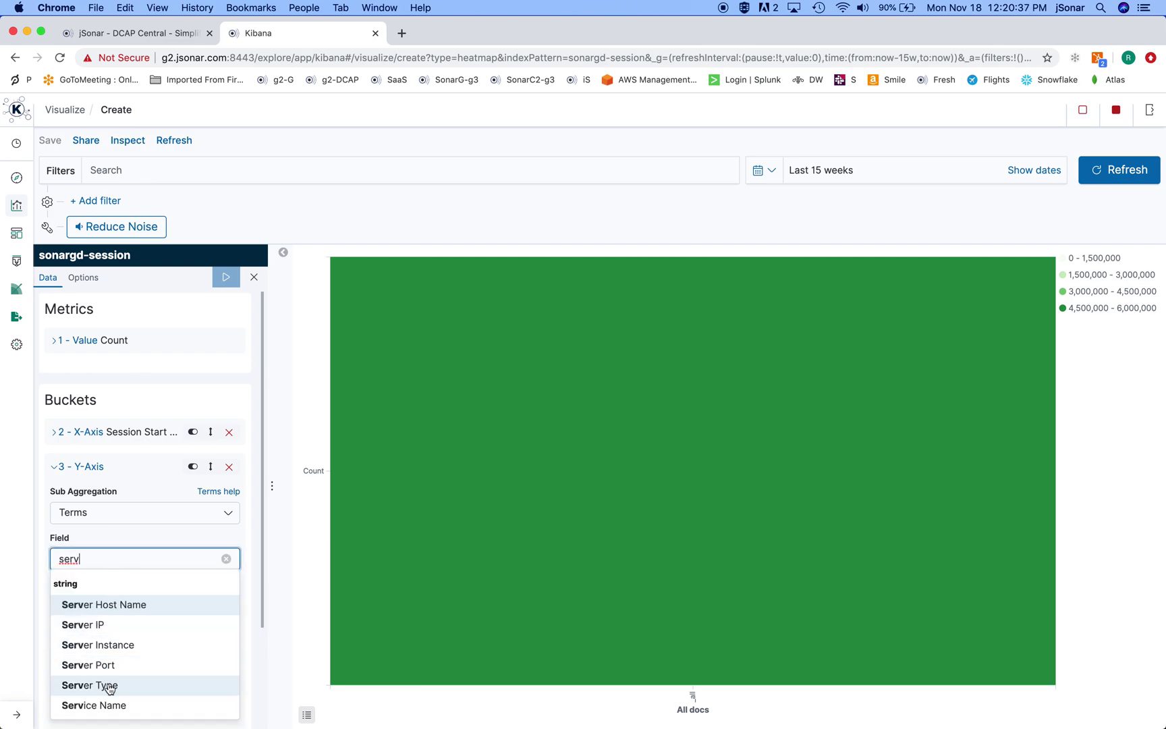
left_click(115, 685)
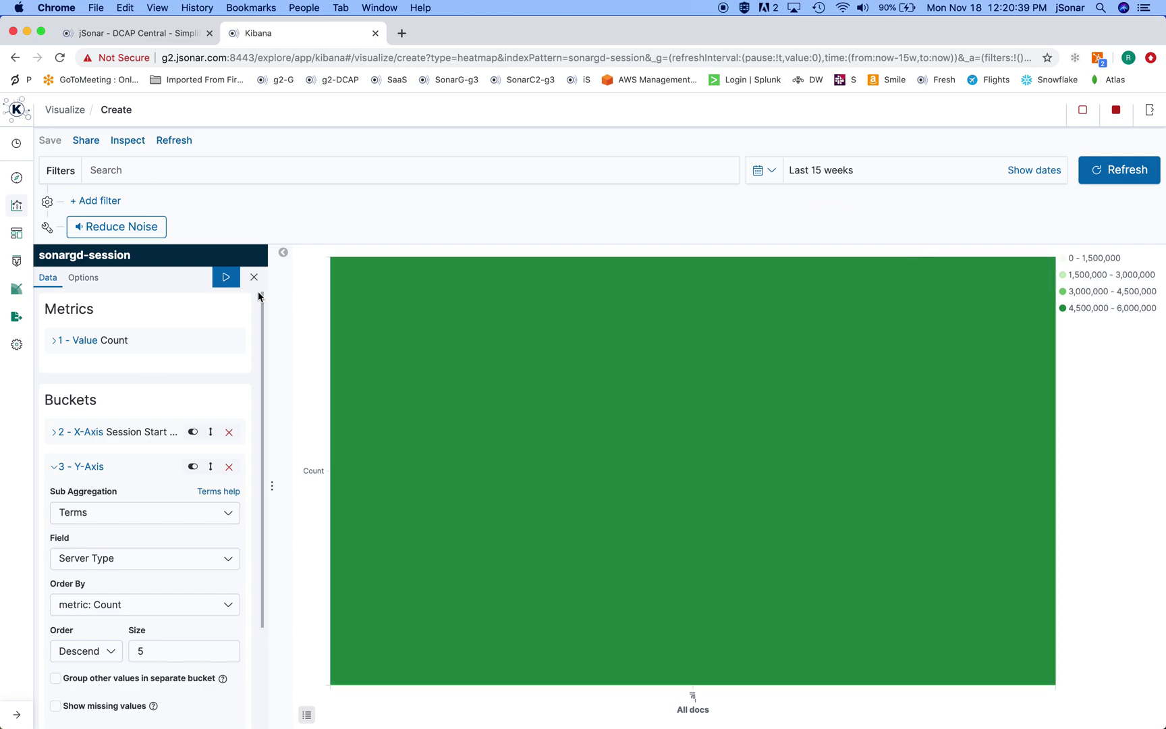
left_click(225, 278)
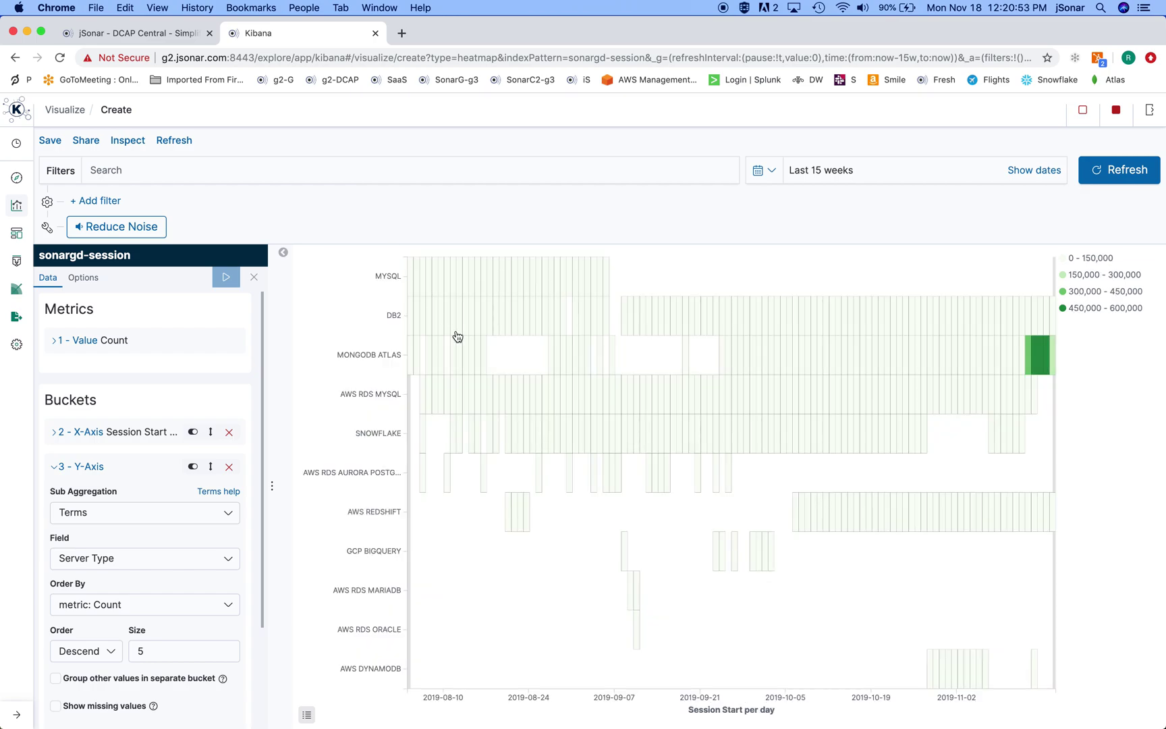
mouse_move(1037, 364)
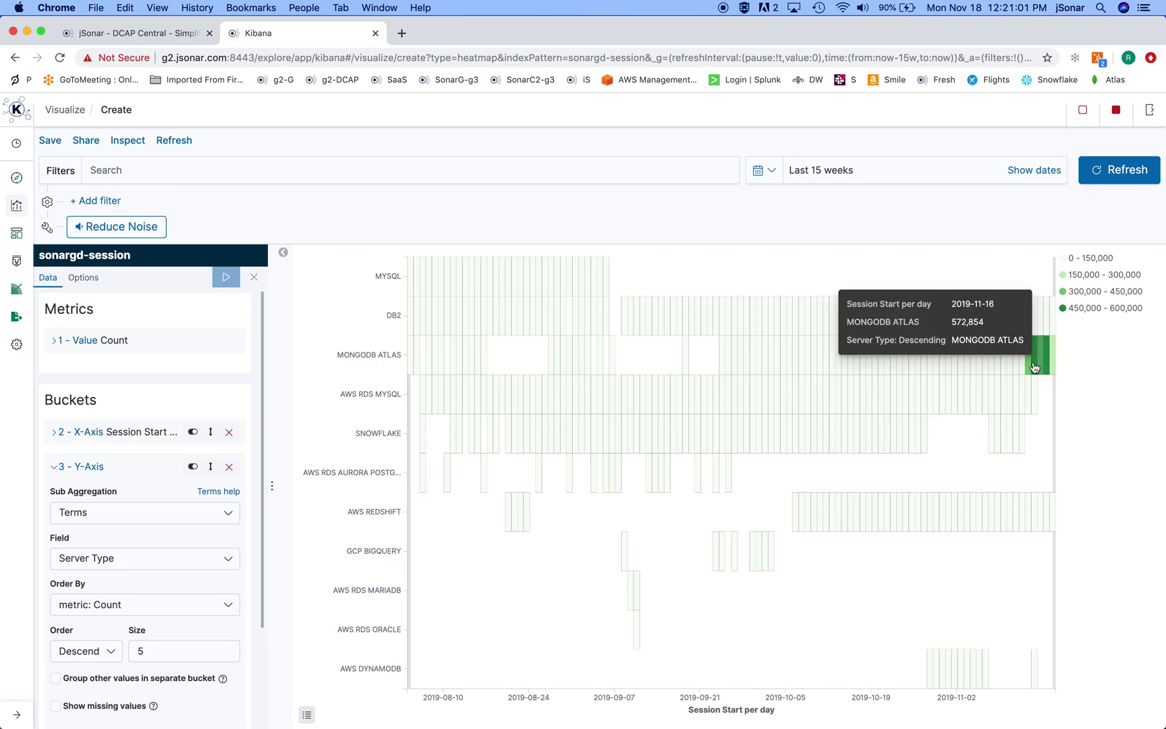
Set the heat map's color schema to Green to Red and apply the change.
left_click(83, 277)
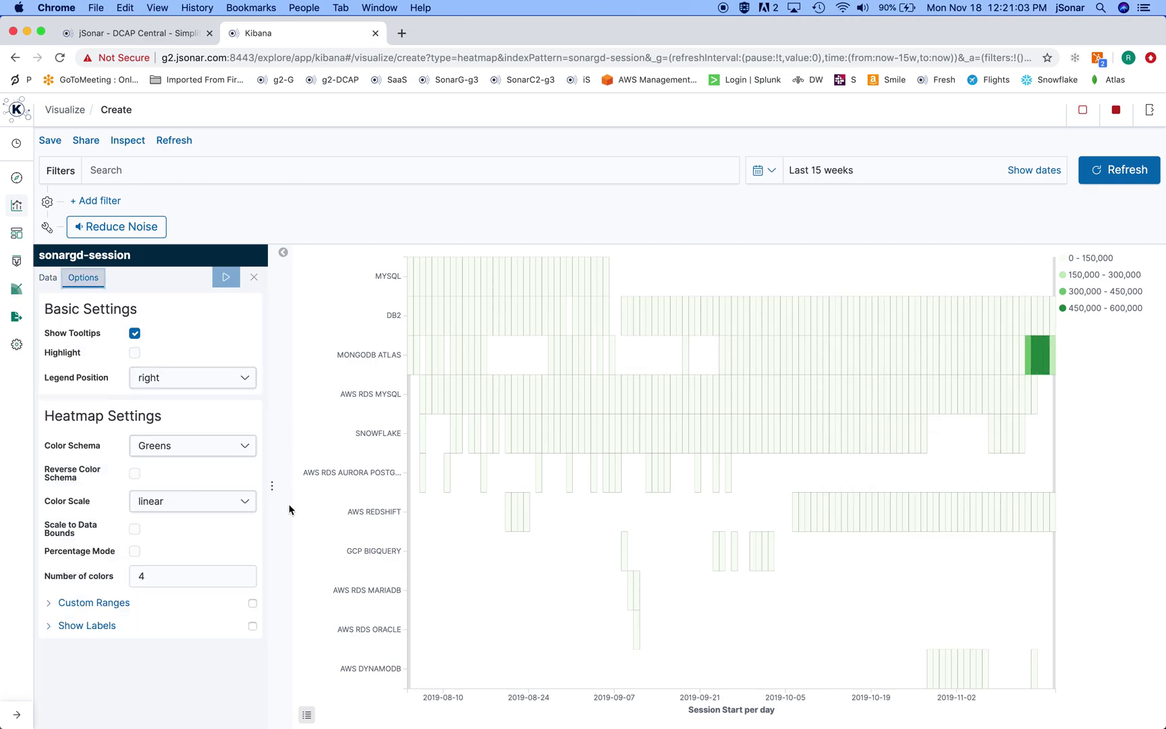
left_click(183, 447)
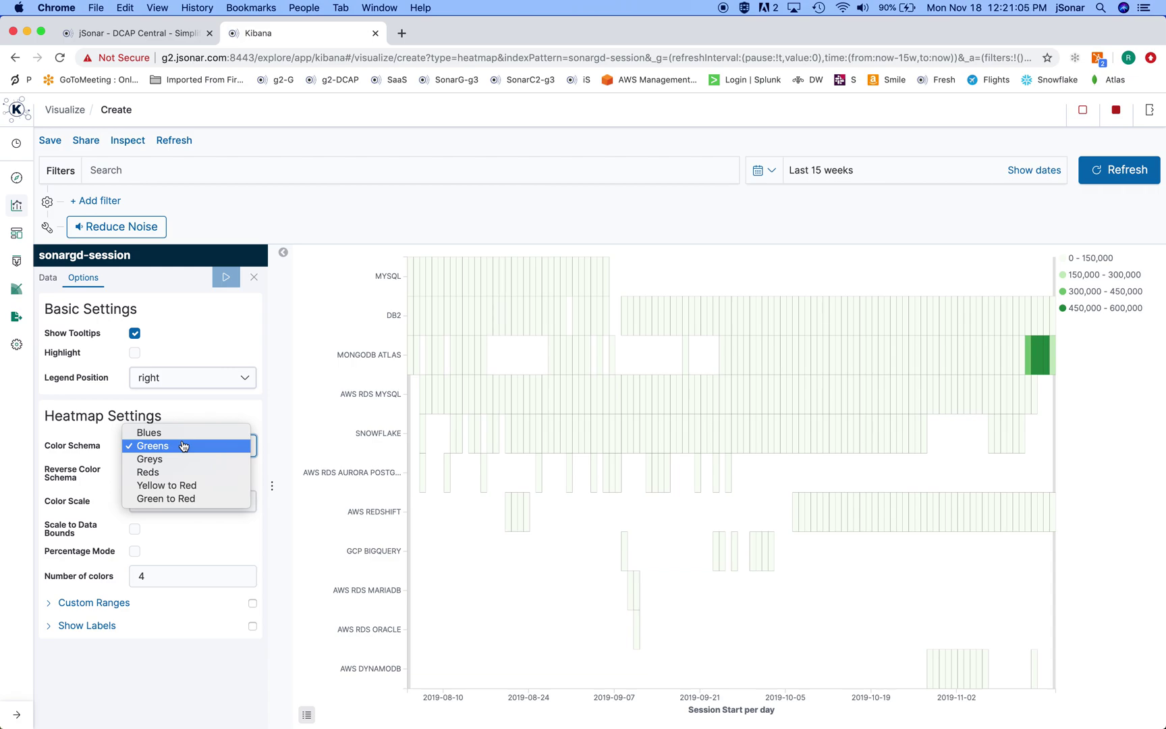
left_click(191, 499)
left_click(237, 284)
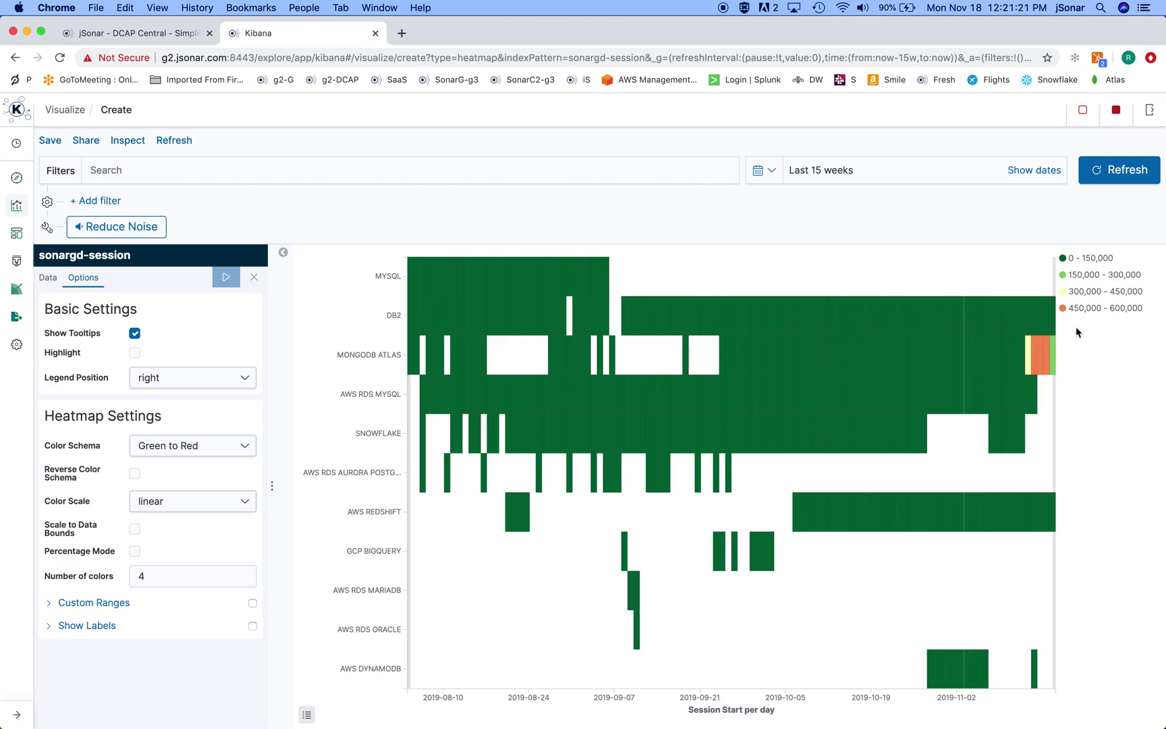
Save the heat map visualization with the title viztest2.
left_click(50, 139)
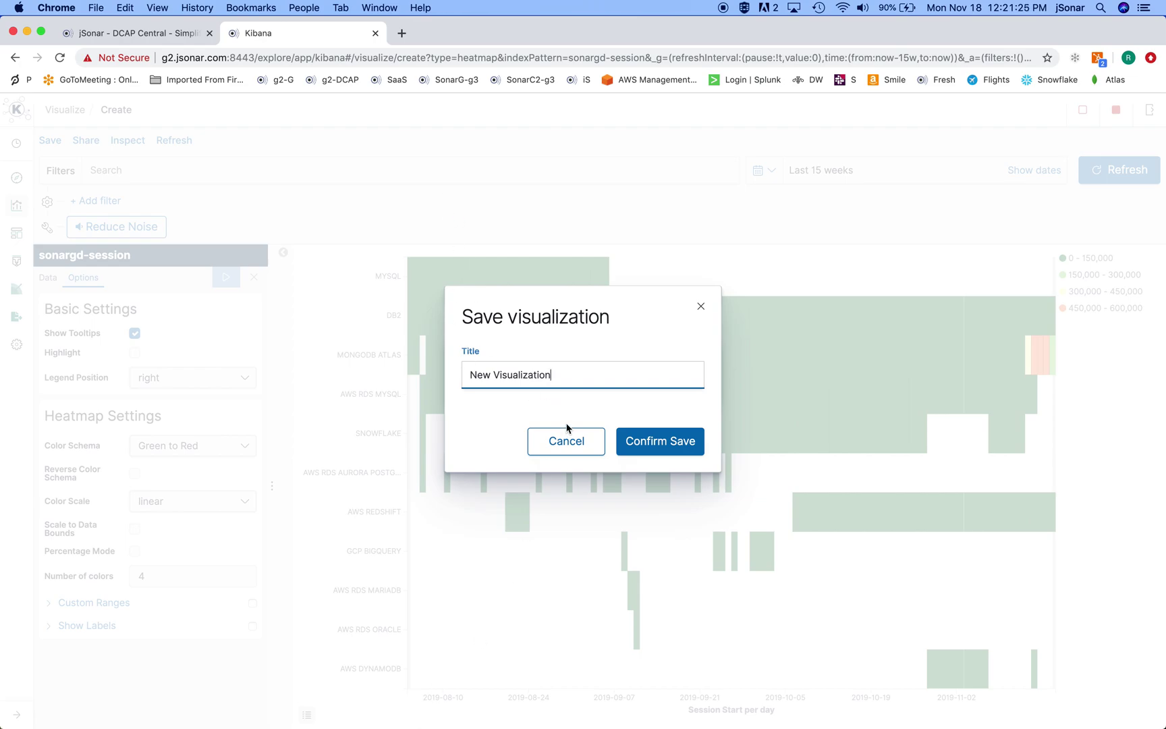
triple_click(541, 374)
type("viztest2")
left_click(653, 442)
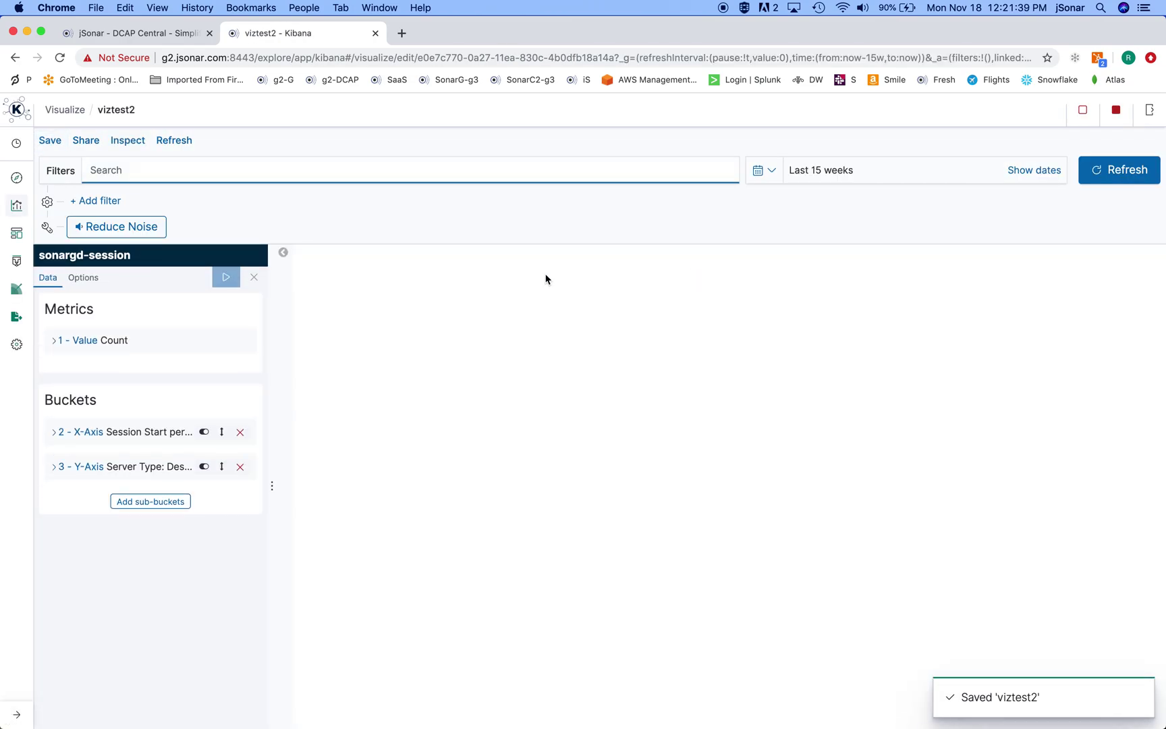
Go to the saved dashboards and create a new empty dashboard.
left_click(18, 234)
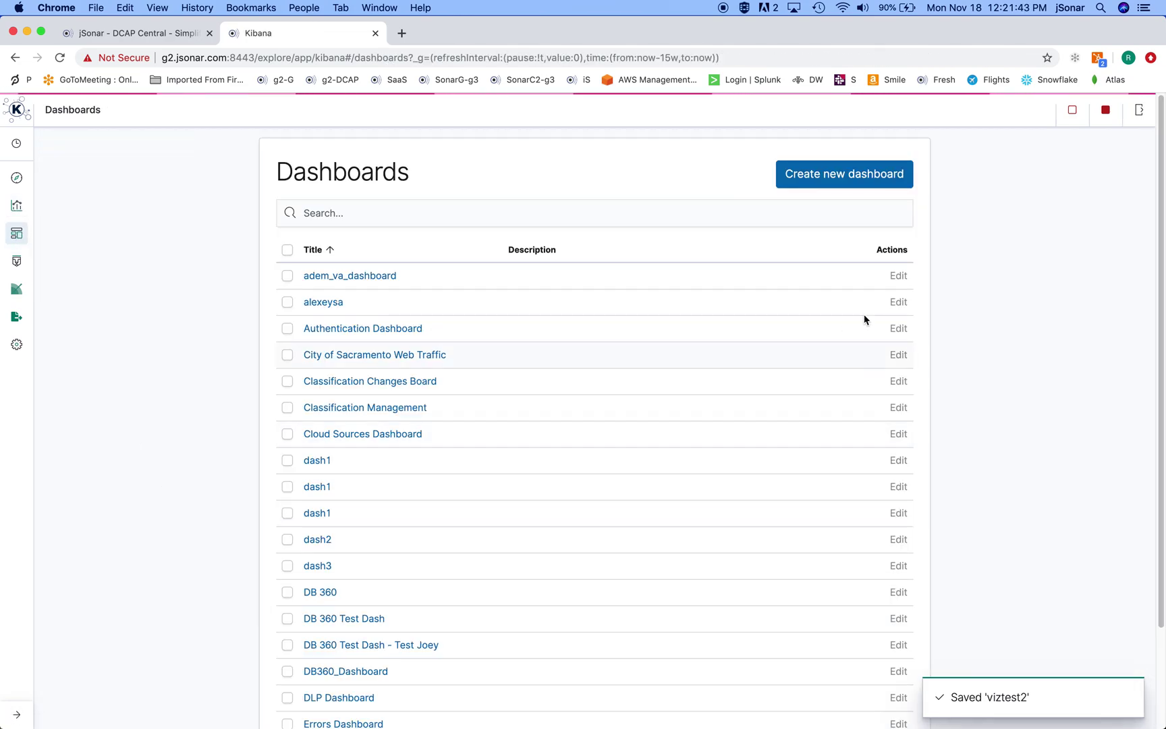
left_click(871, 175)
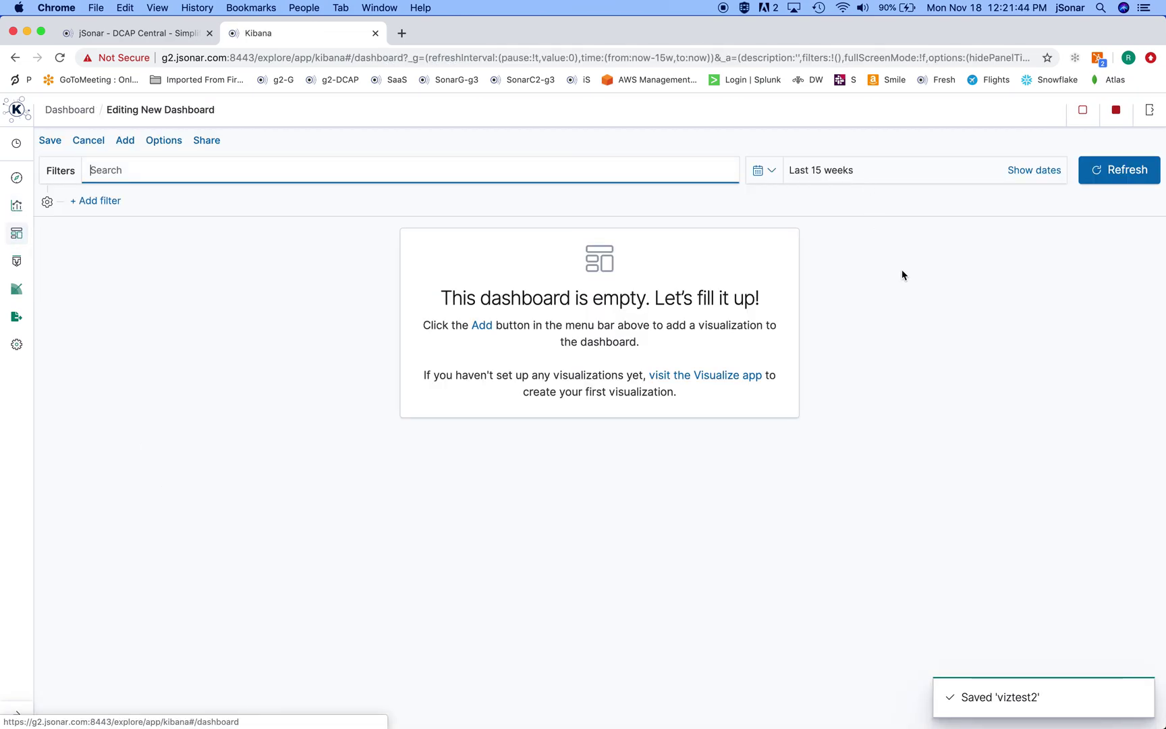
Search the addable visualizations for viz and add vizdemo1 and viztest2 to the new dashboard.
left_click(135, 143)
left_click(668, 194)
type("viz")
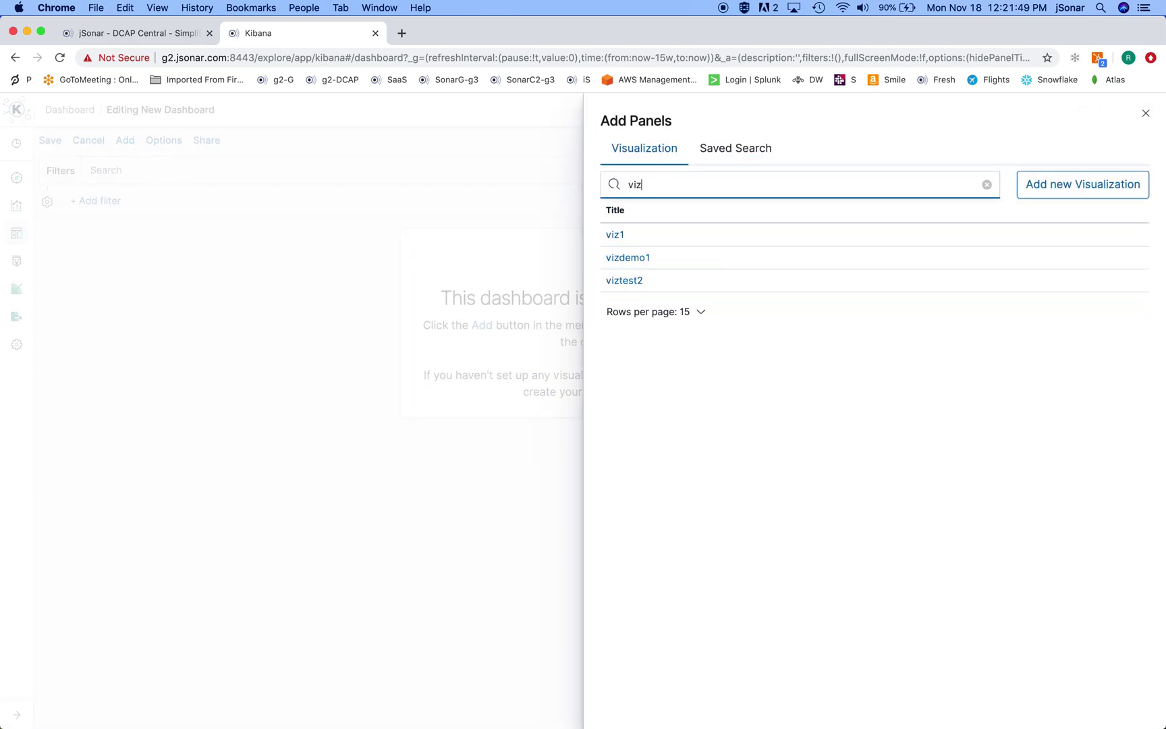
left_click(633, 262)
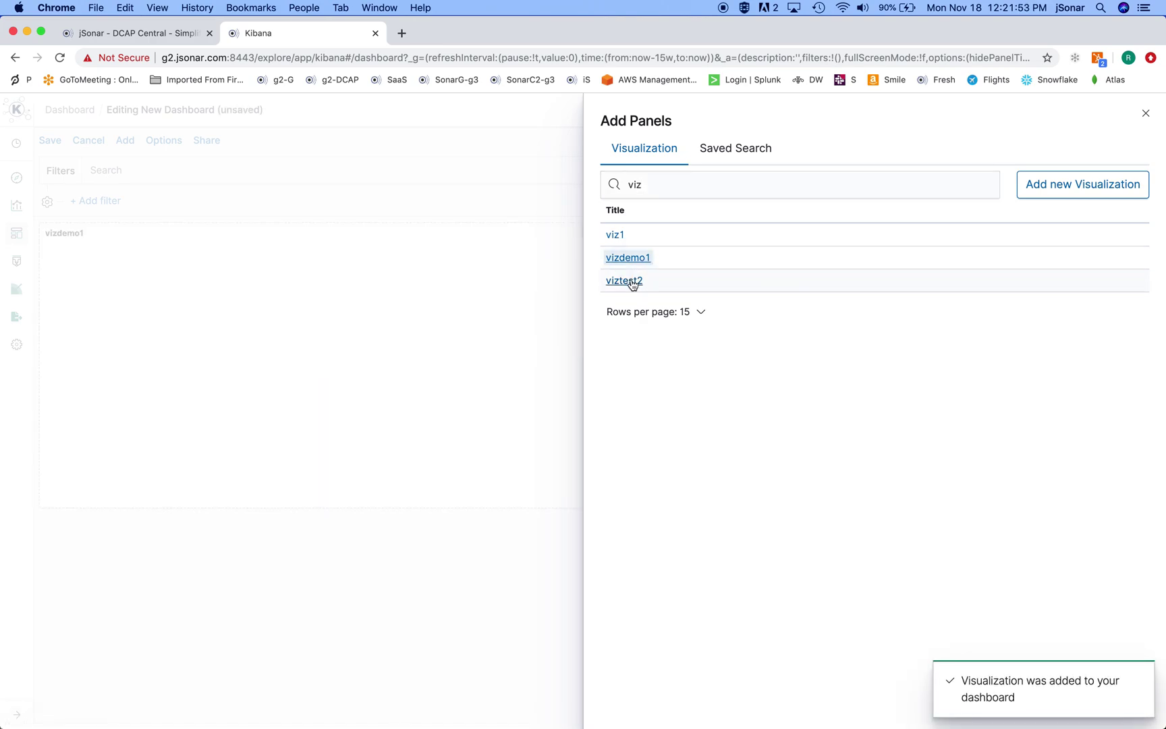
left_click(627, 280)
Add the first test_session saved search to the dashboard and finish adding panels.
left_click(718, 156)
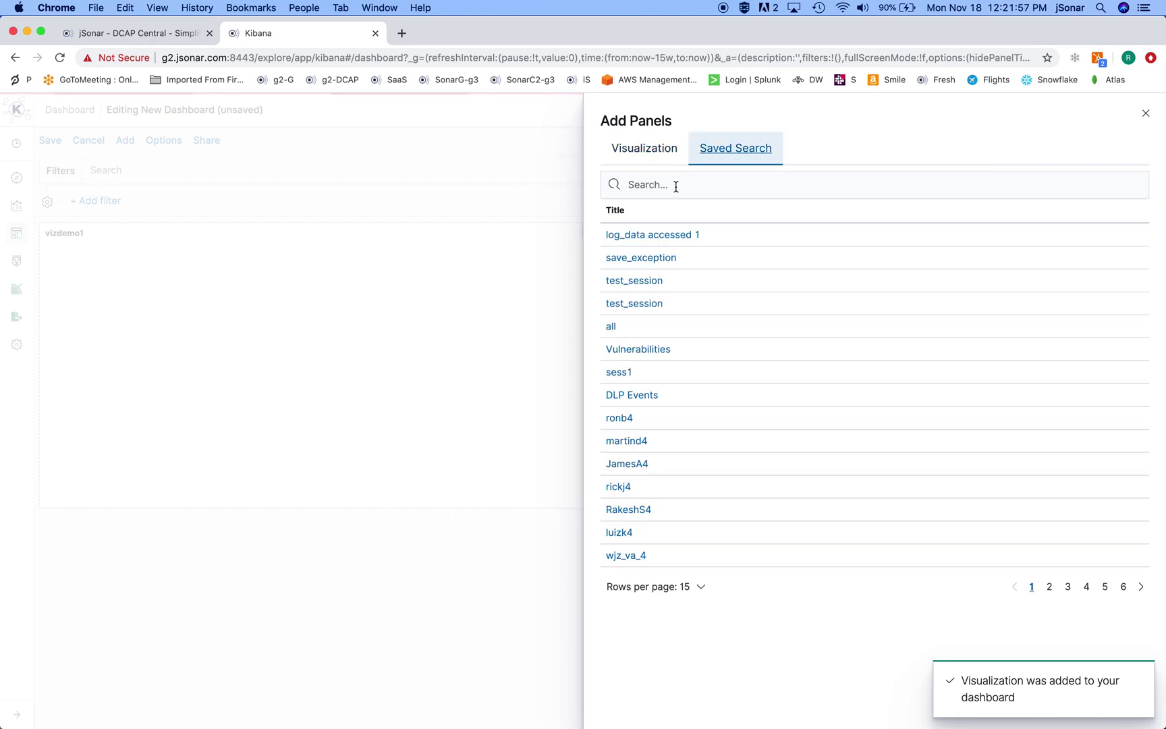
left_click(647, 284)
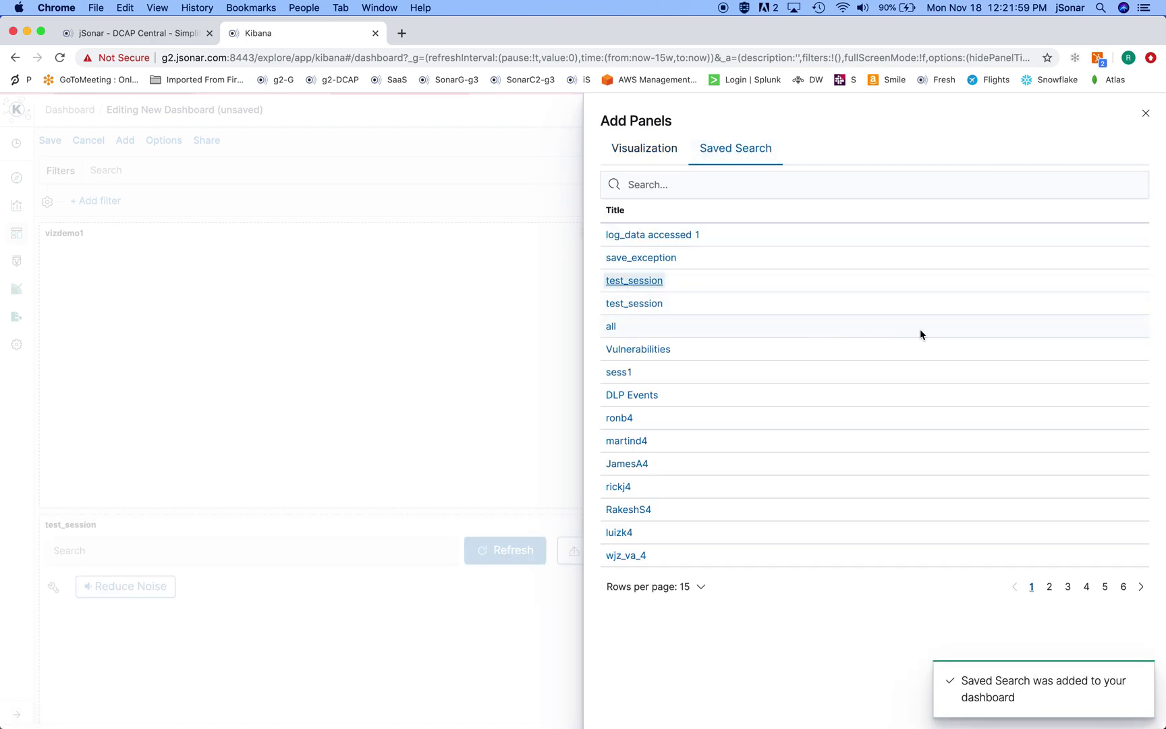
left_click(1146, 112)
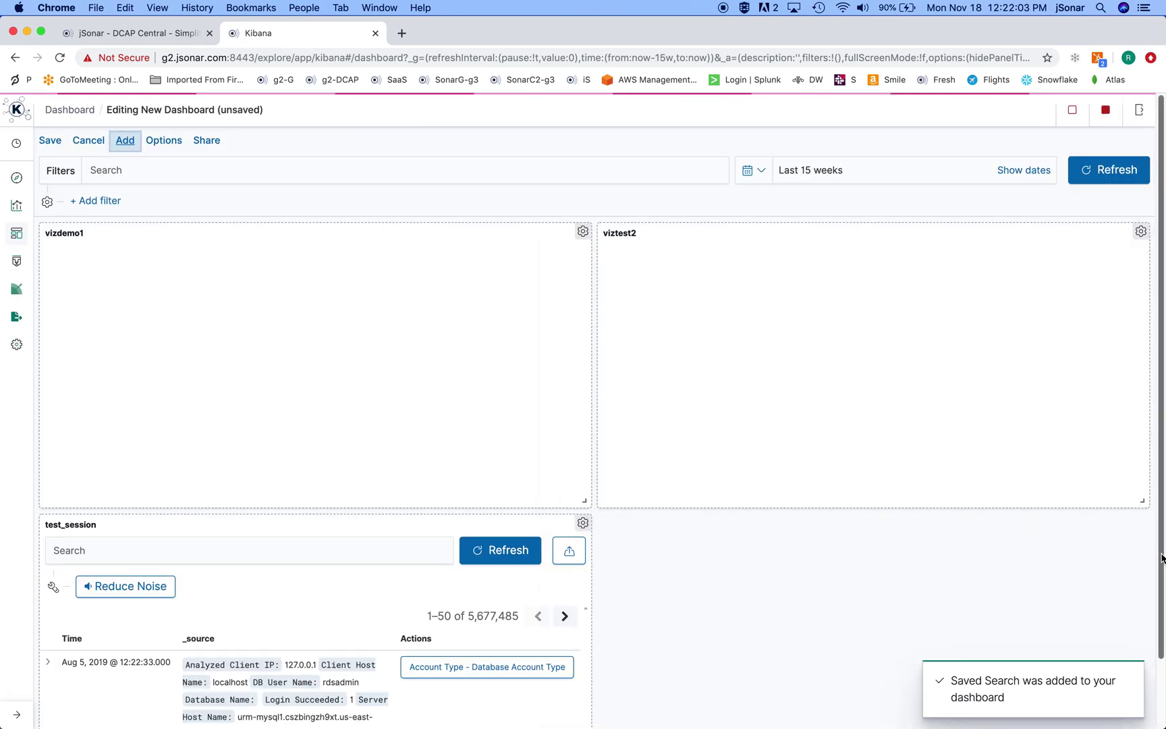
Widen the test_session panel to span the full width of the dashboard beneath both visualizations.
scroll(1057, 564, "down", 2)
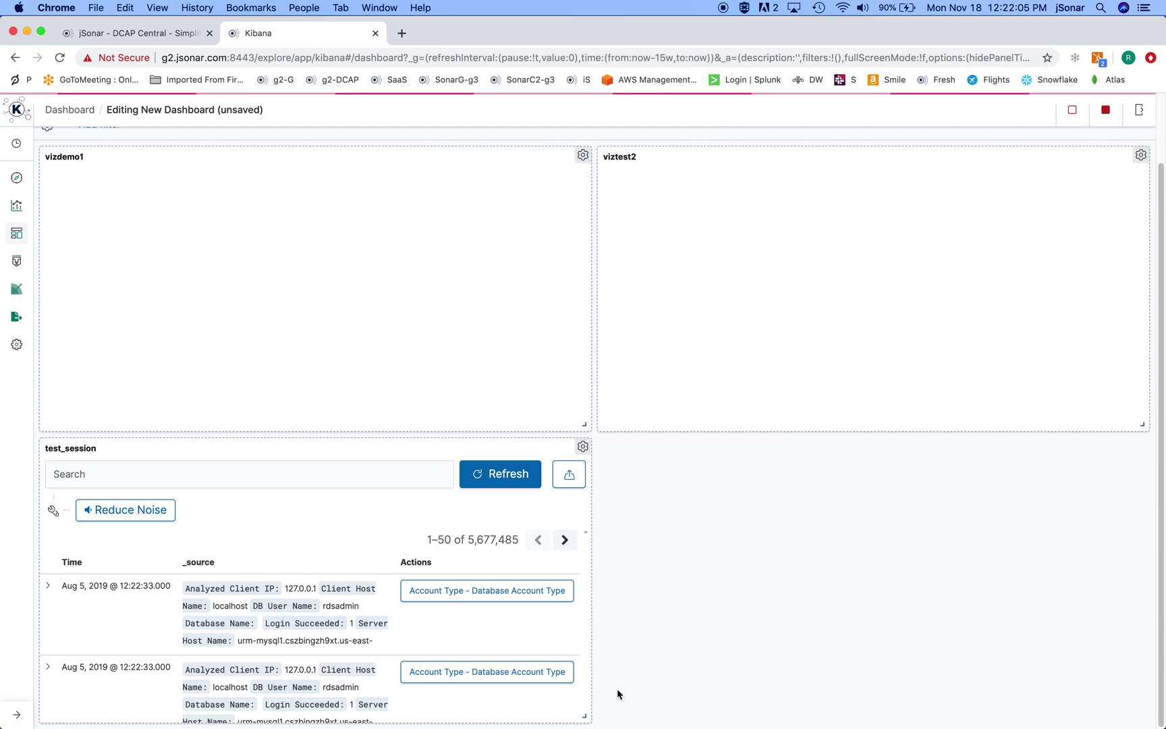
left_click_drag(581, 714, 1120, 722)
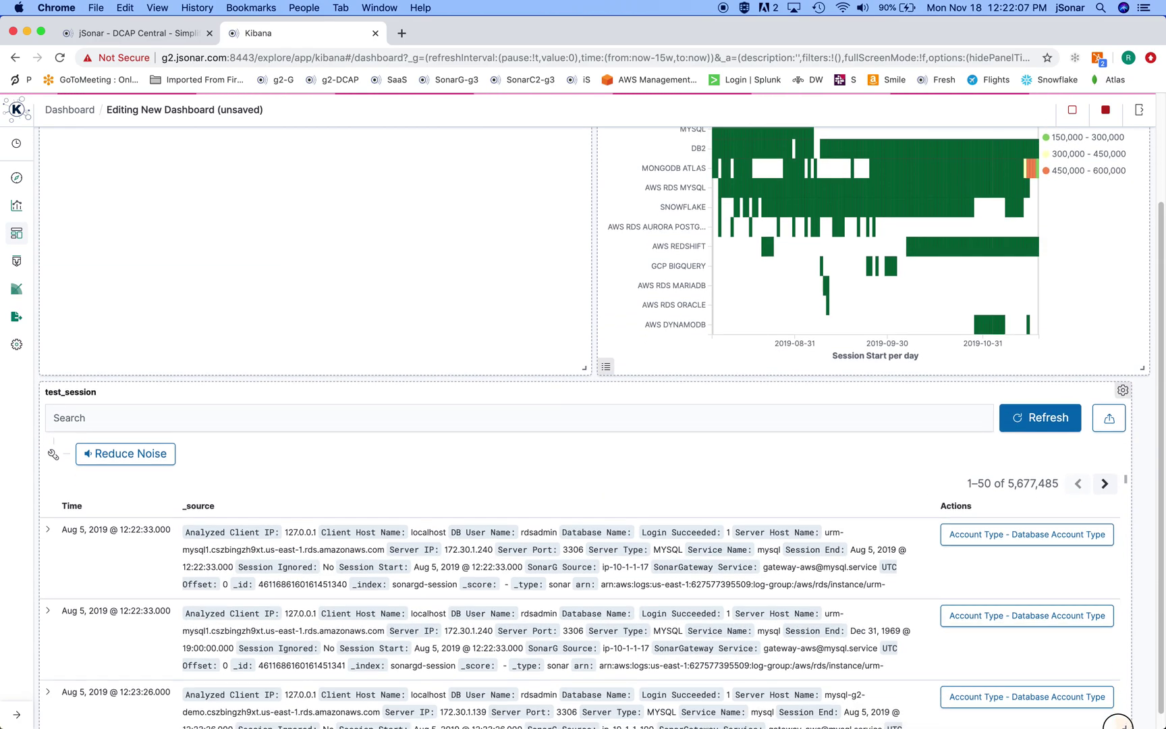
left_click_drag(1118, 723, 1140, 719)
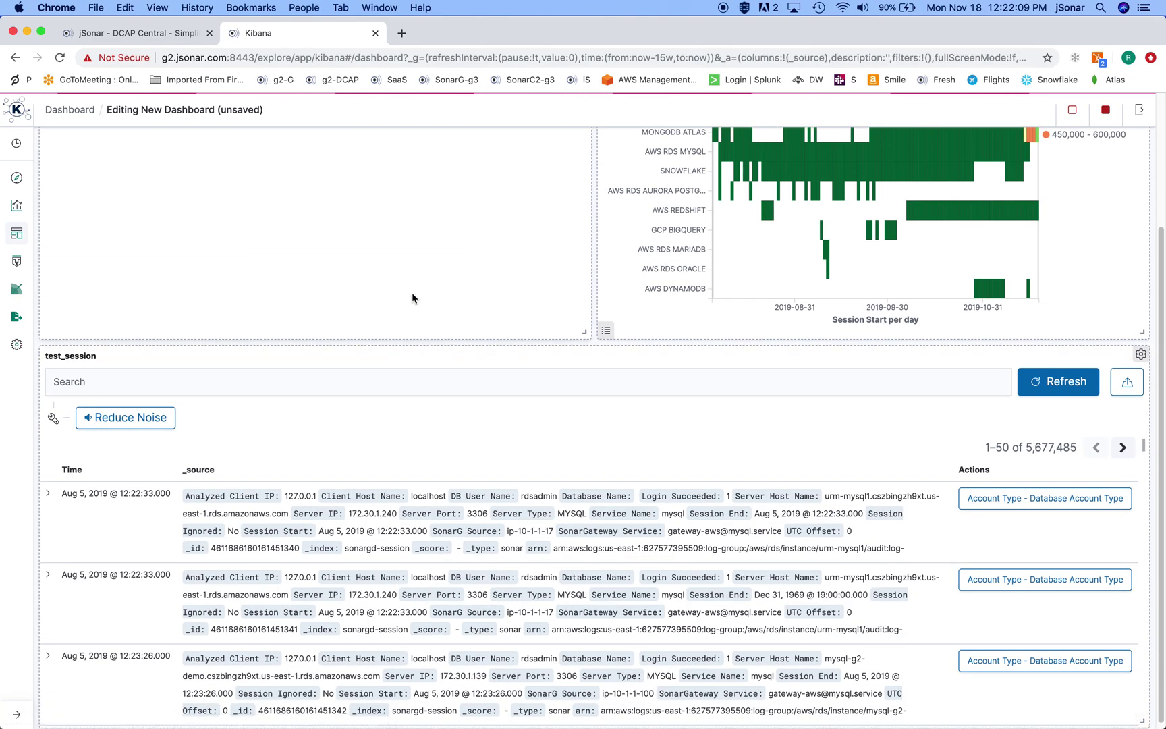
scroll(411, 286, "up", 5)
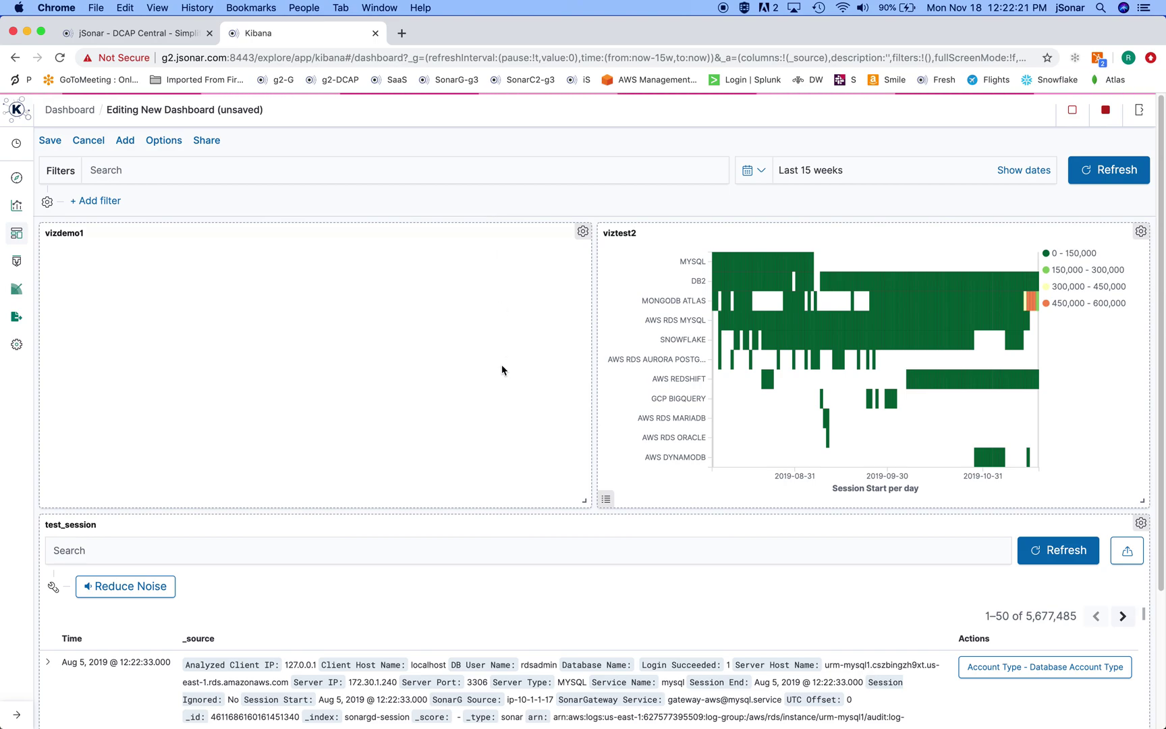
Expand the first record in the test_session panel and examine its details as JSON.
scroll(16, 557, "down", 1)
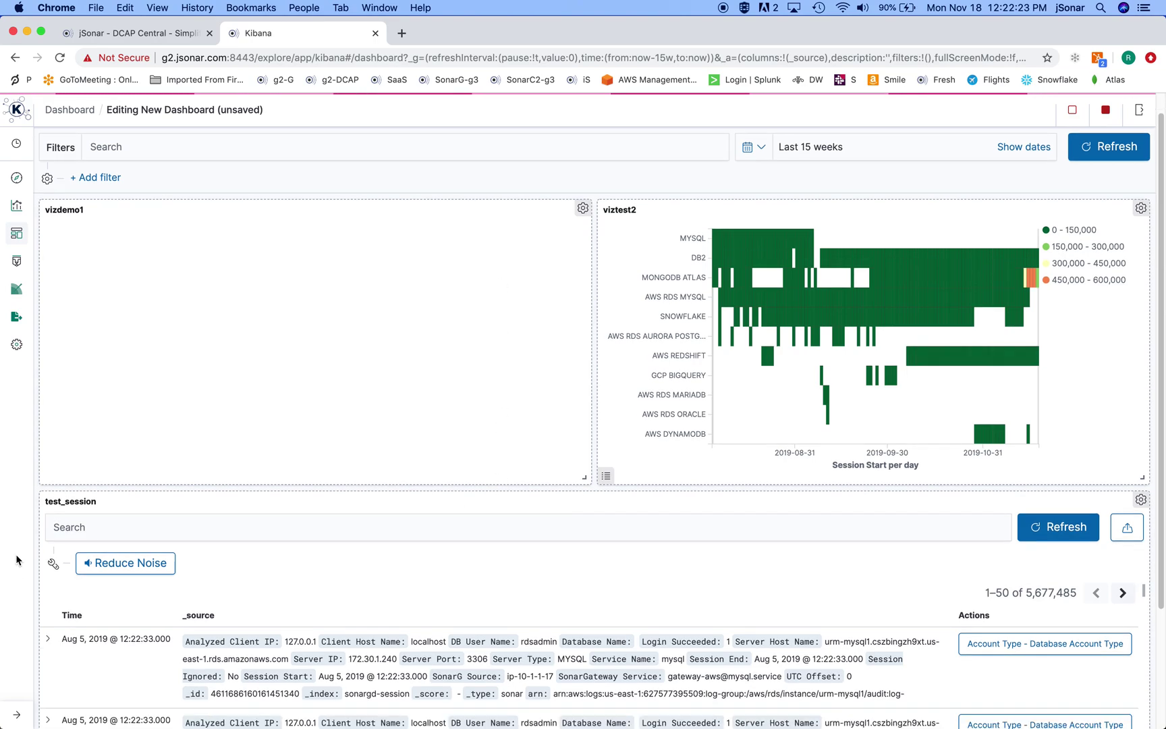
scroll(16, 557, "down", 5)
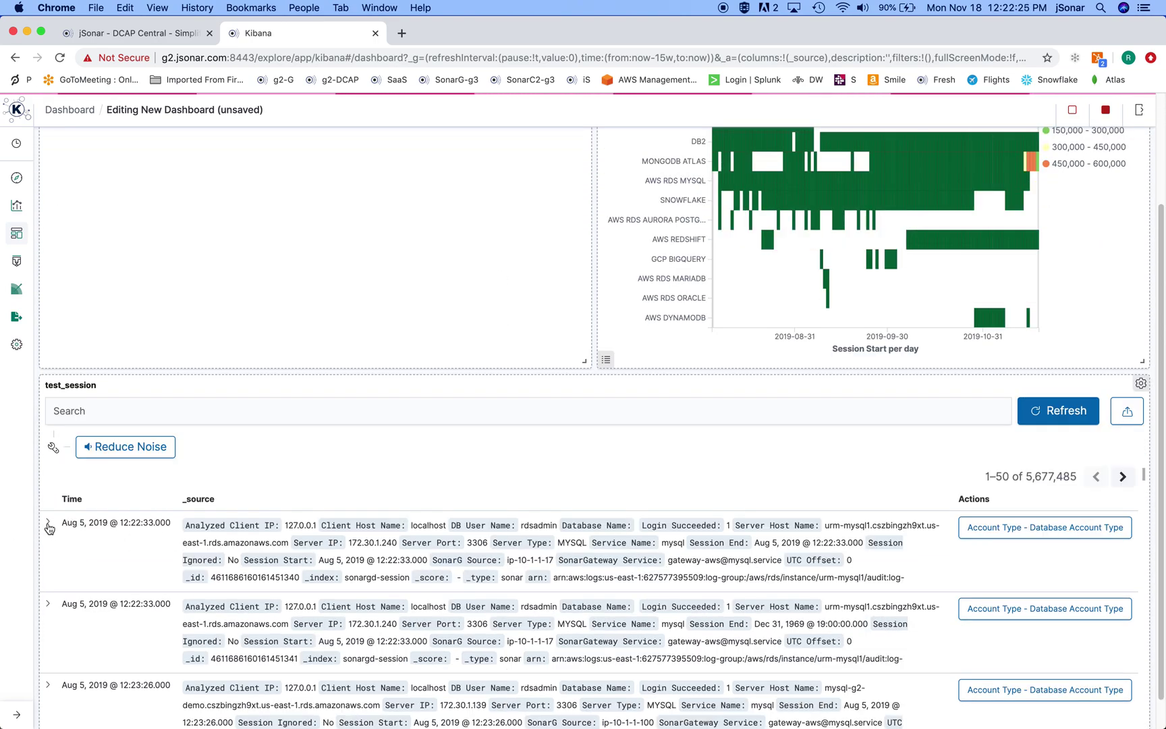
left_click(49, 527)
left_click(111, 644)
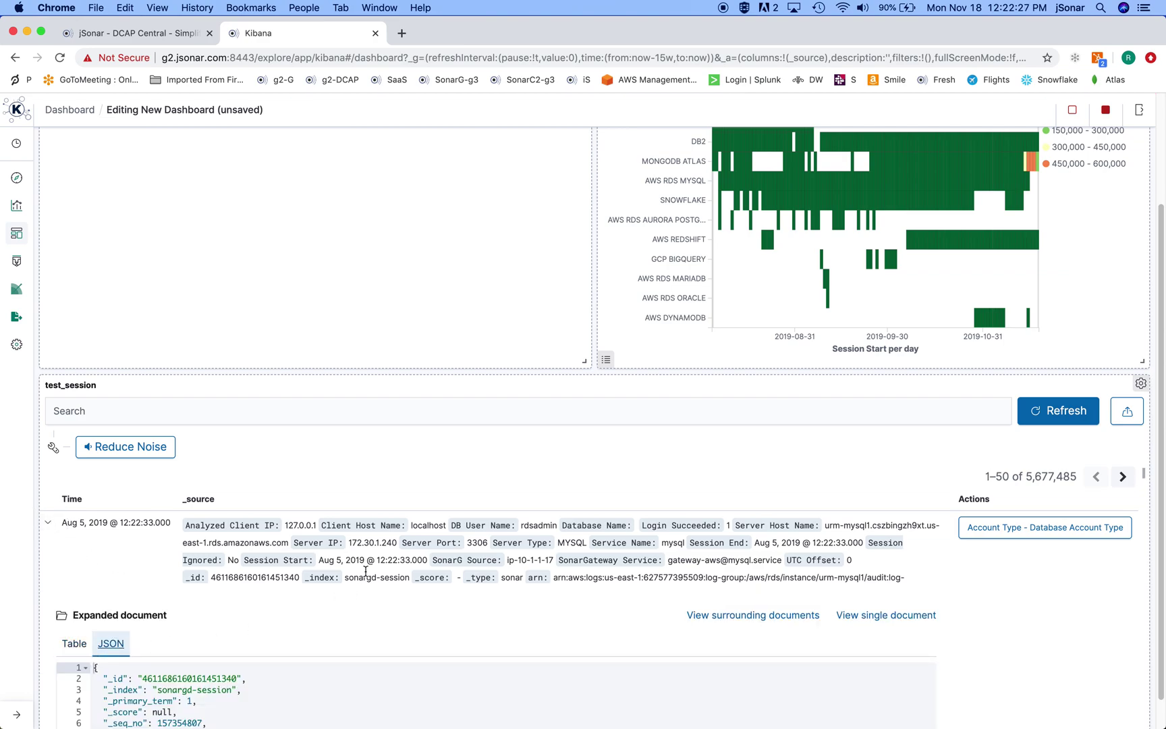
scroll(367, 547, "down", 8)
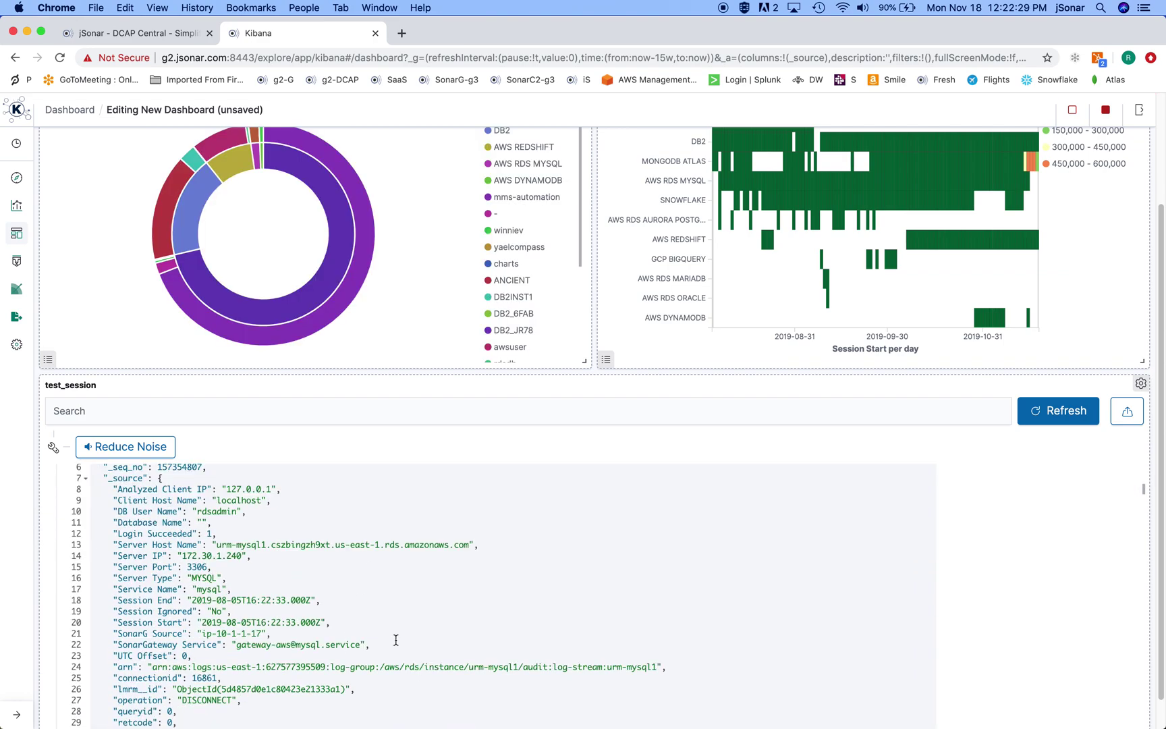
scroll(408, 498, "up", 10)
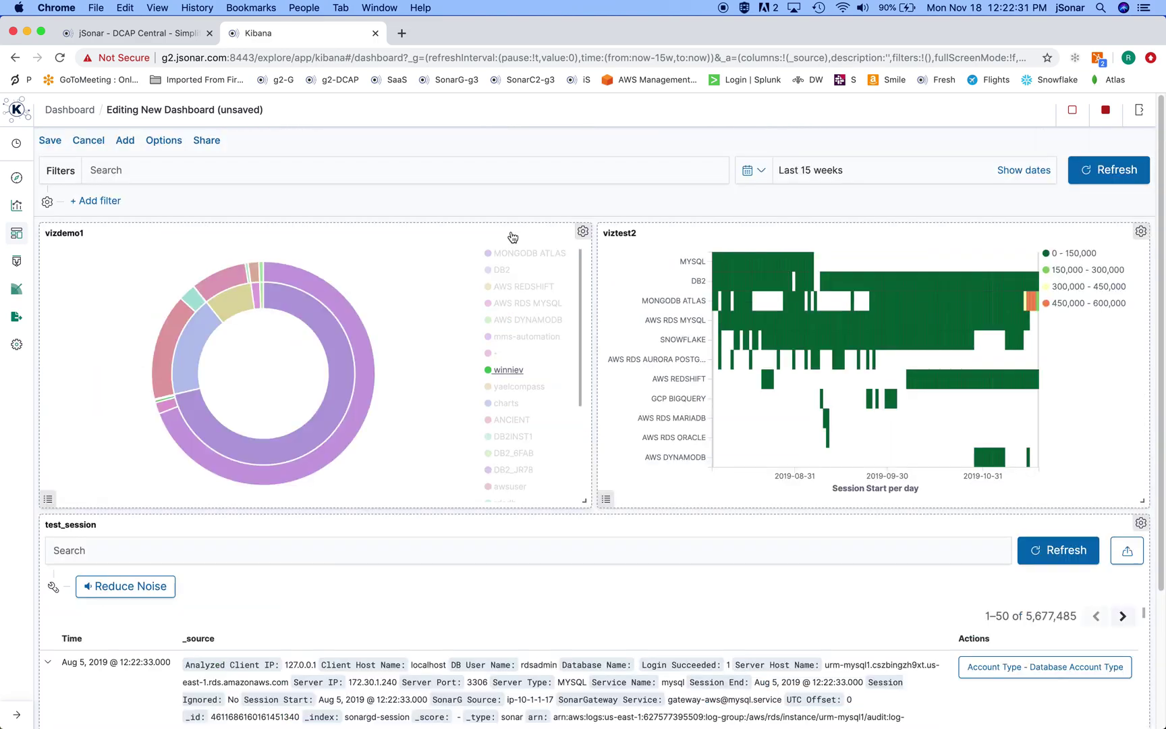
Save the dashboard with the title dashtest1.
left_click(49, 140)
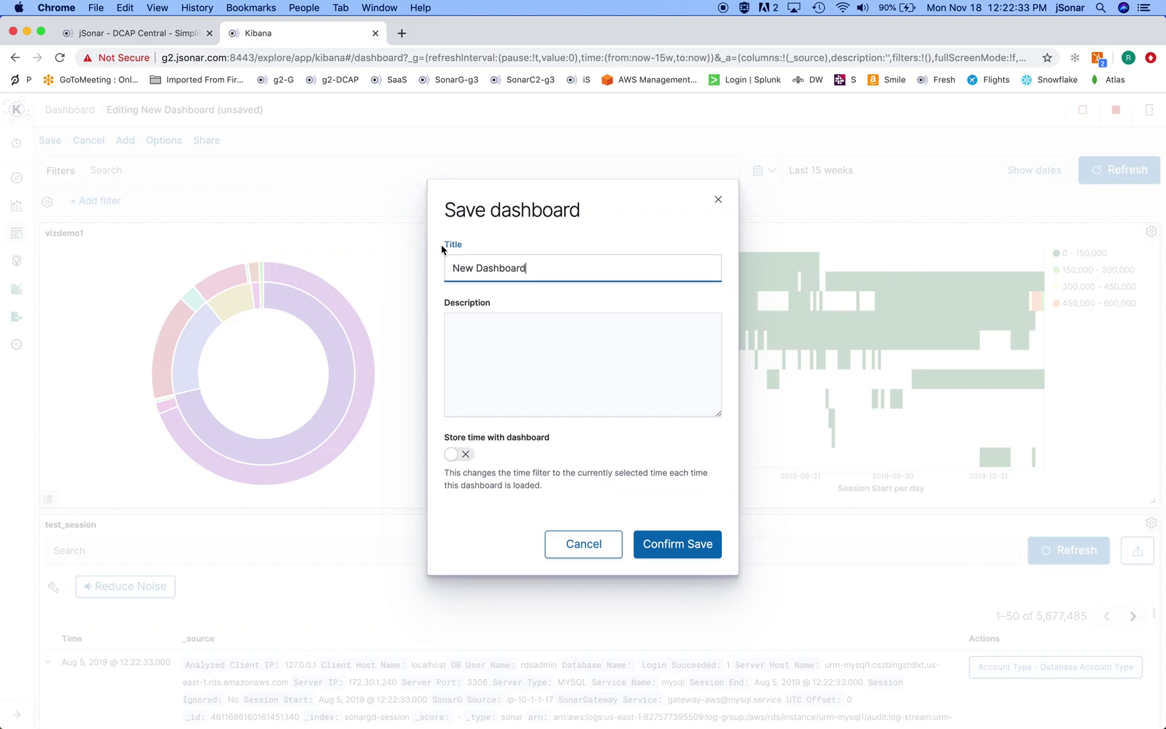
left_click_drag(534, 270, 430, 264)
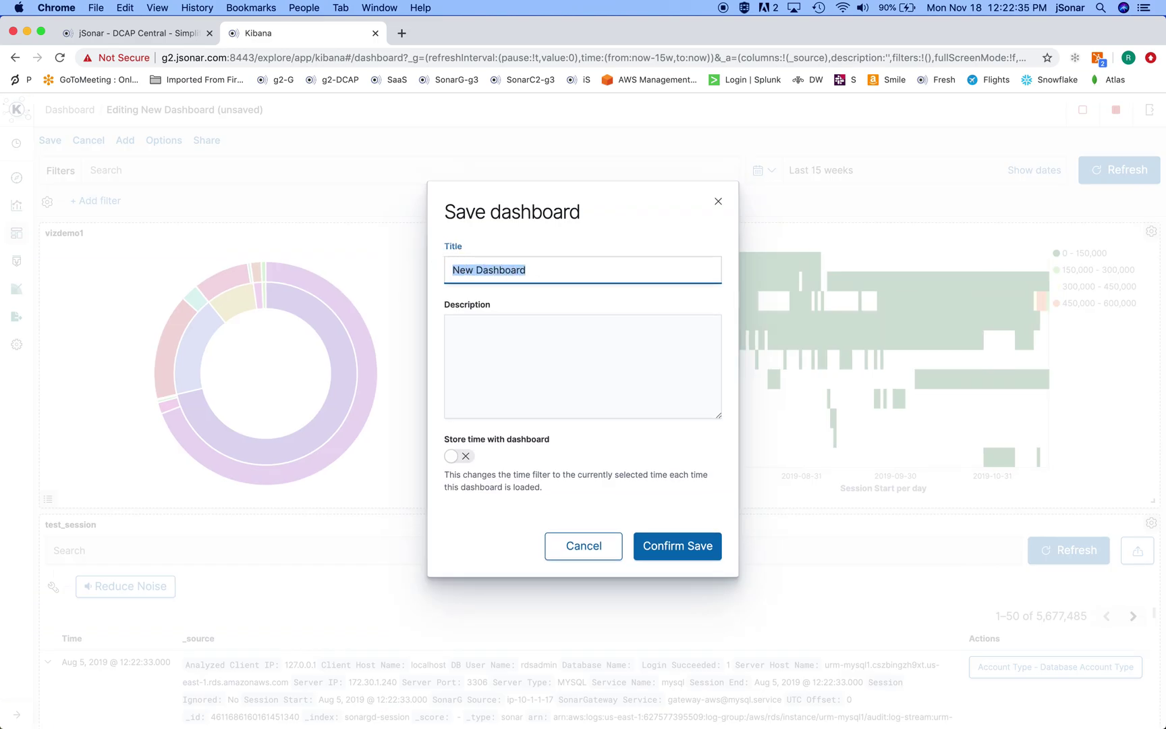
type("sdas")
key("BackSpace")
key("BackSpace")
key("BackSpace")
type("dashtest1")
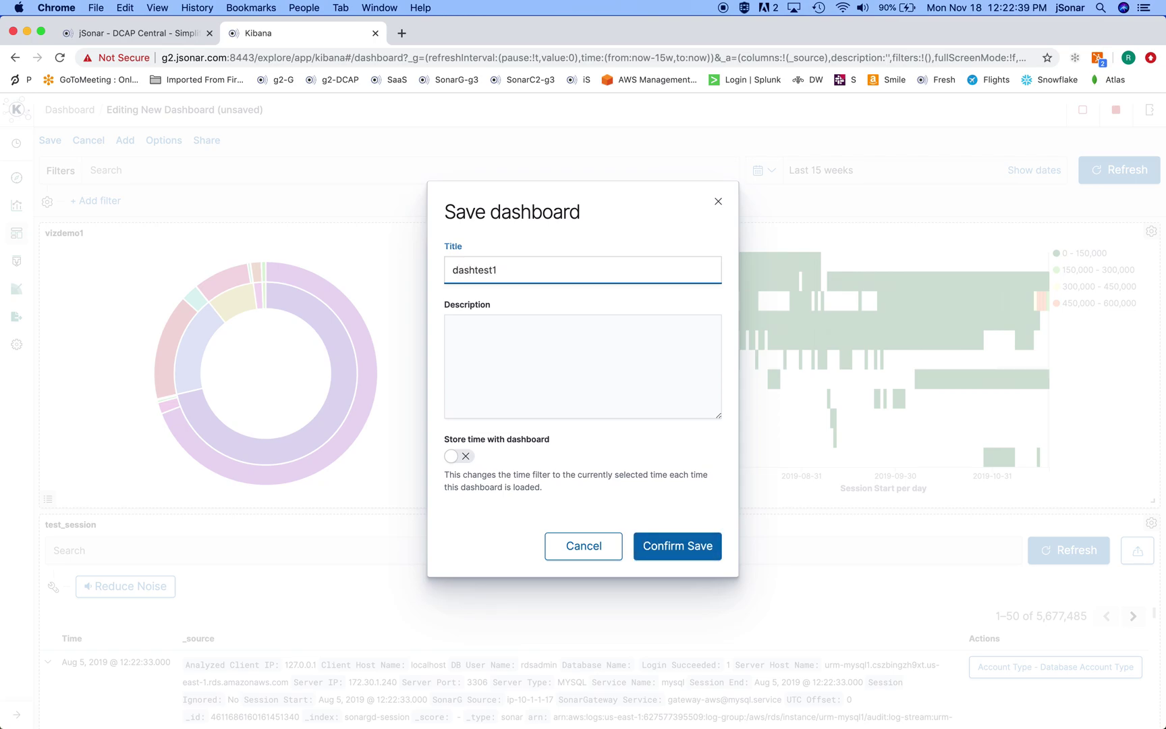
left_click(694, 547)
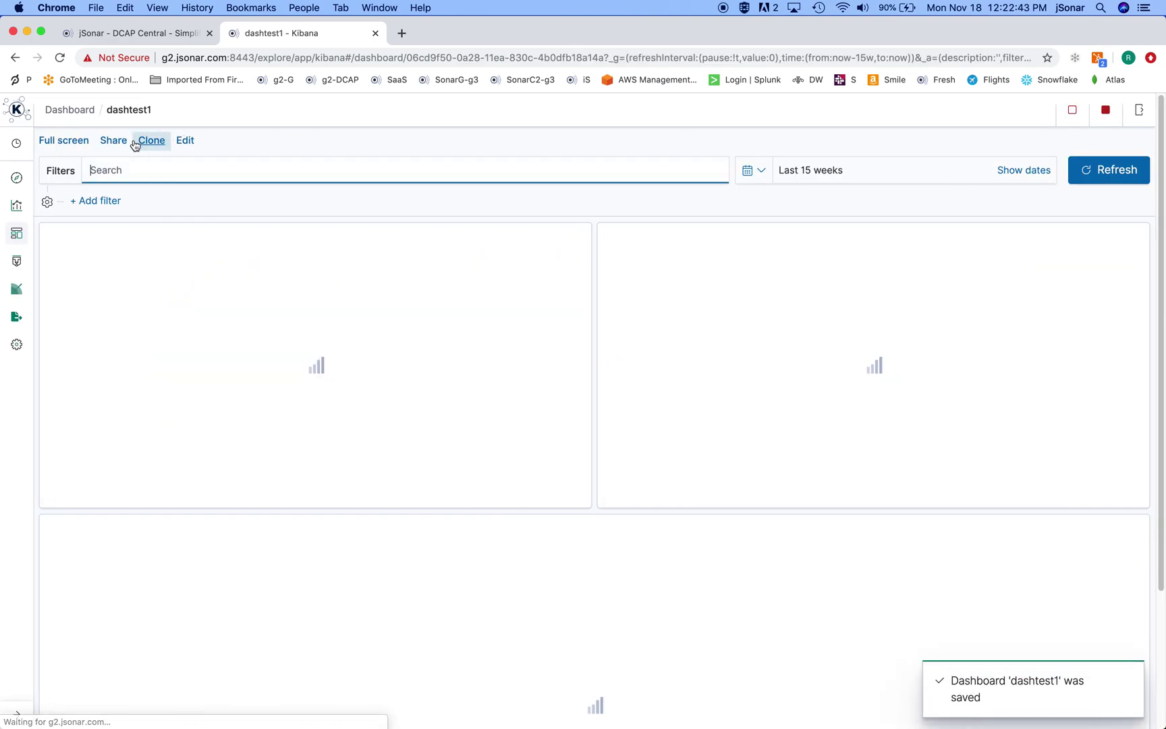
Look at the embed code sharing options for the dashtest1 dashboard, leaving them unchanged.
left_click(103, 145)
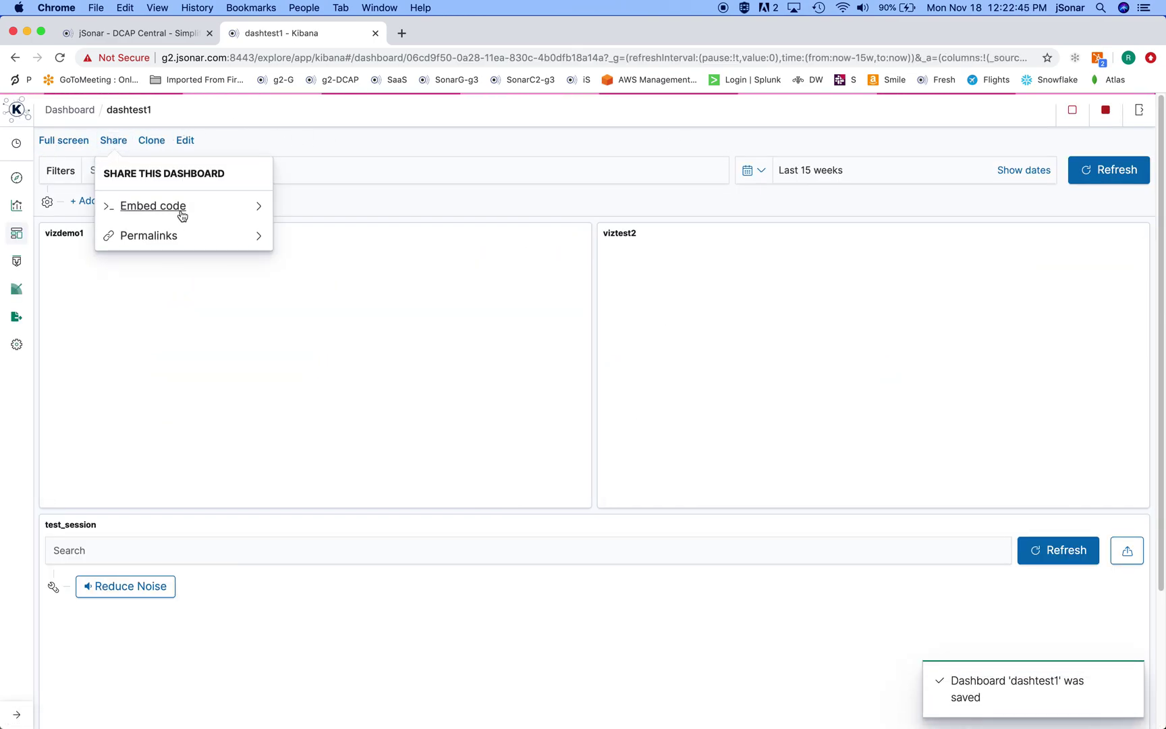
left_click(152, 206)
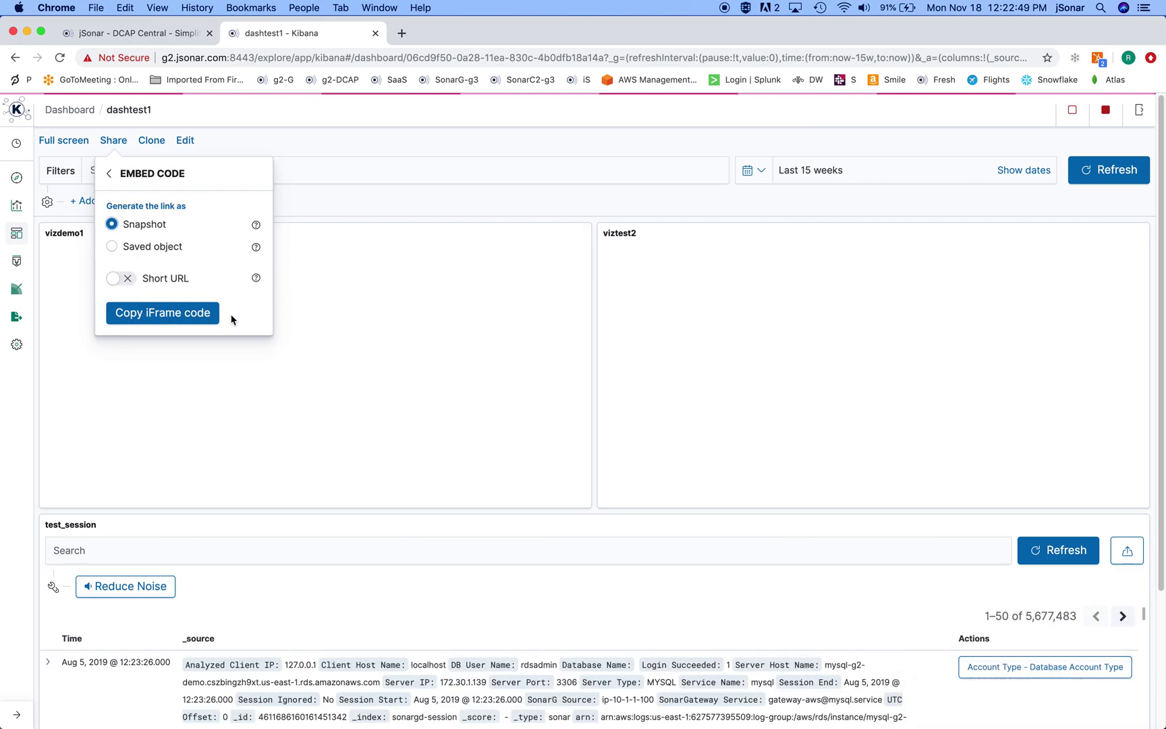
left_click(388, 205)
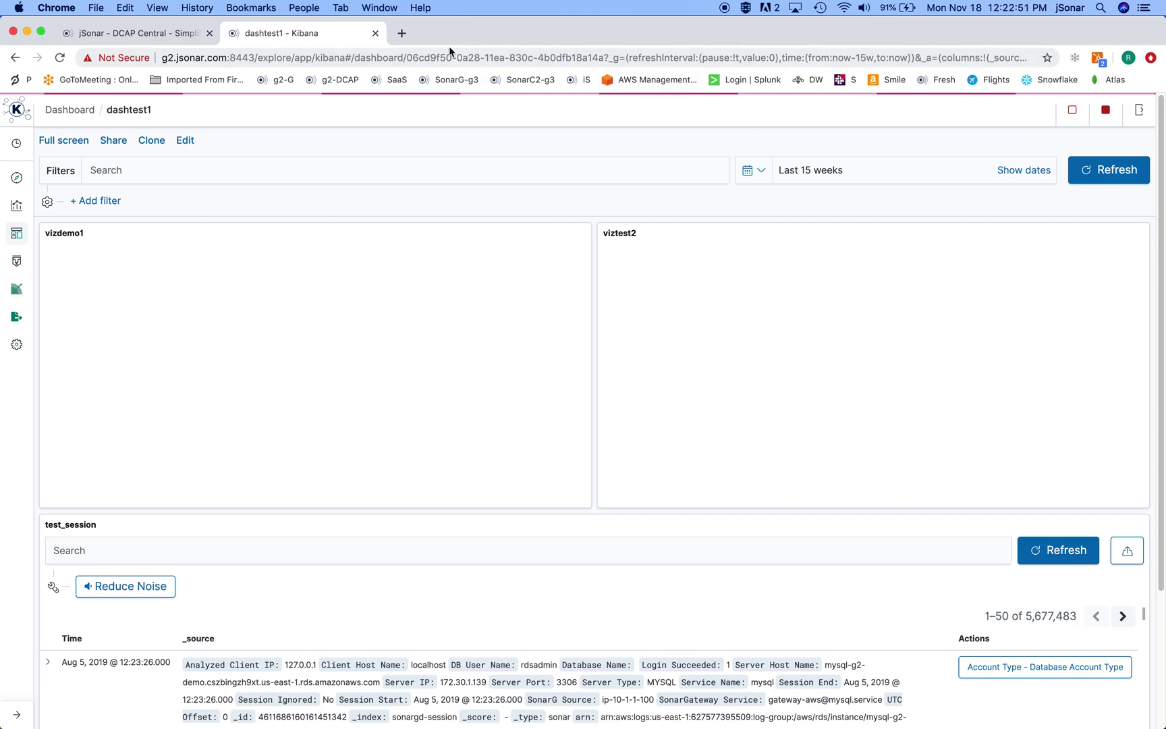
Close dashtest1, open the Threats & Outliers dashboard from DCAP Central, and review its UEBA Outliers list and row actions.
left_click(377, 33)
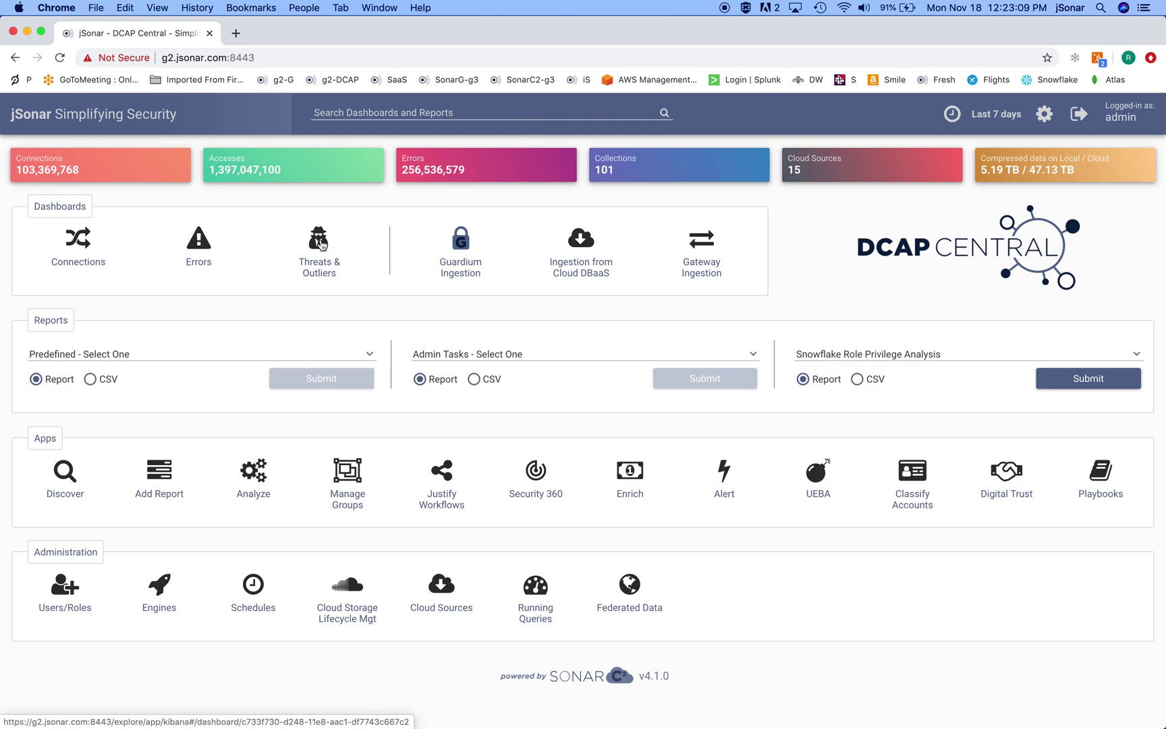
left_click(322, 244)
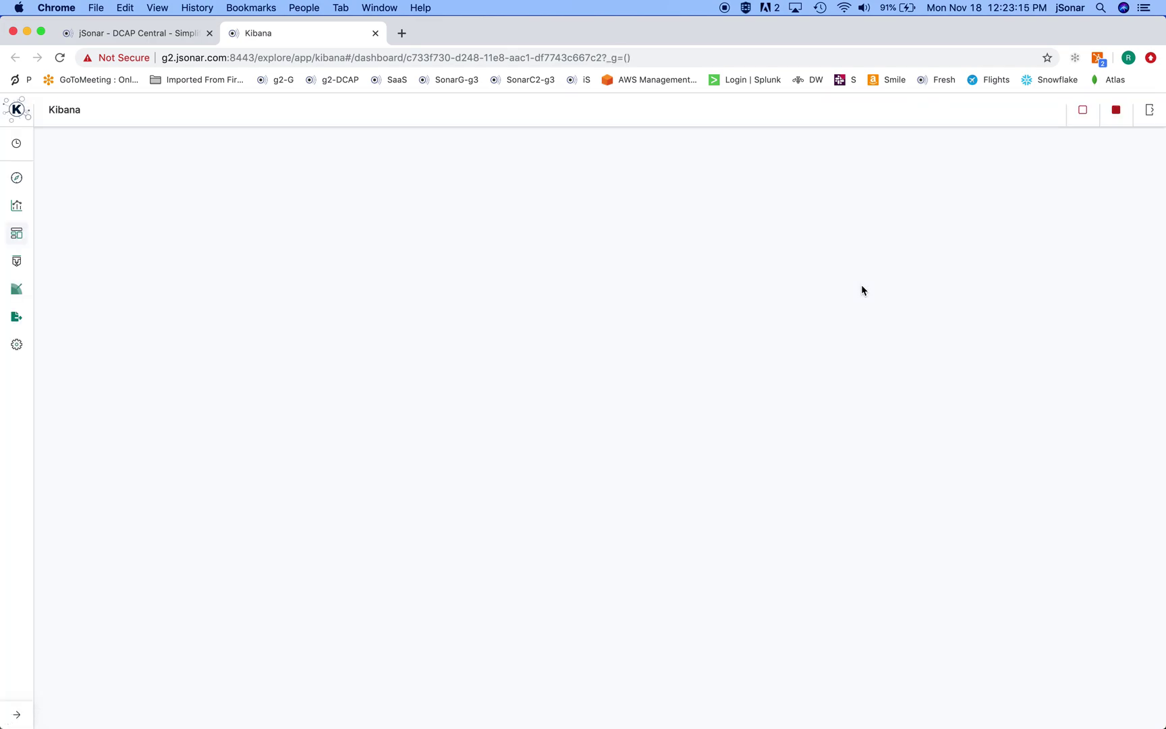
scroll(862, 288, "down", 10)
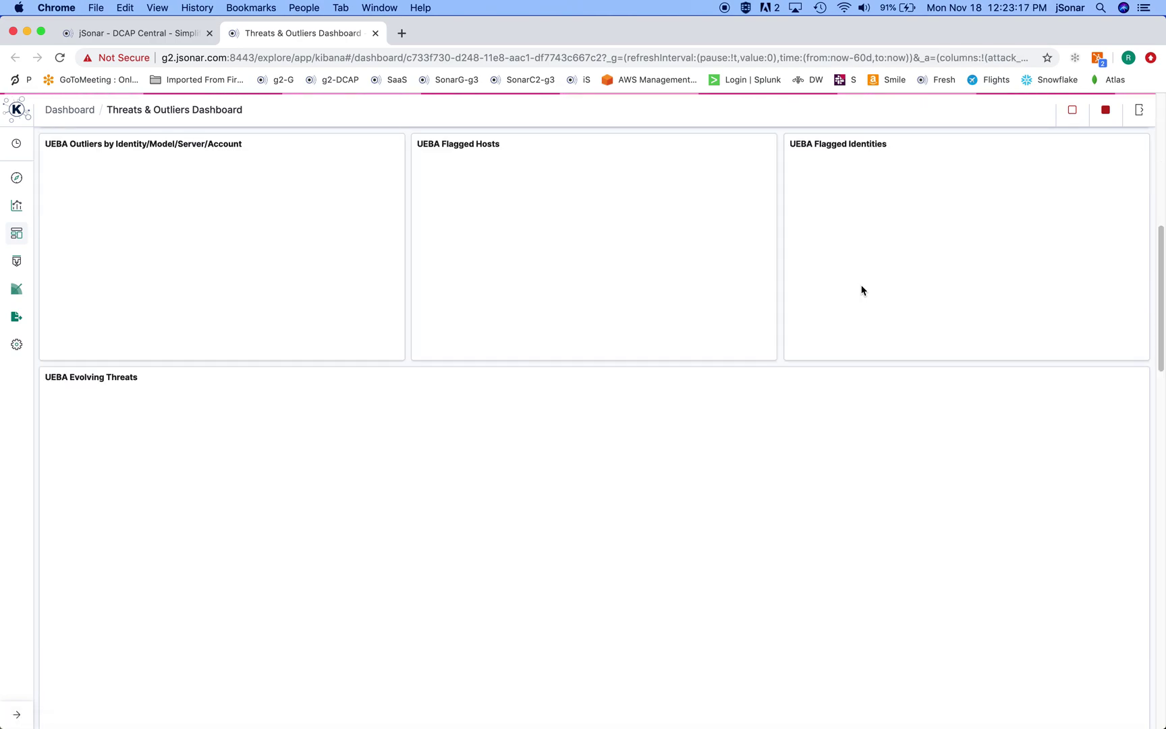
scroll(862, 290, "down", 5)
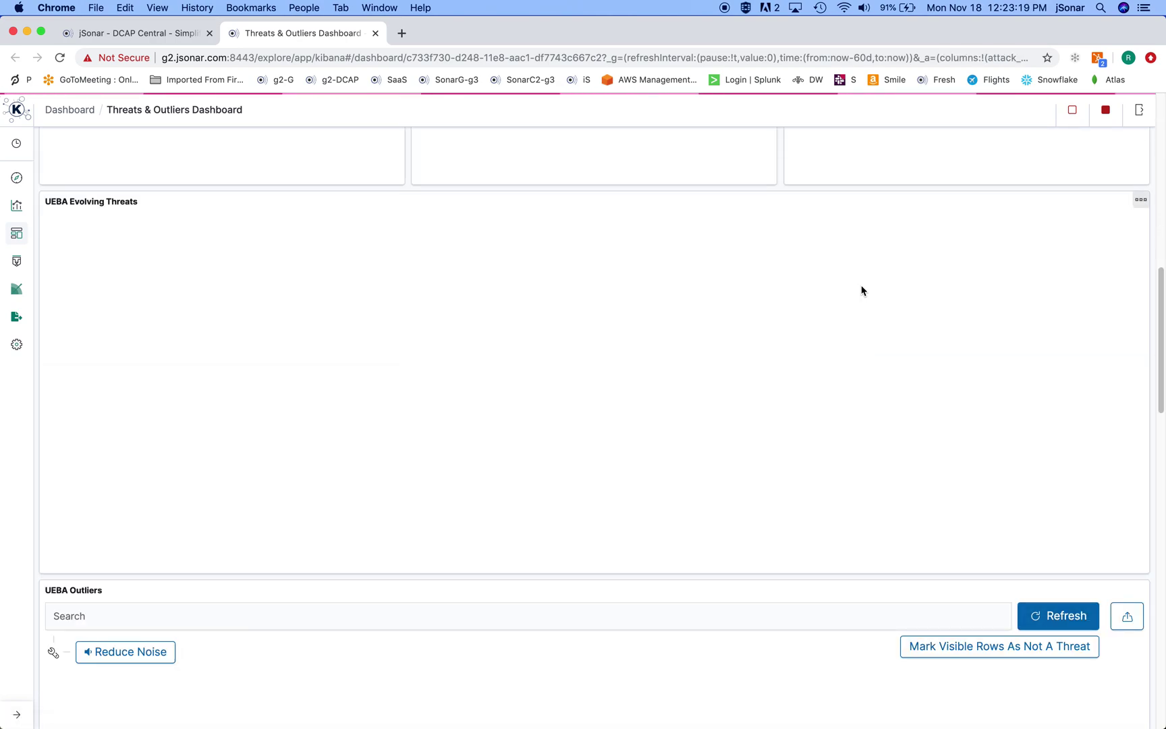
scroll(862, 290, "down", 3)
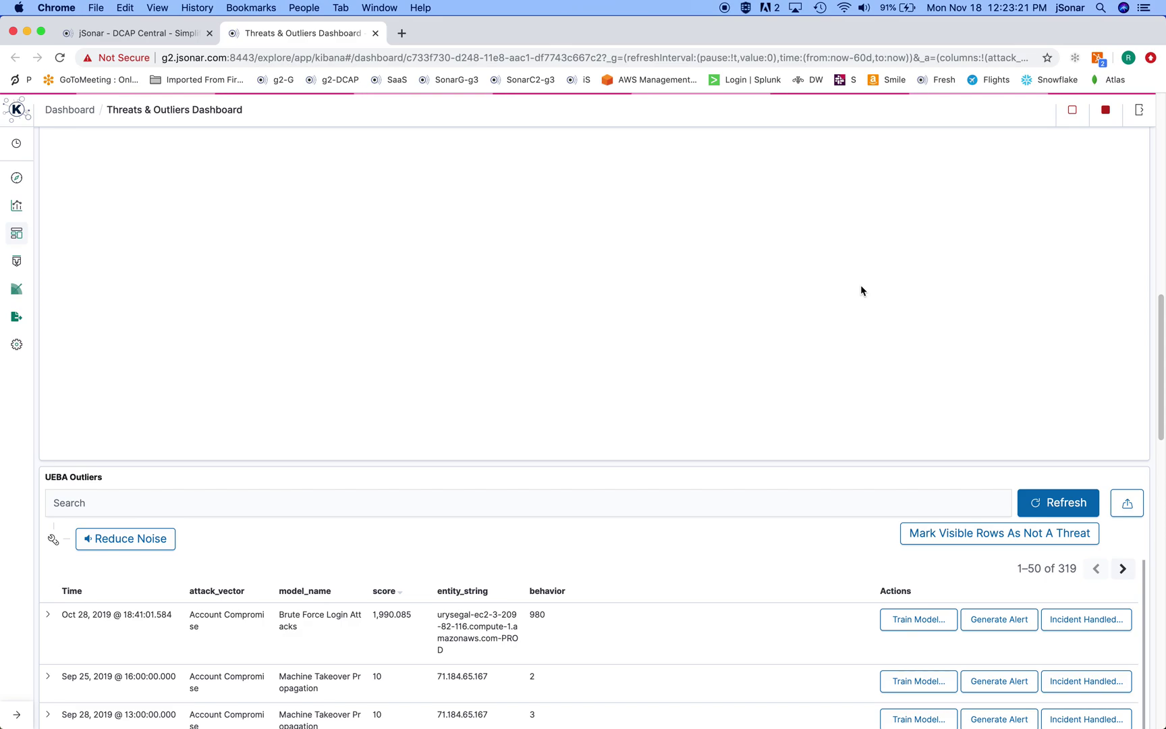
scroll(860, 290, "down", 10)
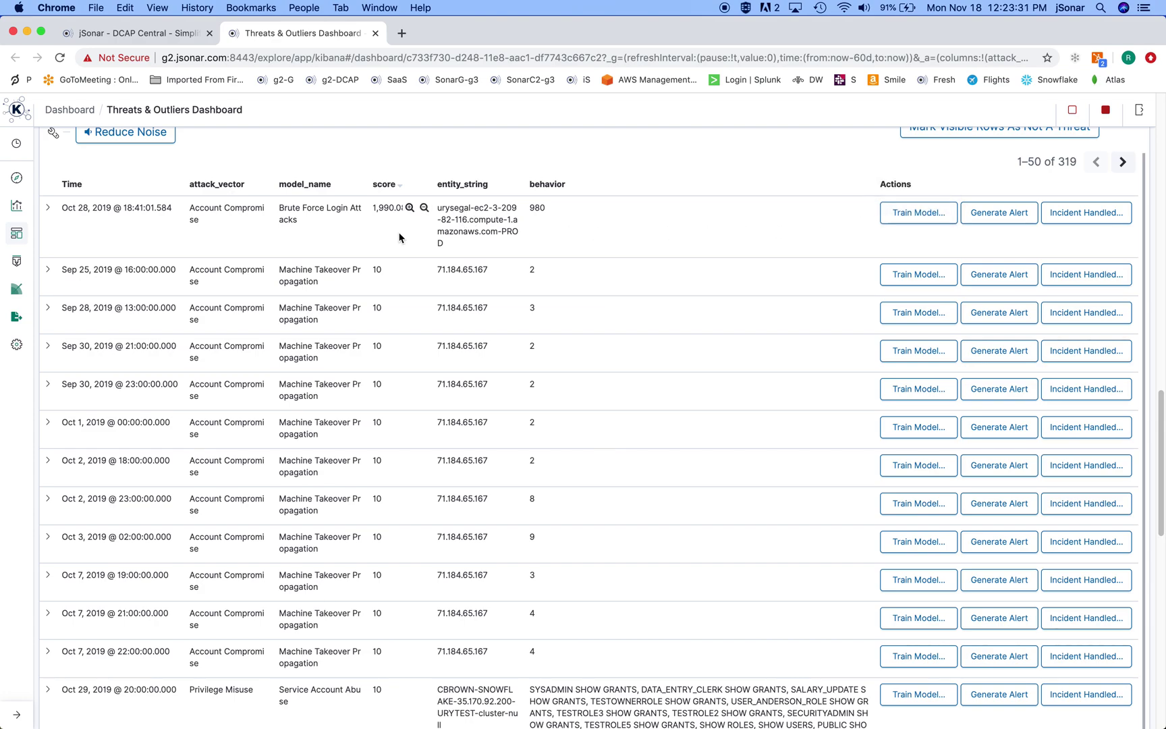
scroll(1031, 235, "up", 1)
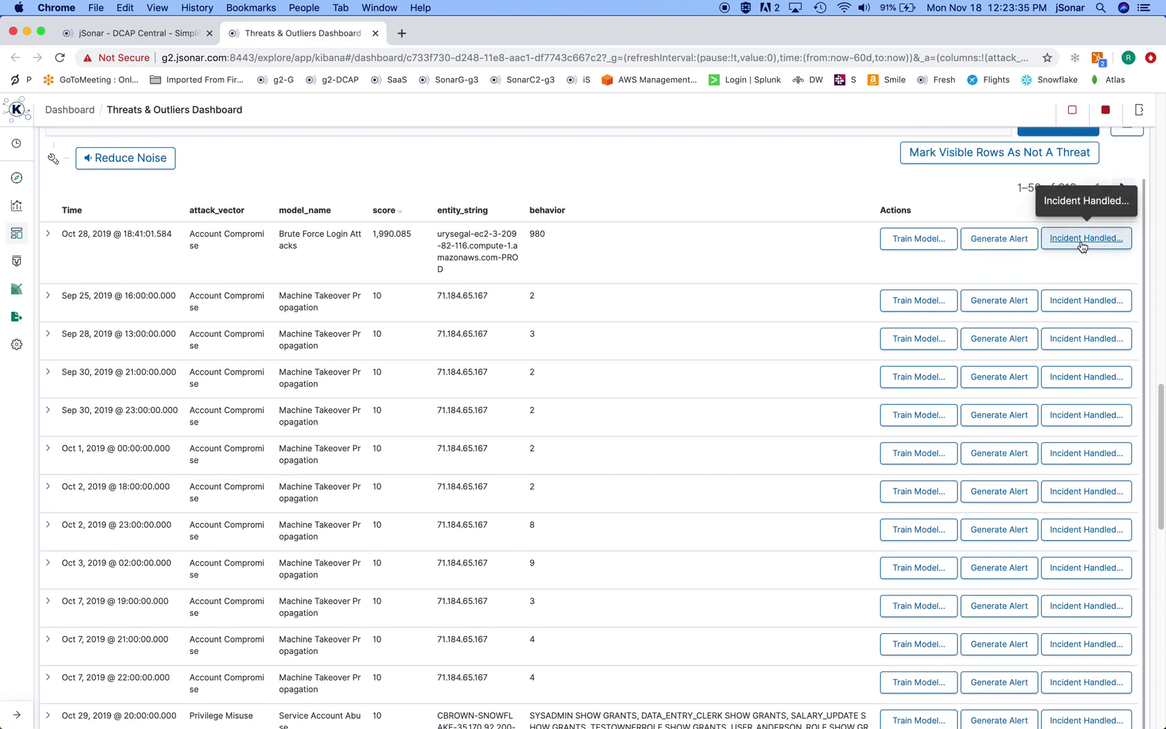
scroll(591, 300, "up", 15)
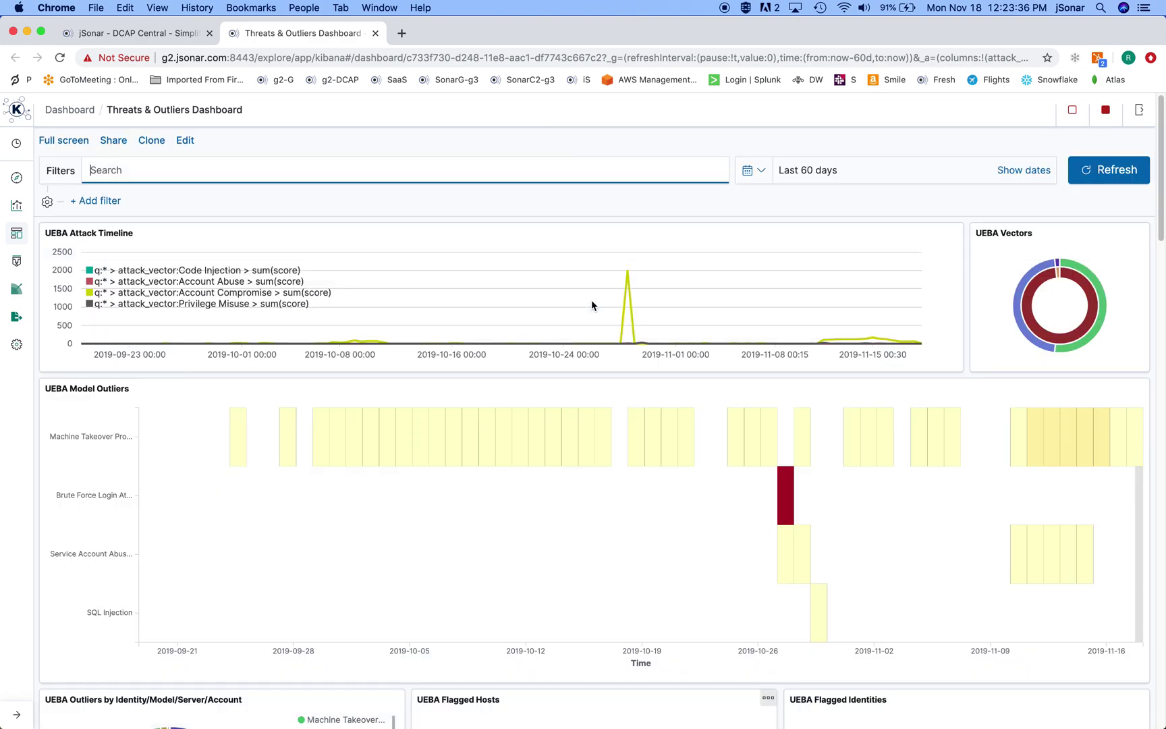
Filter the dashboard from the UEBA Model Outliers heat map to the SQL Injection model, Oct 30 to Oct 31, 2019.
left_click(819, 614)
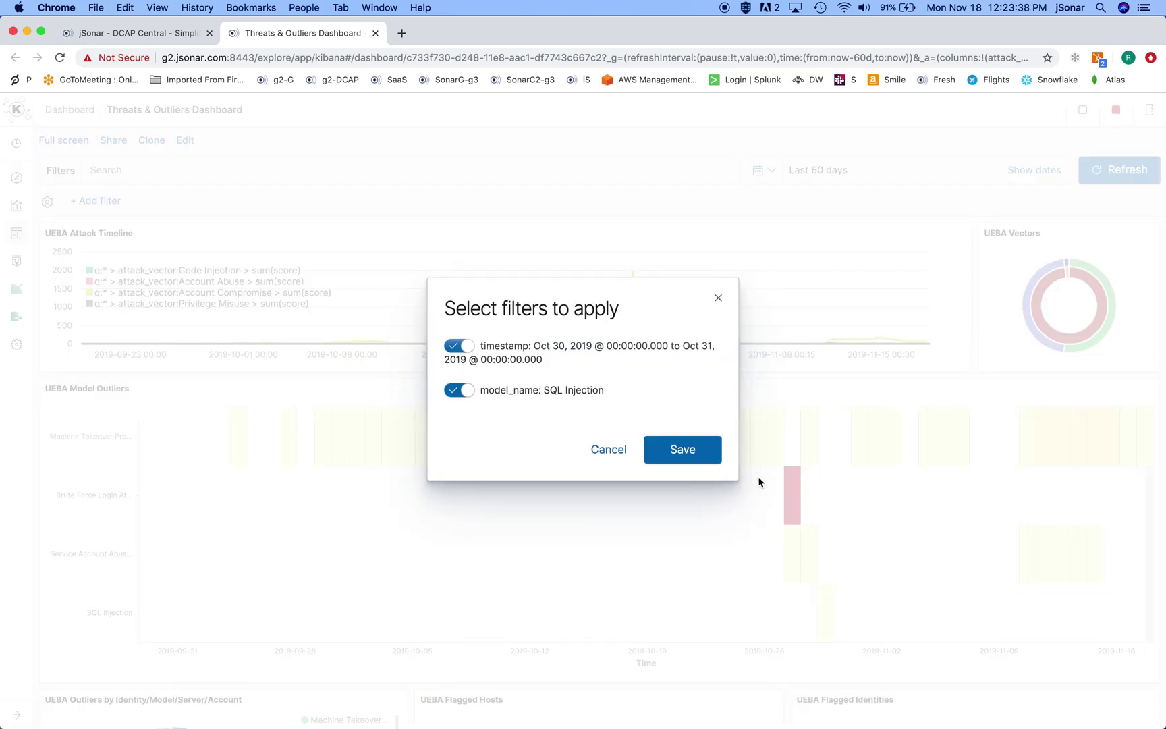
left_click(683, 451)
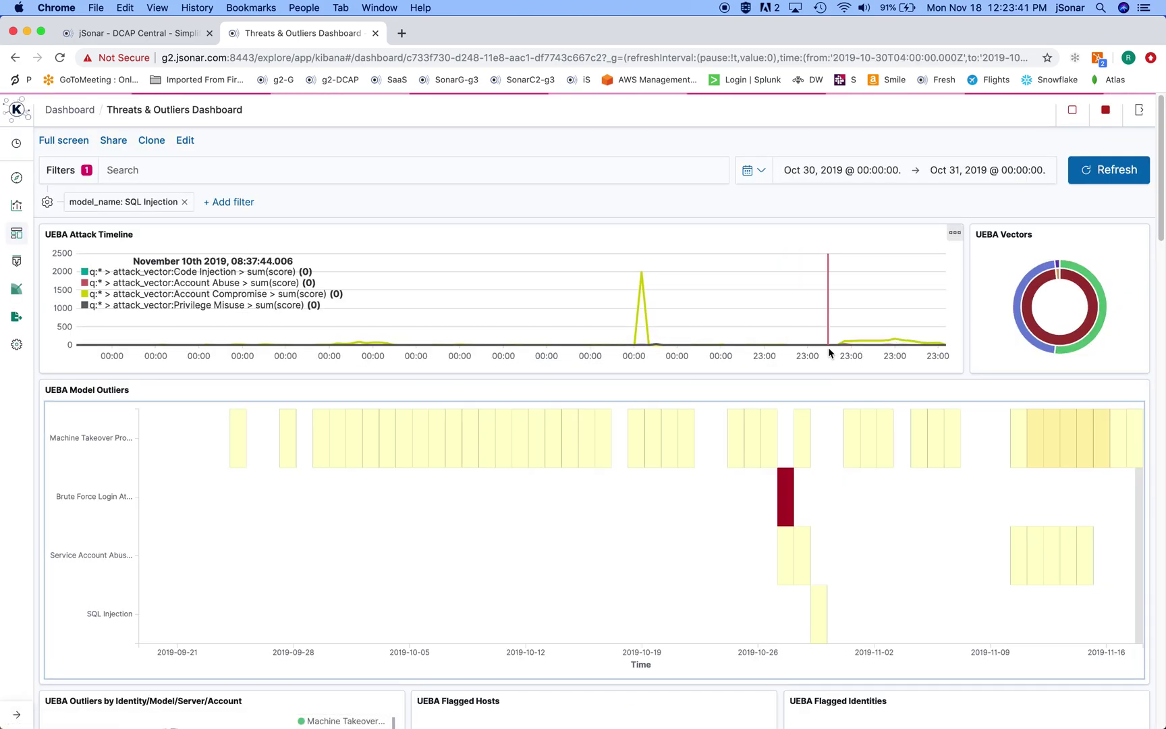
Examine the SQL Injection entry in the UEBA Outliers list and the playbooks available to run for it.
scroll(825, 348, "down", 15)
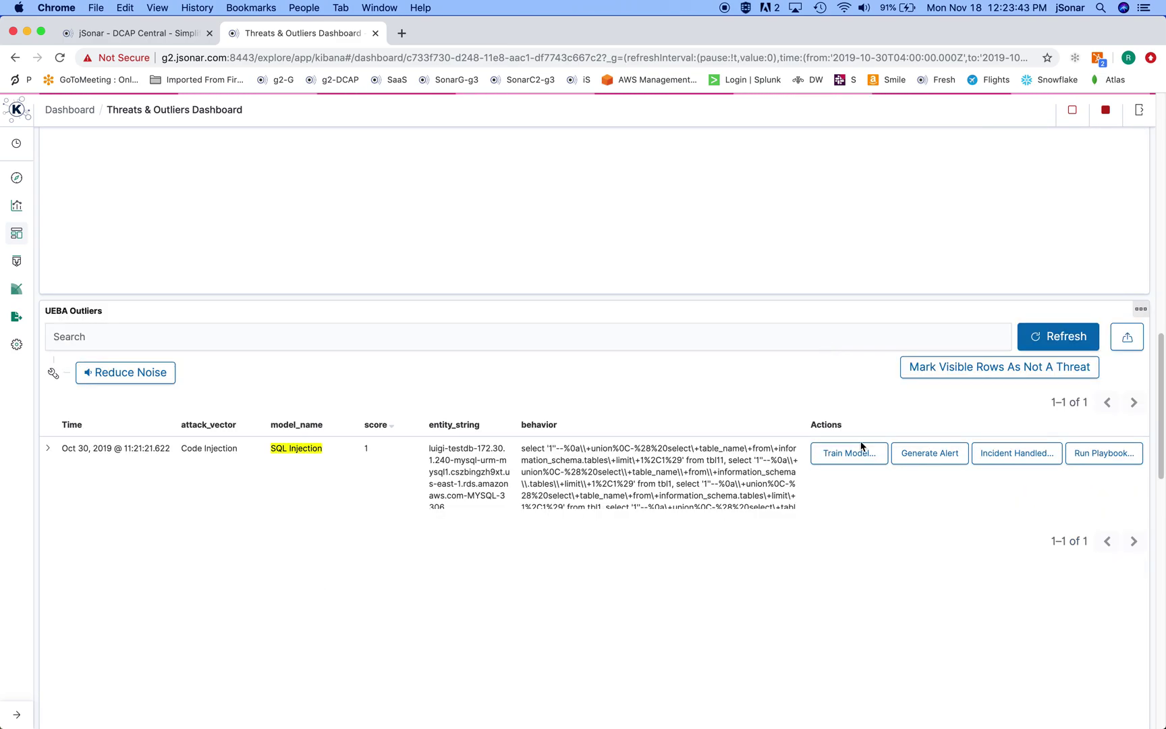
mouse_move(300, 448)
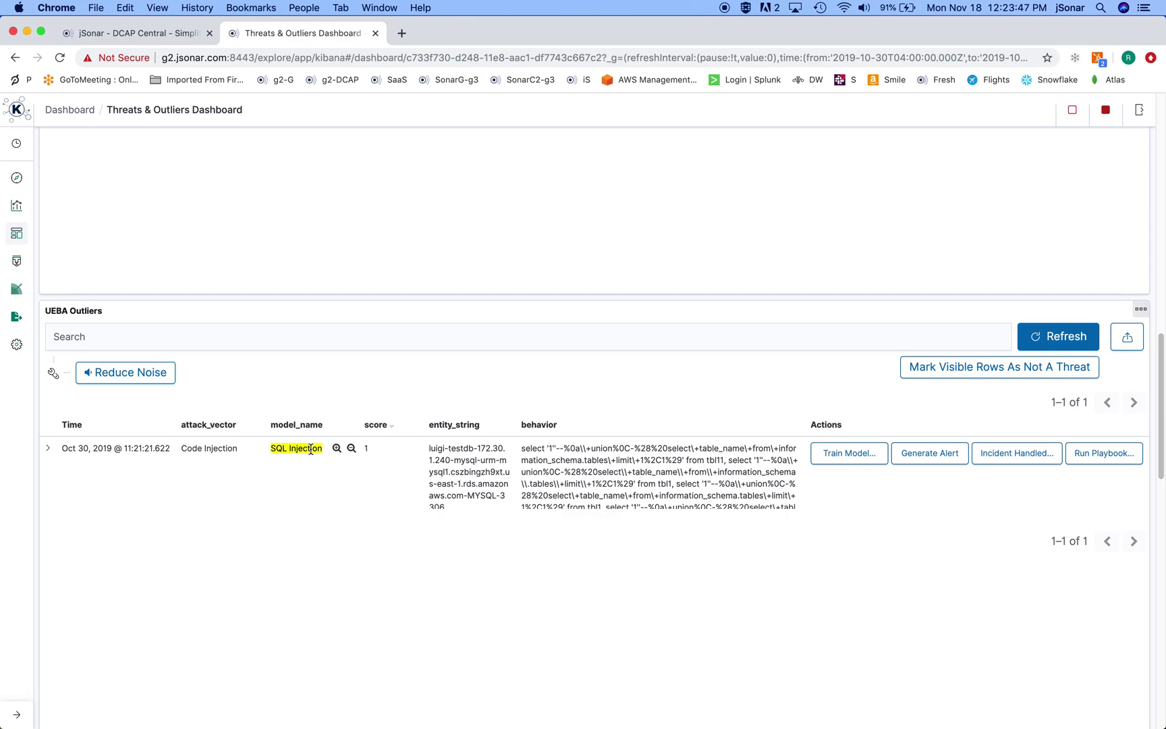
left_click(1114, 456)
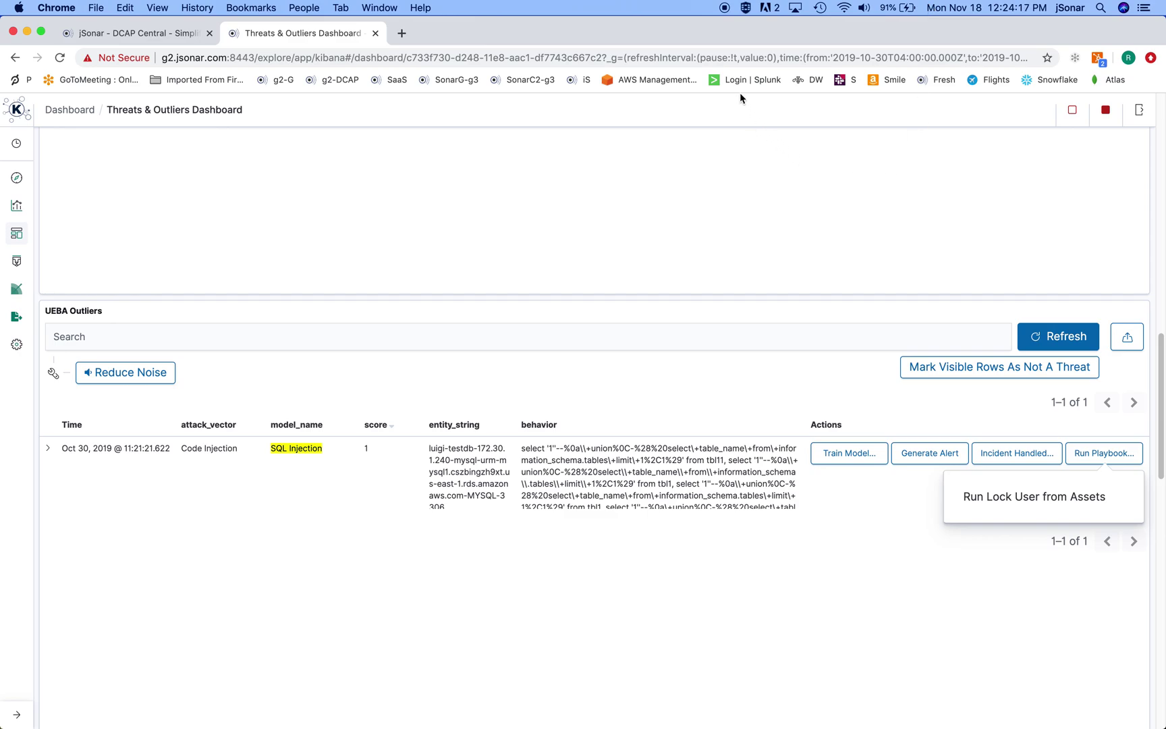
left_click(687, 37)
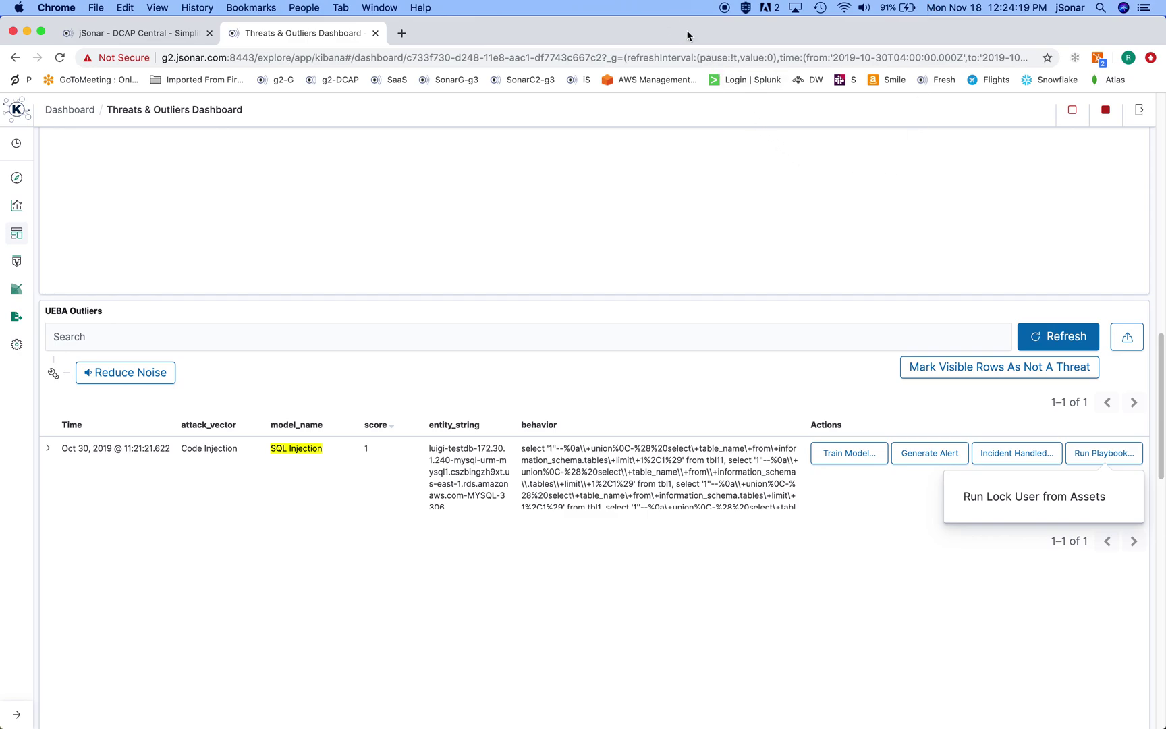